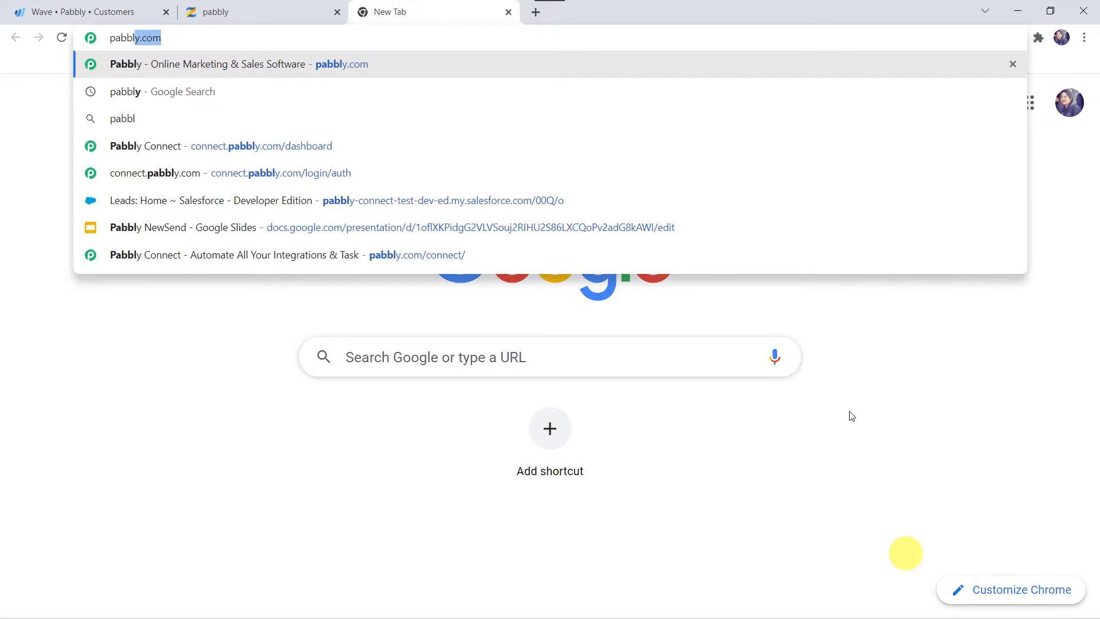
Go to the Pabbly website, sign in, and launch the Pabbly Connect dashboard
key("Return")
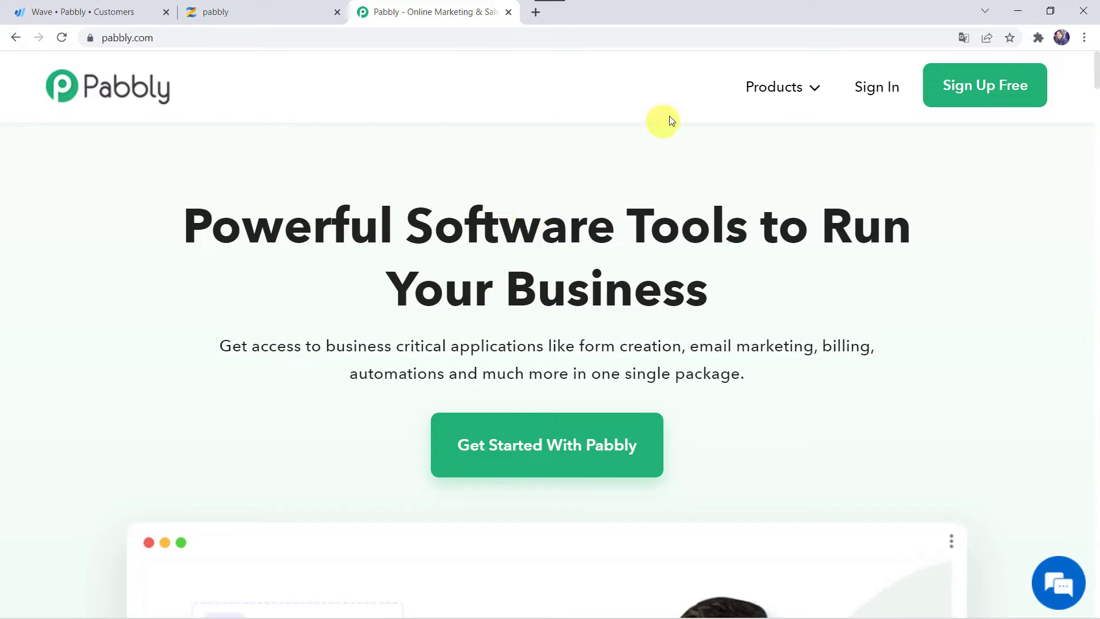
mouse_move(764, 87)
left_click(412, 300)
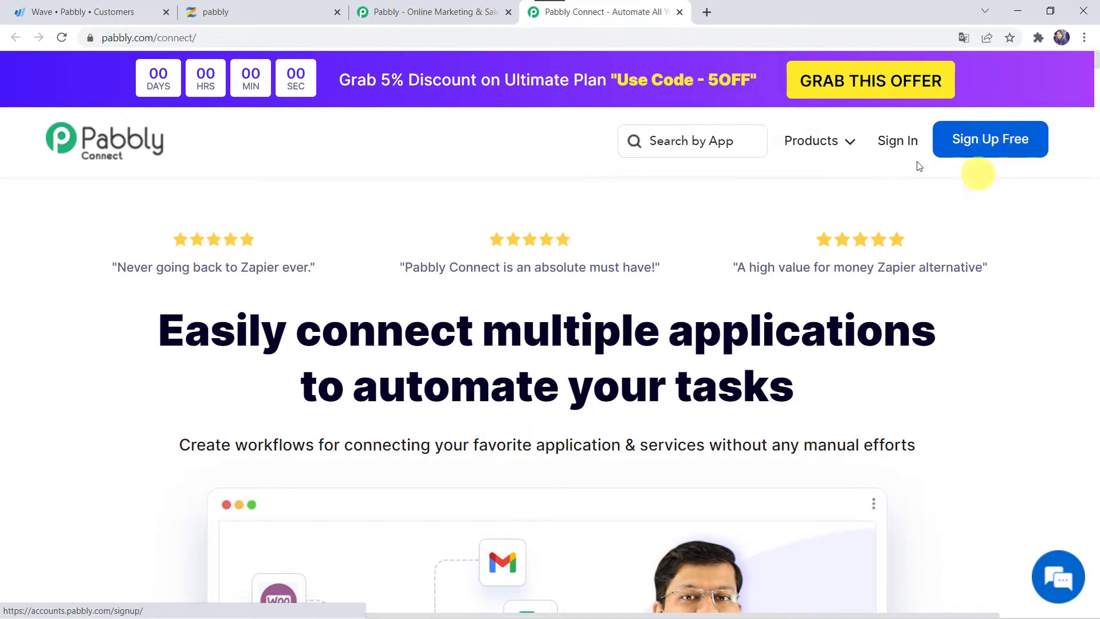
left_click(900, 137)
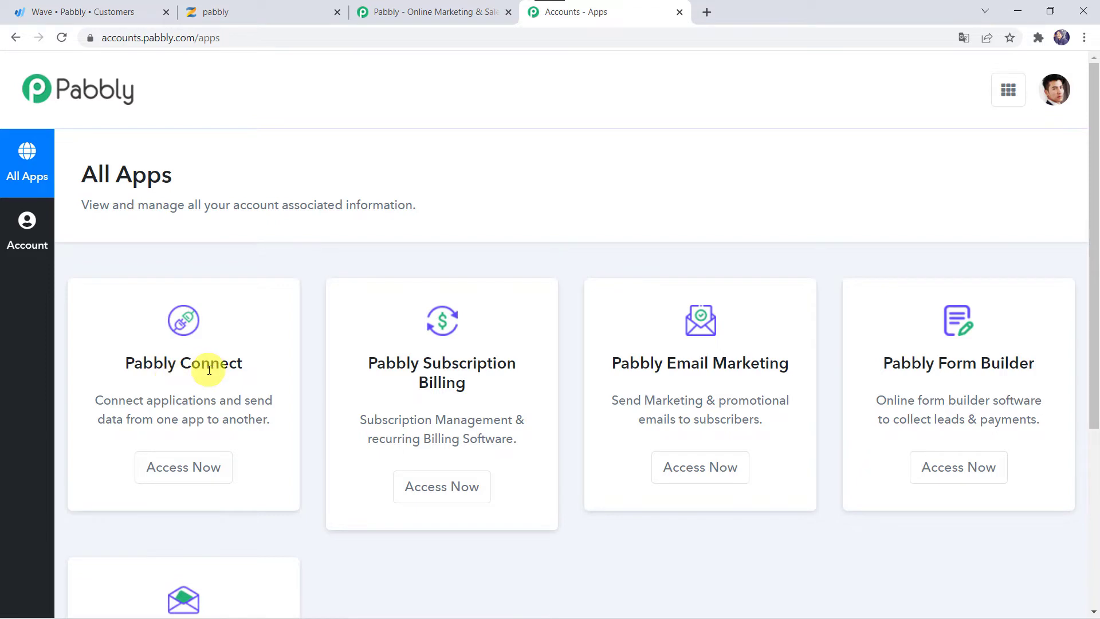
left_click(193, 468)
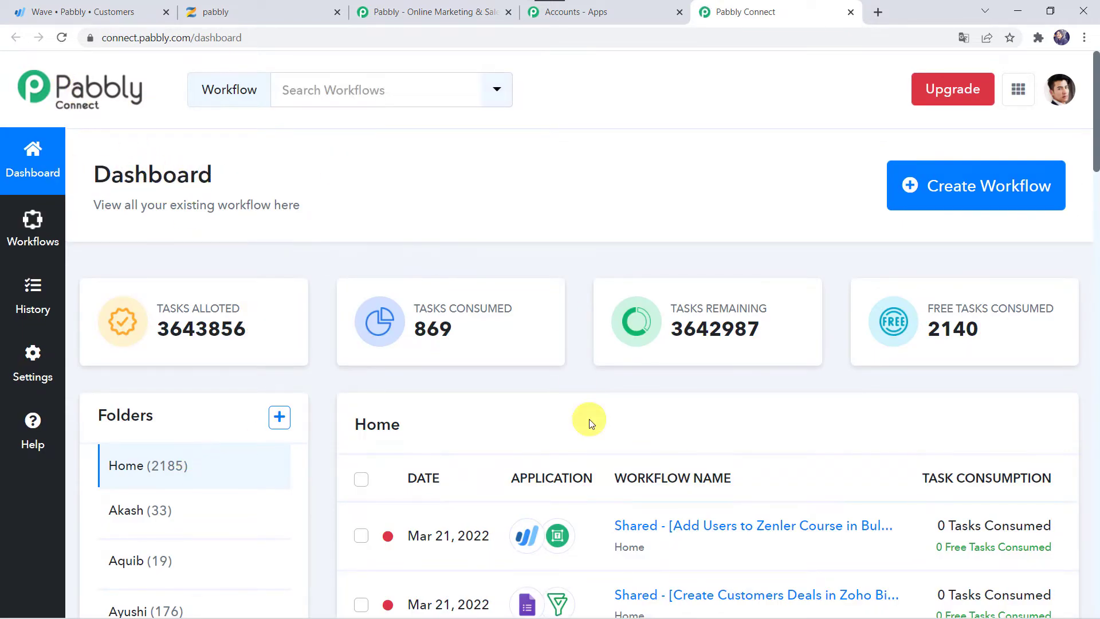
scroll(589, 421, "down", 6)
scroll(588, 418, "up", 6)
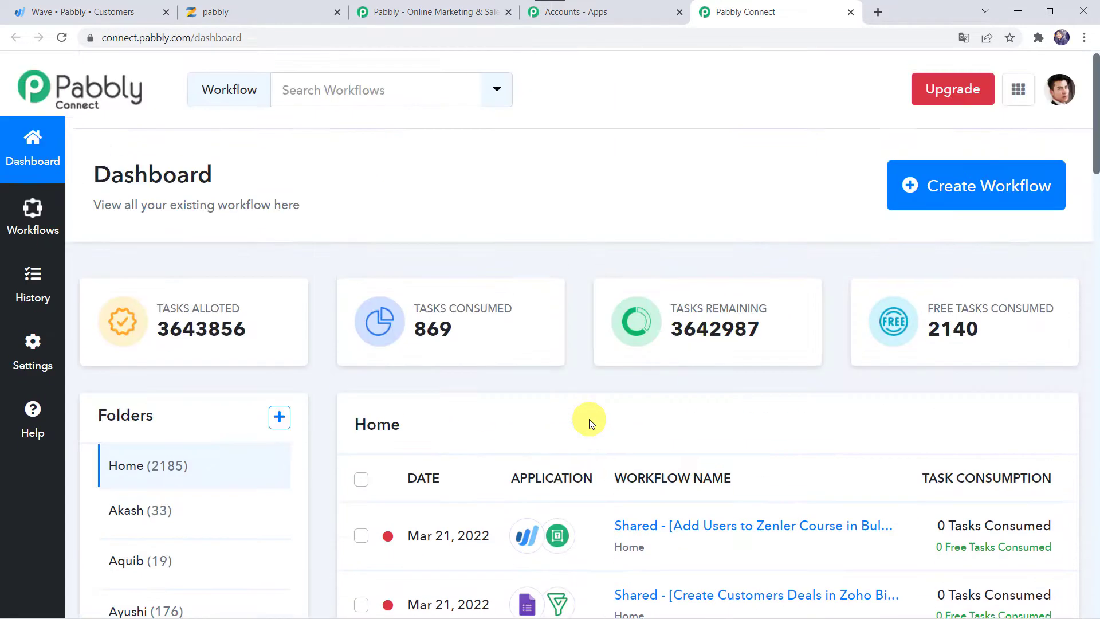
Create a workflow named 'Wave to Zenler Integration' and collapse its trigger card
left_click(949, 193)
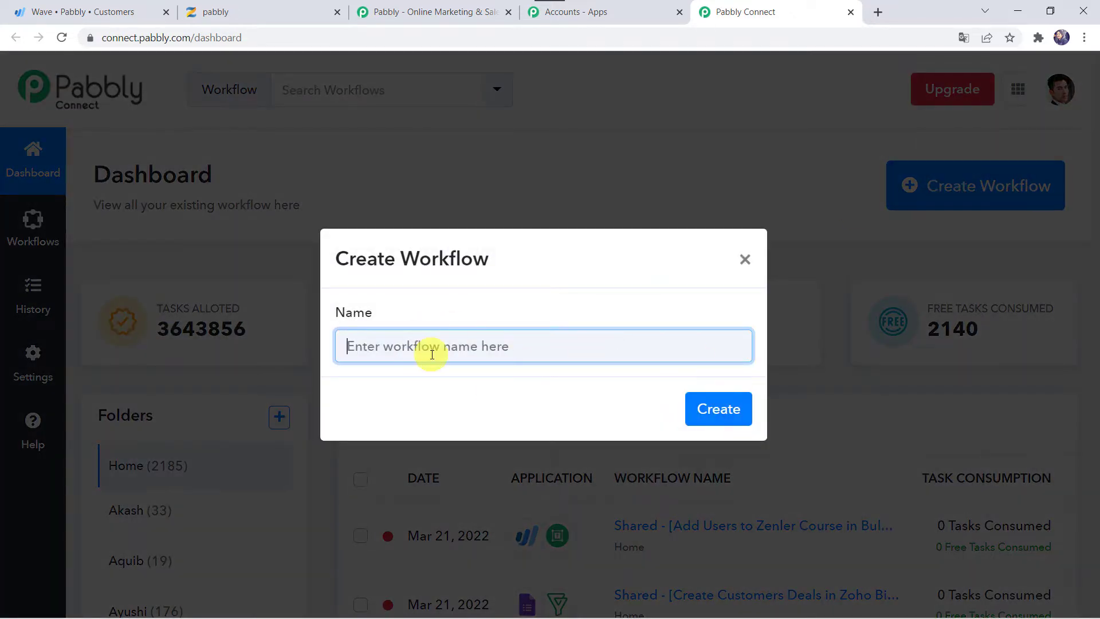
type("Wave to Zenler Integration")
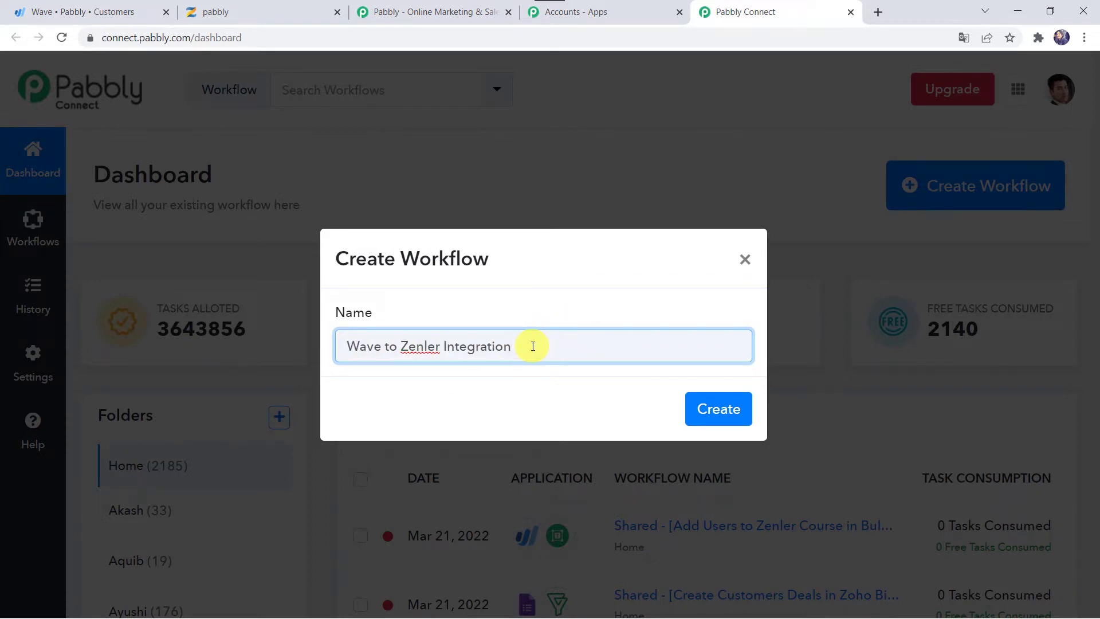
left_click(722, 408)
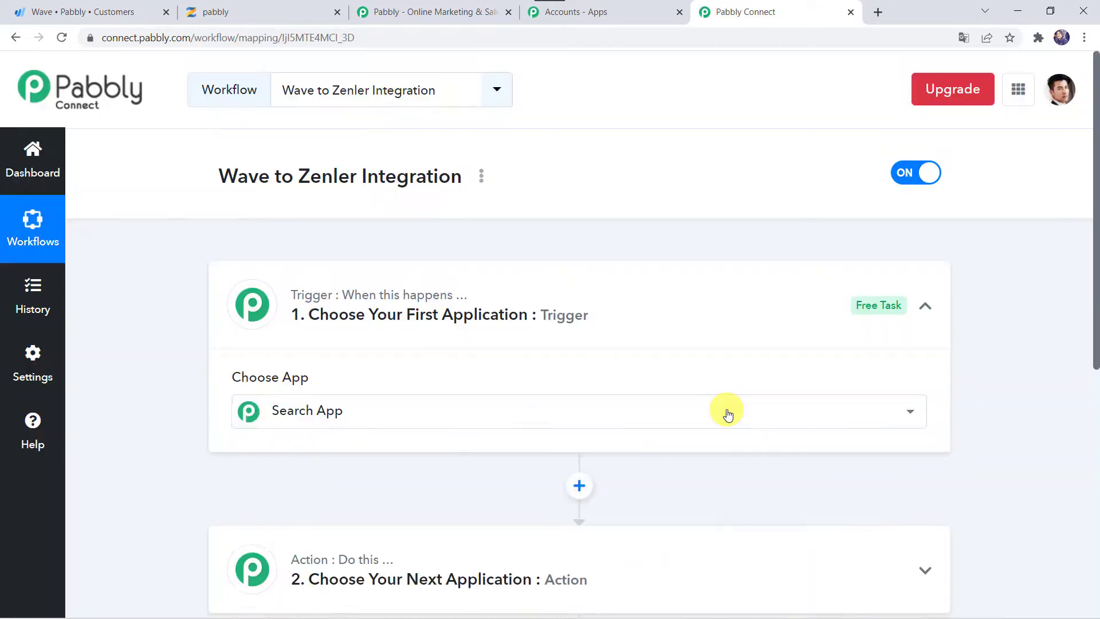
left_click(726, 411)
left_click(593, 319)
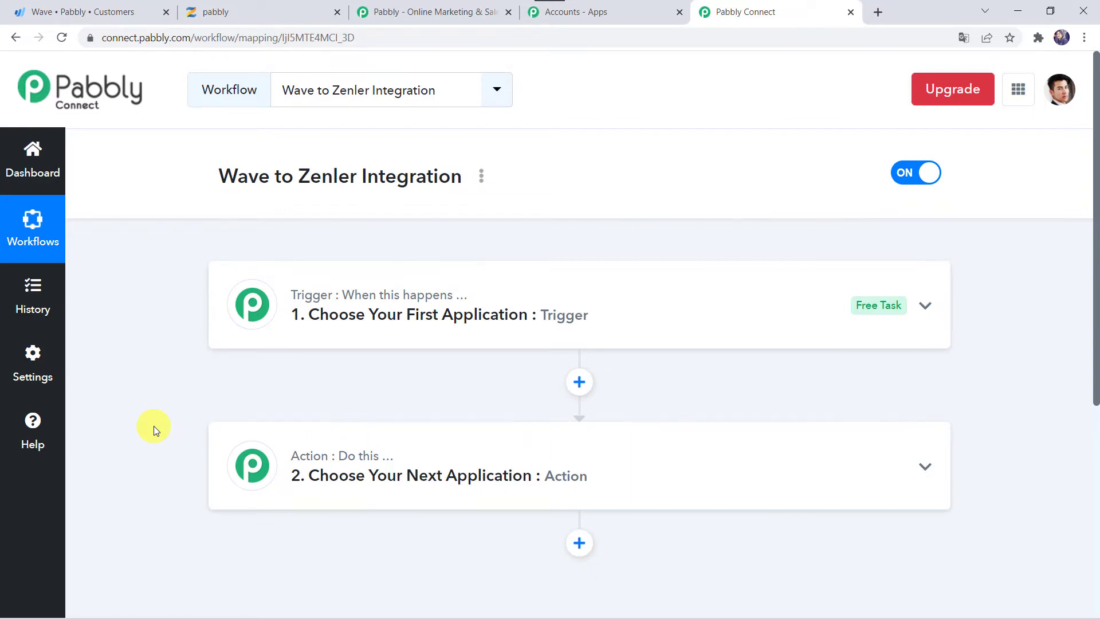
Set the trigger to Wave's New Customer event and start adding a new Wave connection
left_click(661, 331)
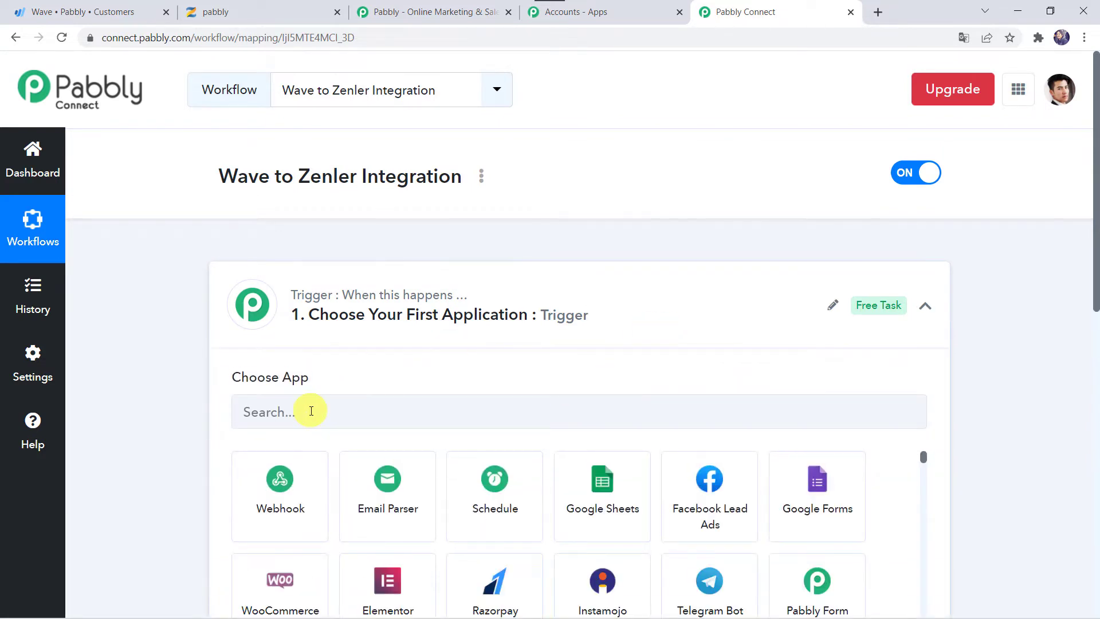
left_click(311, 411)
type("Wave")
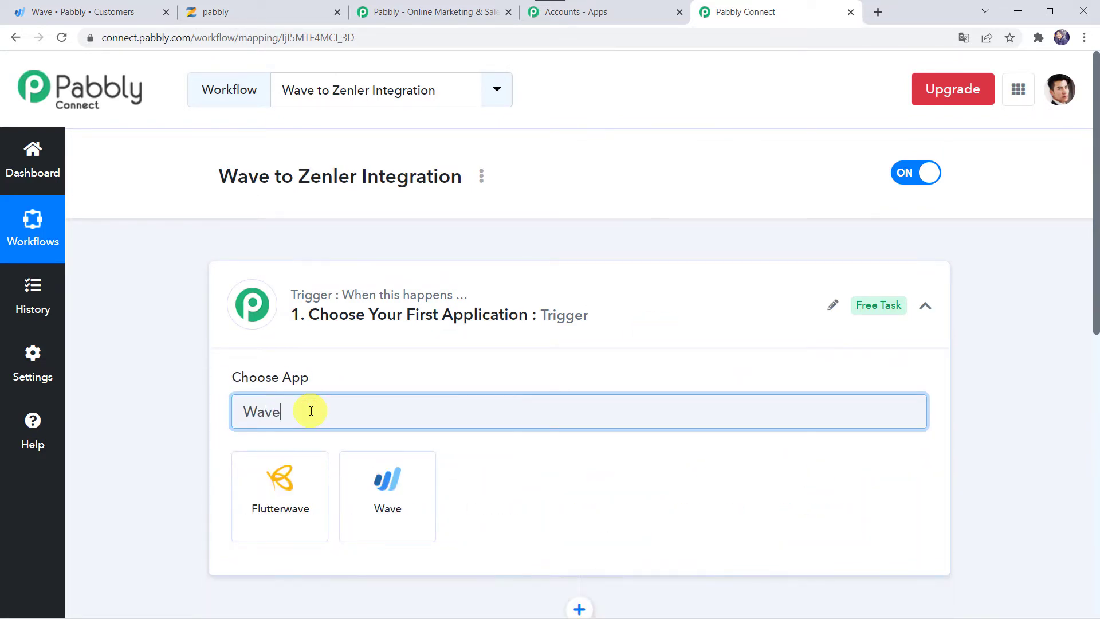
left_click(355, 496)
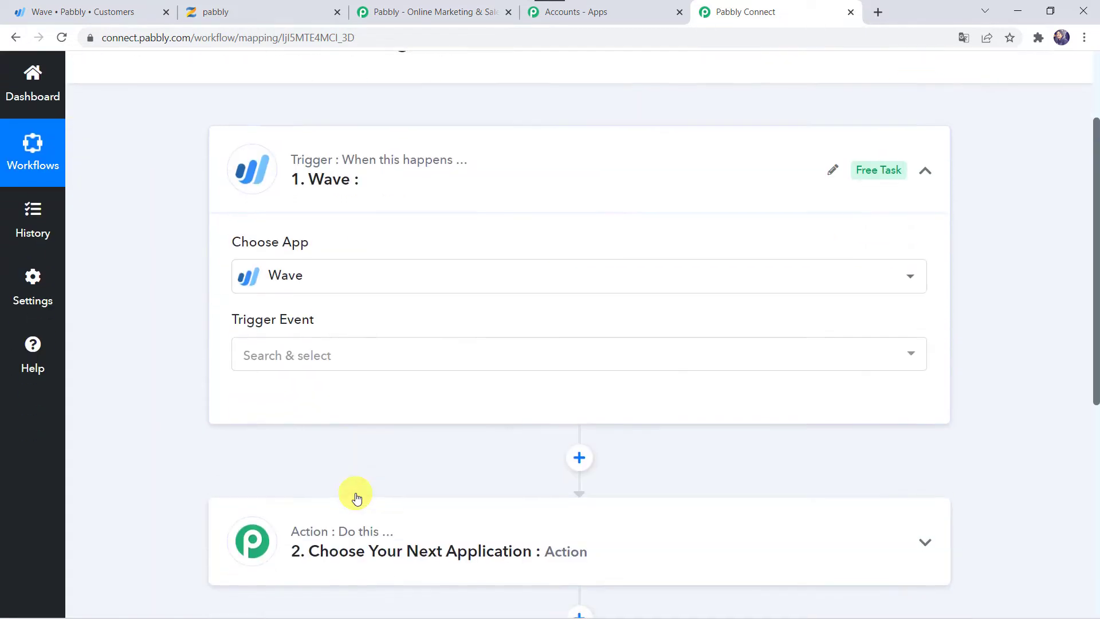
left_click(271, 358)
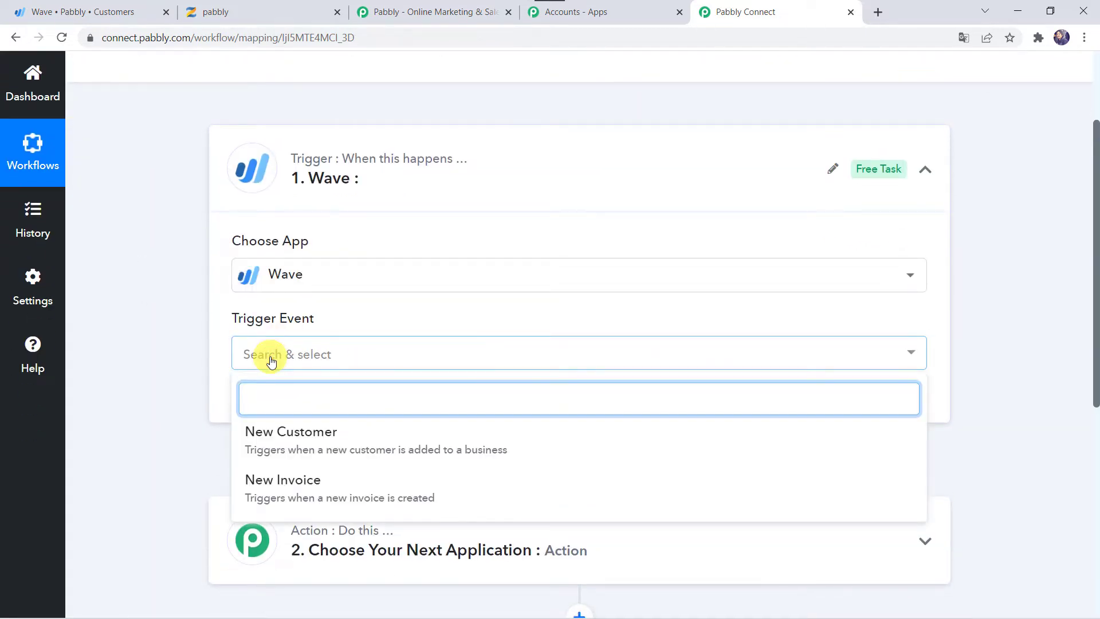
left_click(274, 433)
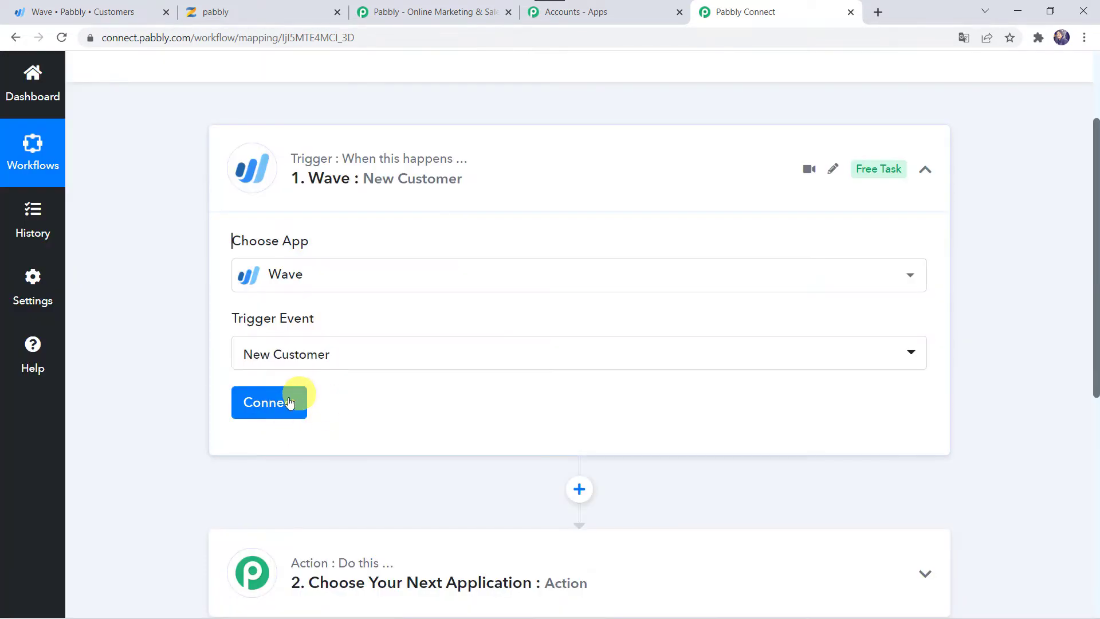
left_click(283, 403)
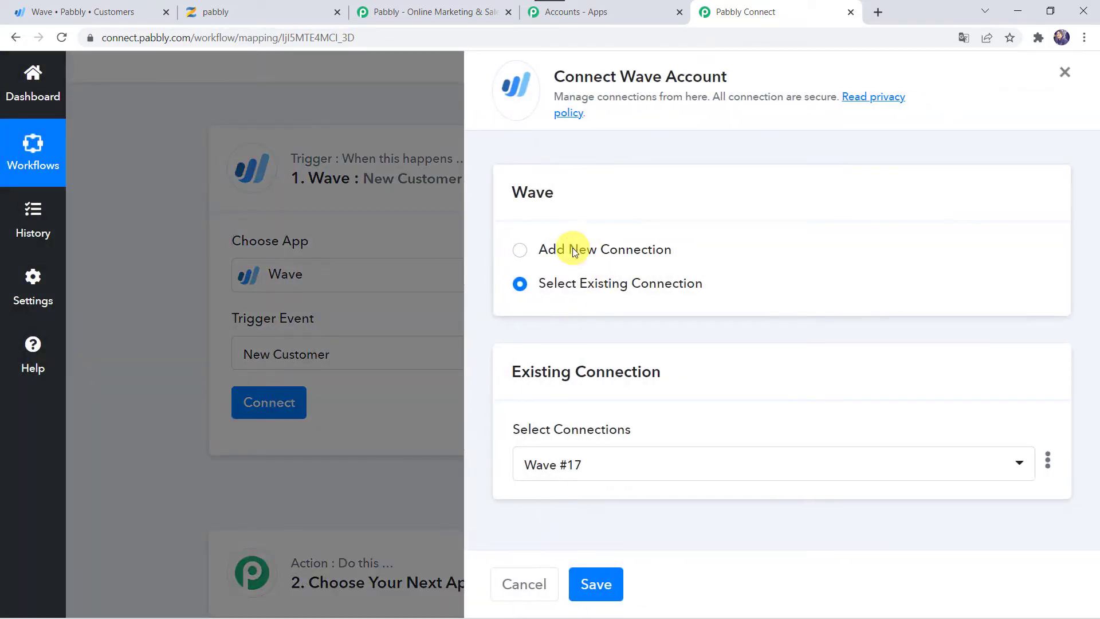
left_click(572, 250)
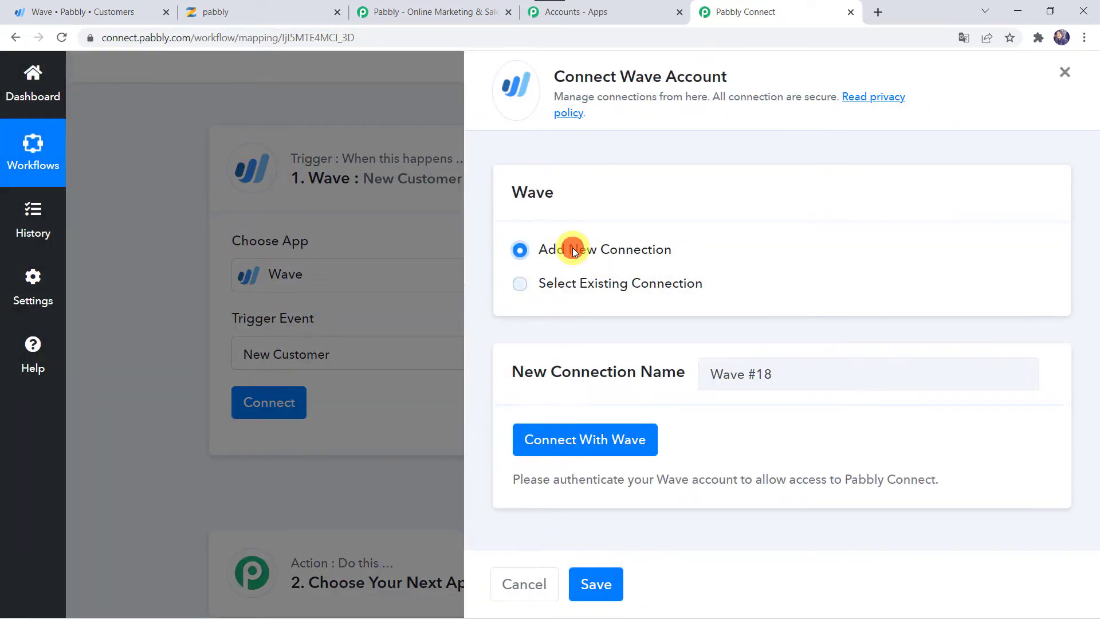
Authorize Pabbly Connect's access to the Wave account and dismiss the success message
left_click(618, 447)
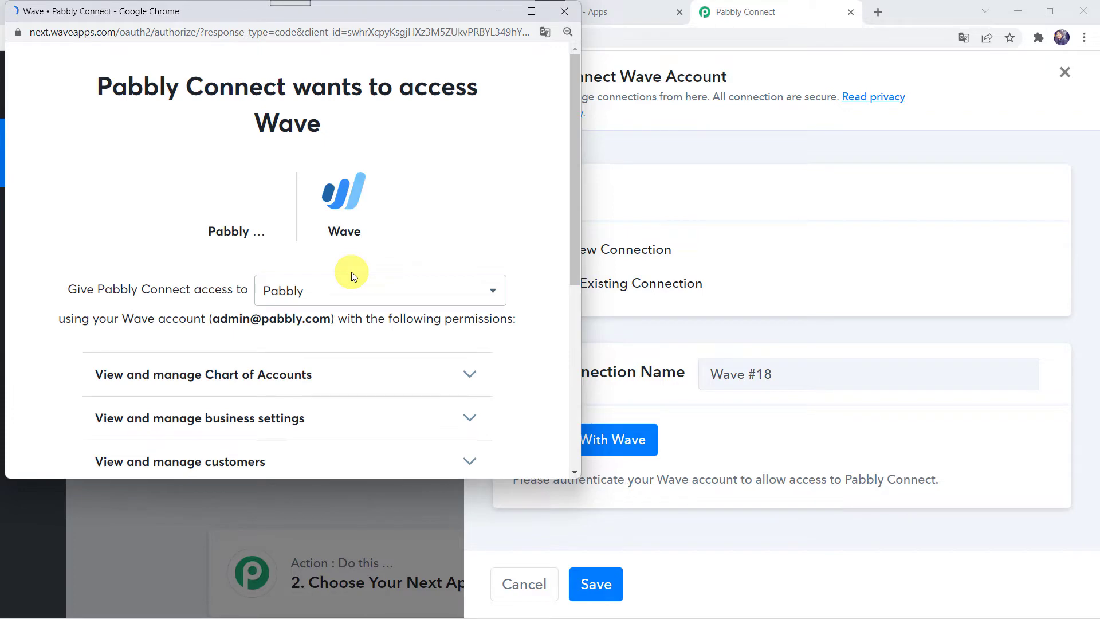
left_click(531, 11)
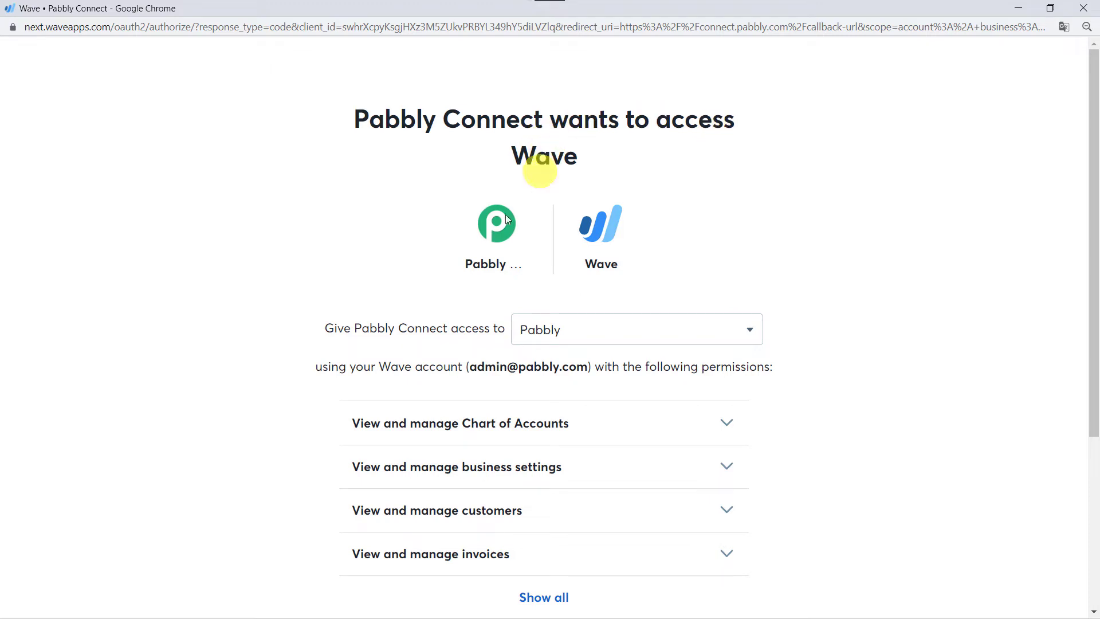
scroll(597, 393, "down", 5)
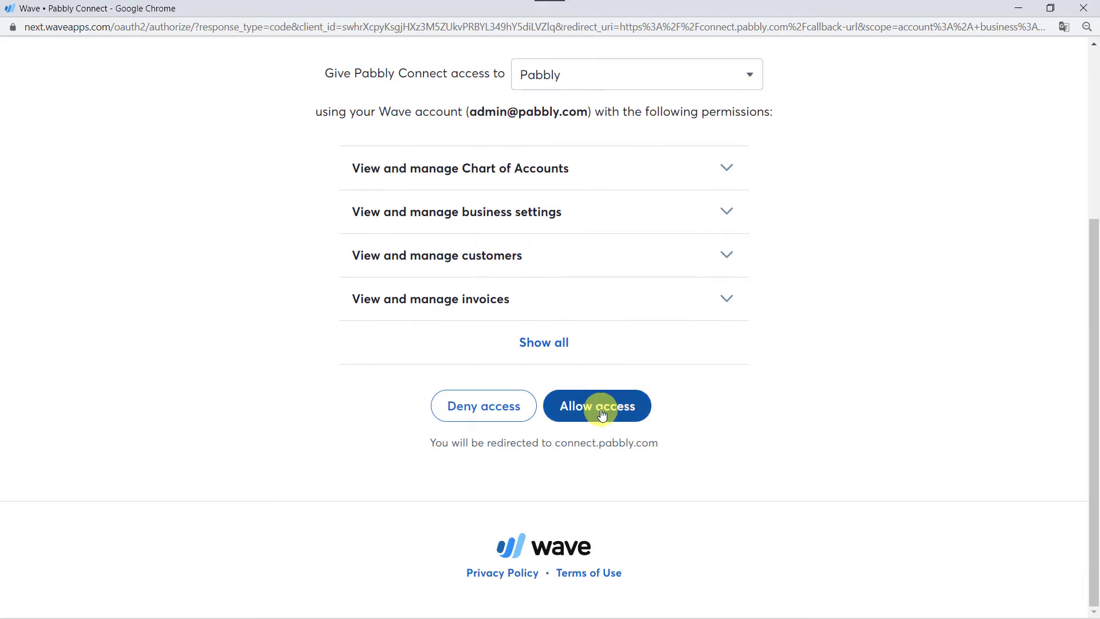
left_click(602, 413)
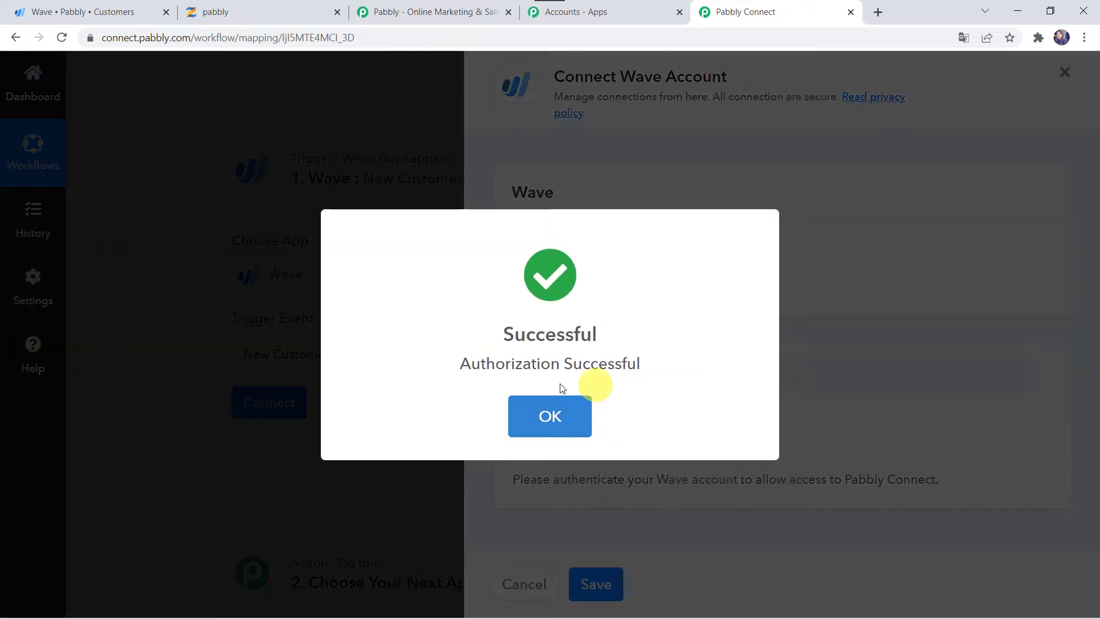
left_click(555, 401)
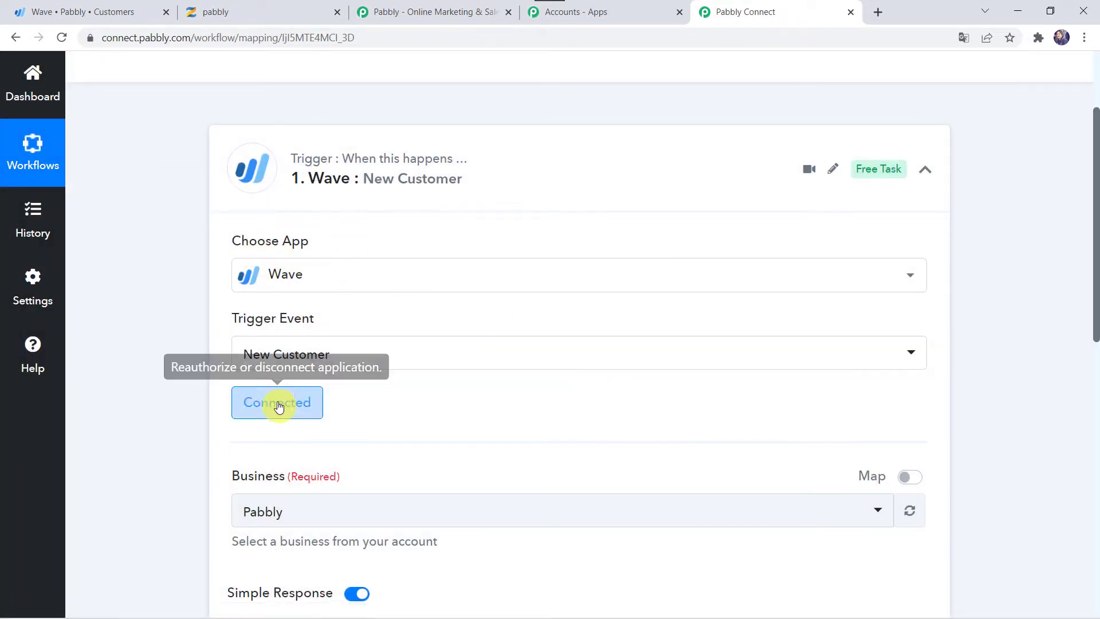
scroll(372, 407, "down", 3)
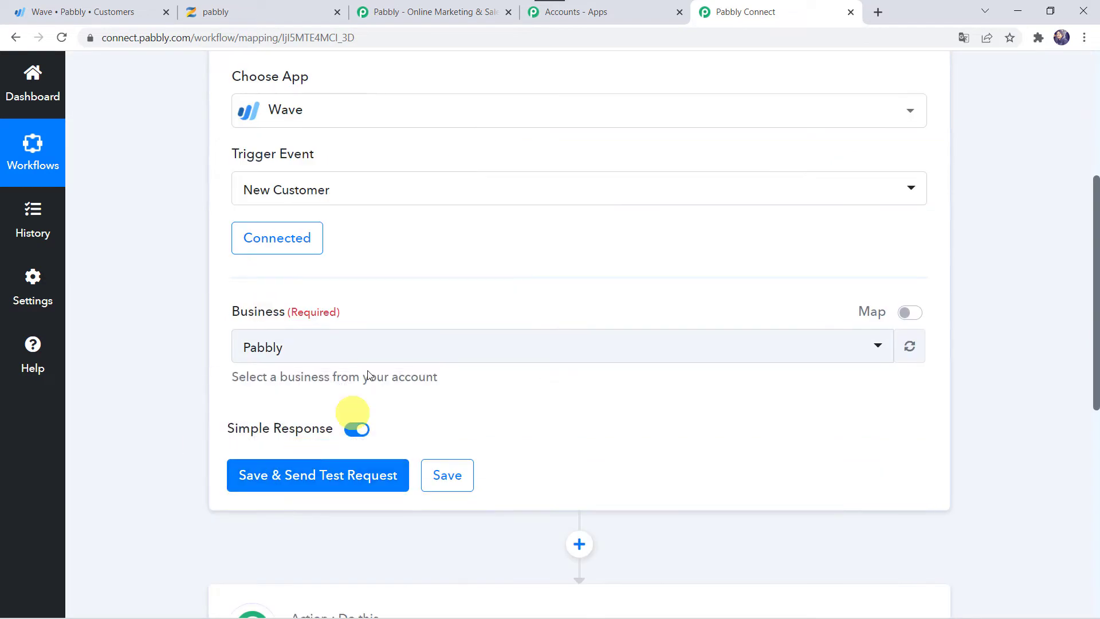
left_click(303, 351)
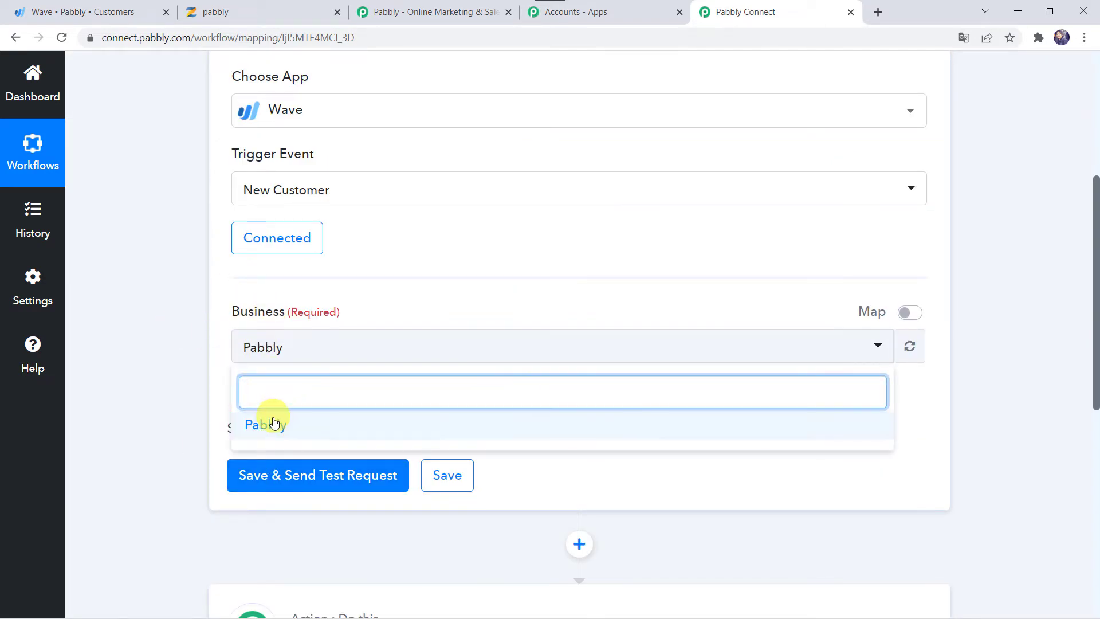
left_click(201, 404)
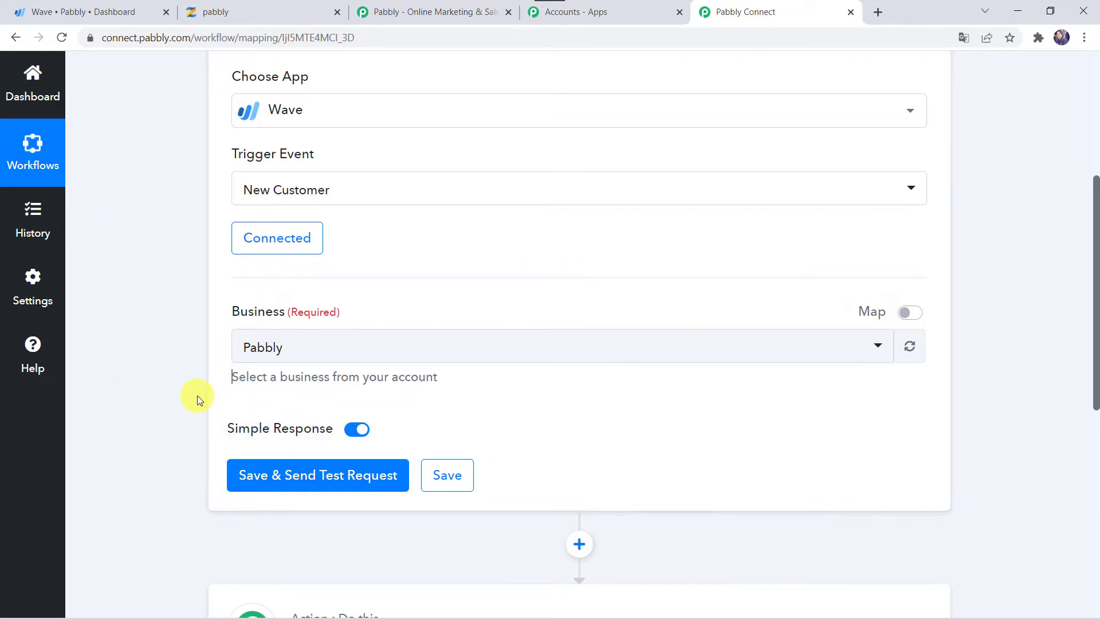
mouse_move(305, 457)
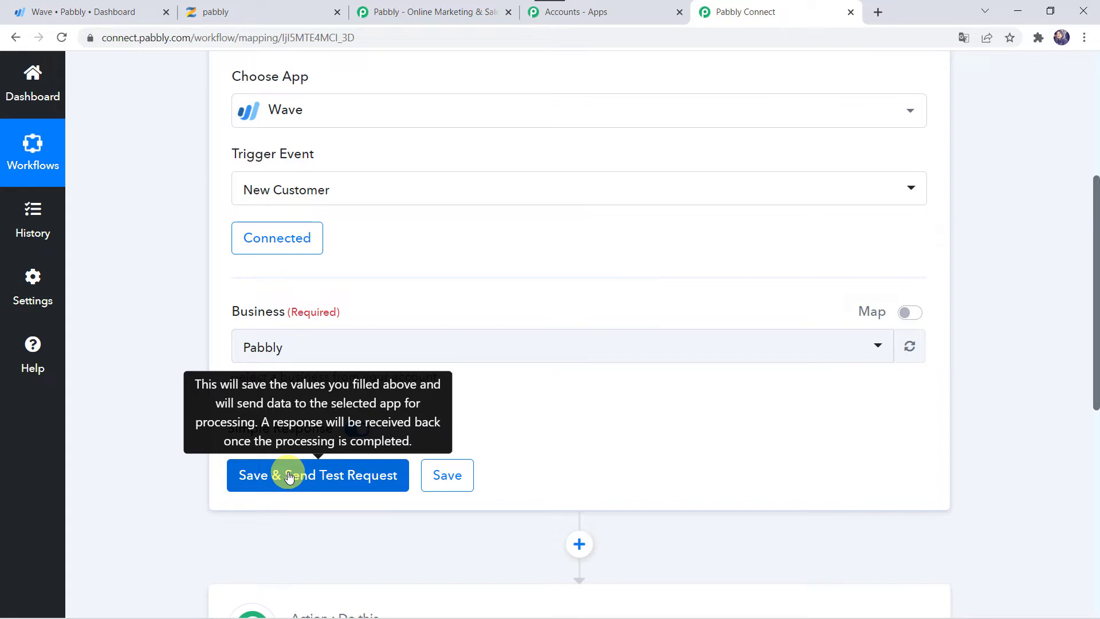
In the Wave tab, start a new customer from the Sales > Customers list
left_click(114, 8)
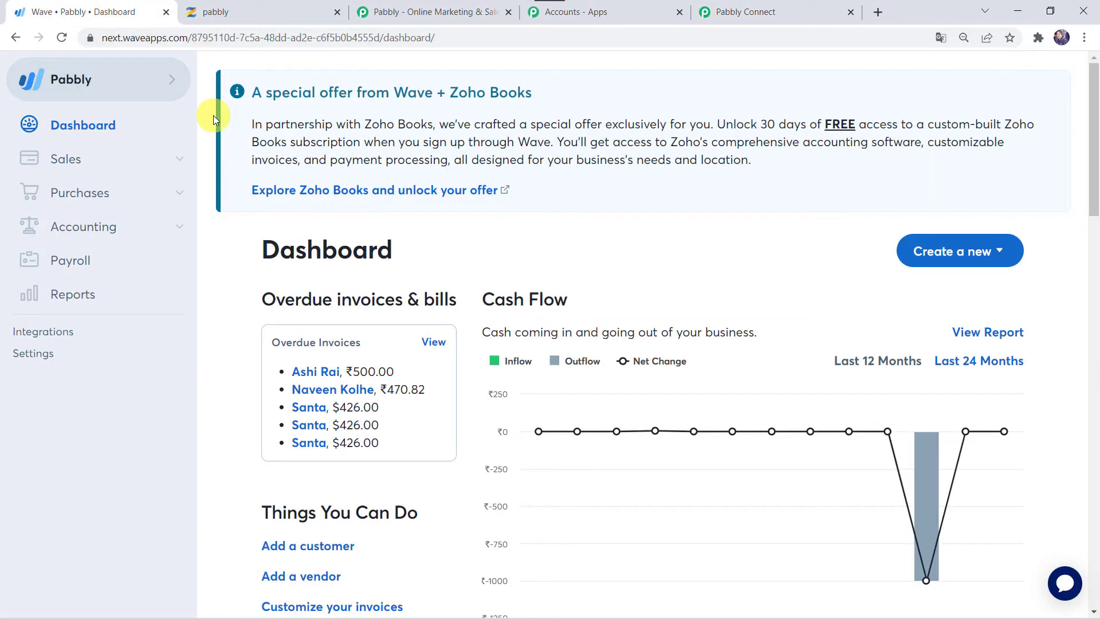
left_click(87, 163)
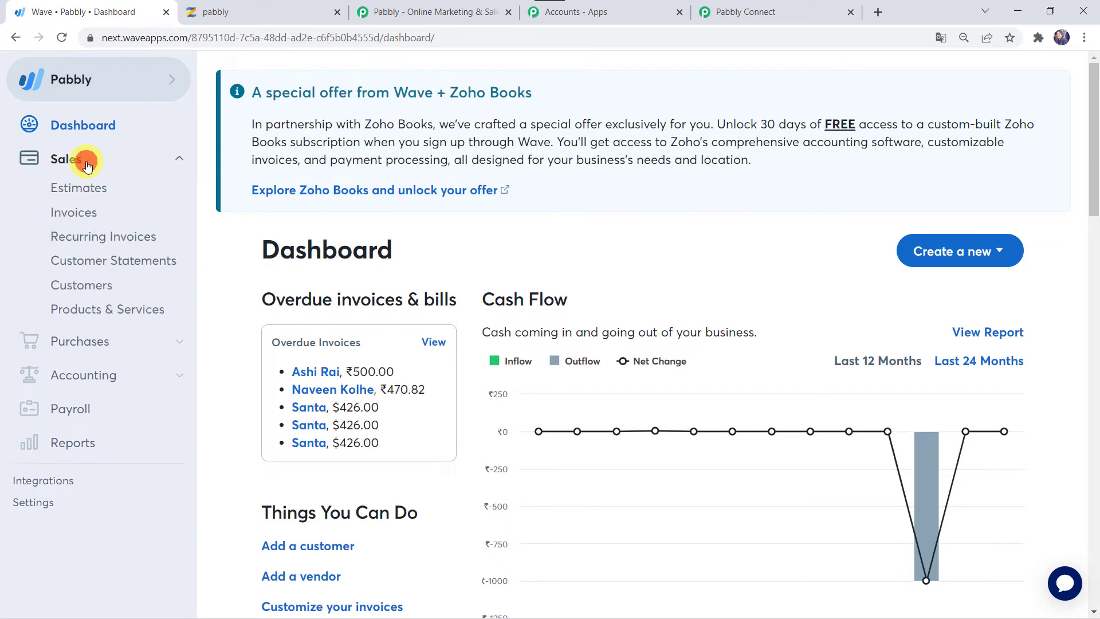
left_click(94, 291)
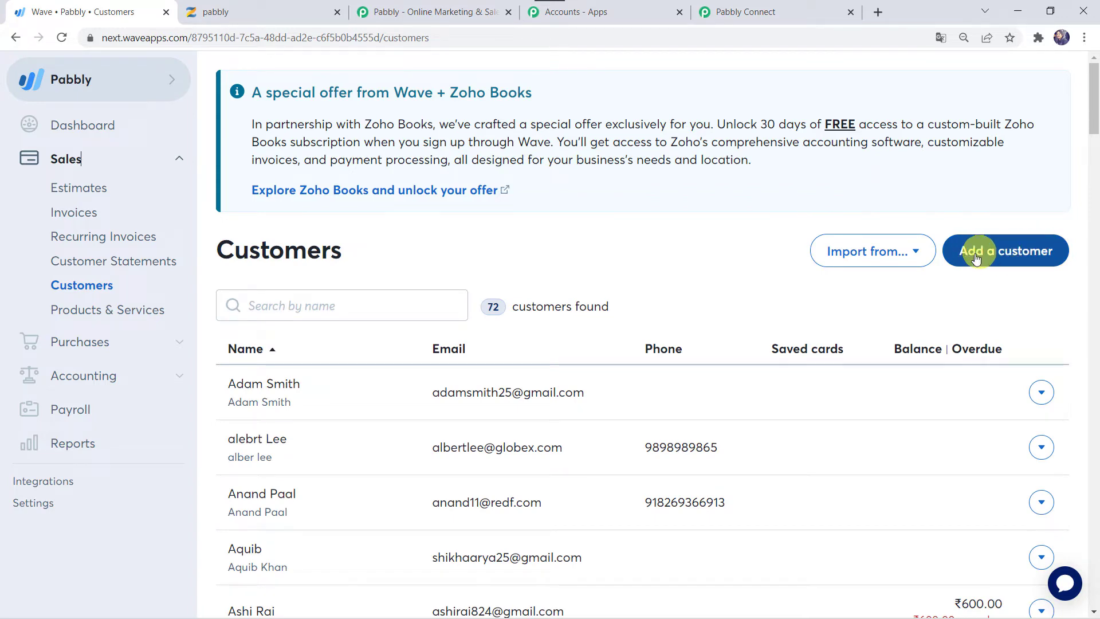
left_click(1011, 255)
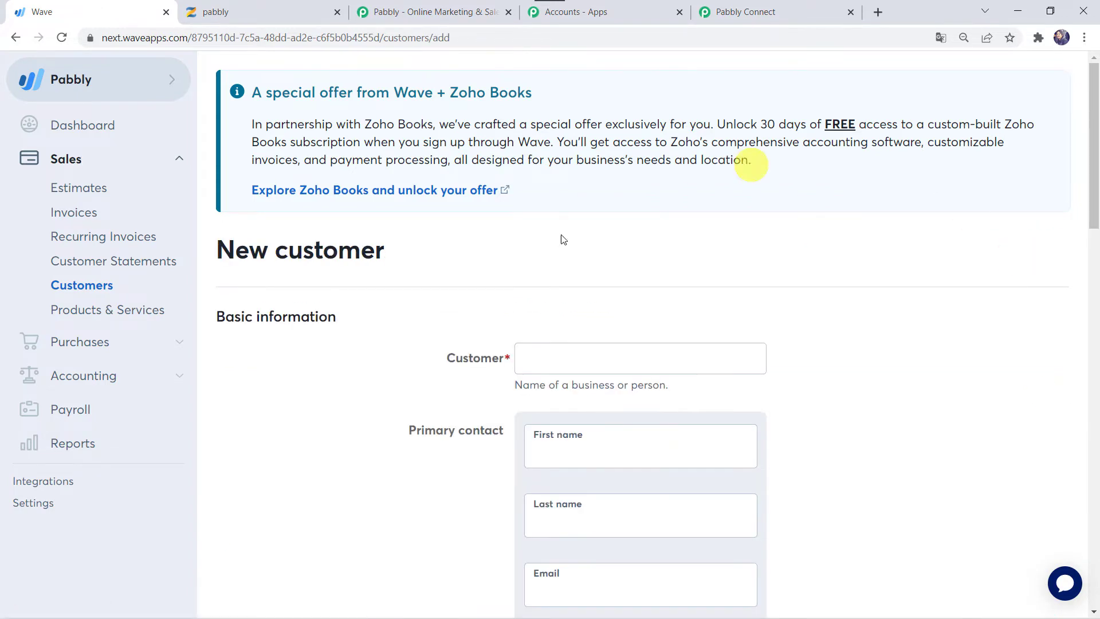
Enter the customer's name, first and last name, email and phone, then save
left_click(603, 370)
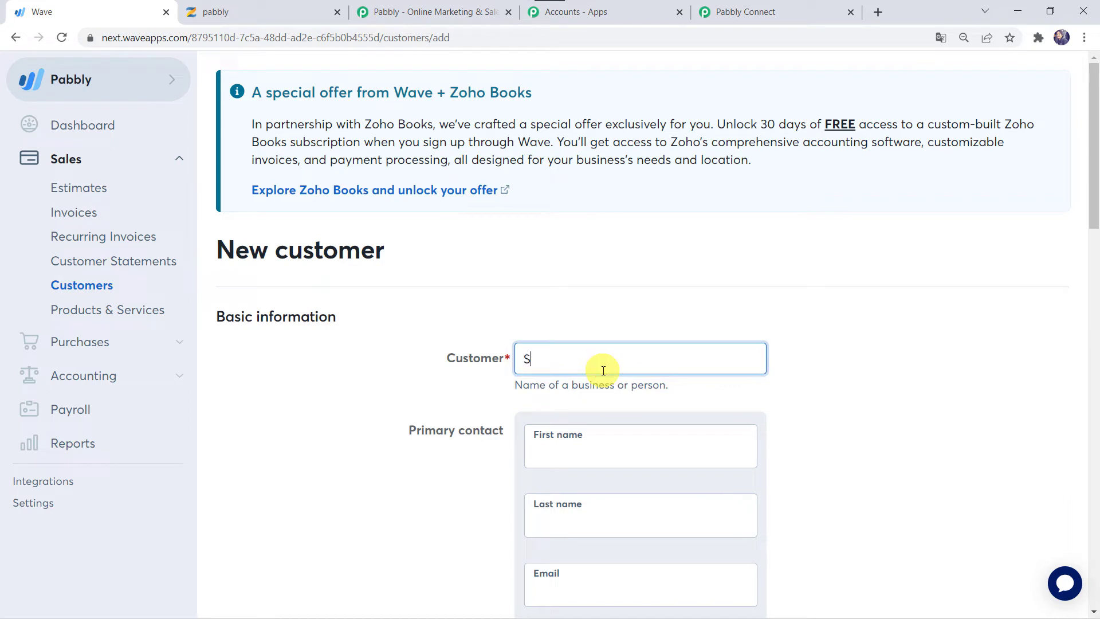
key("Tab")
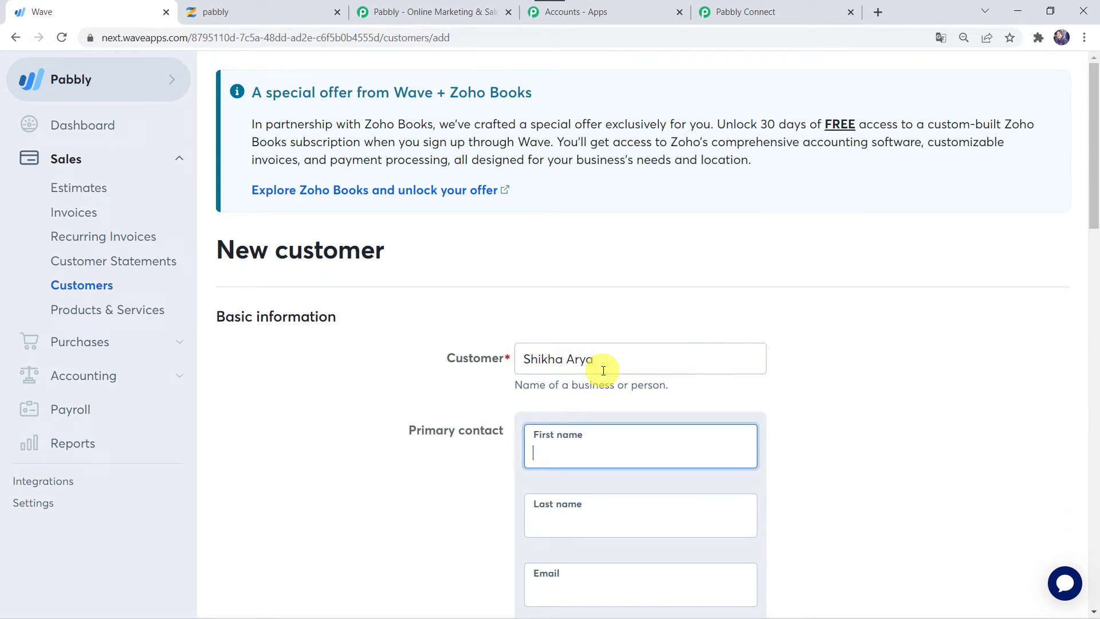
type("Shikha")
key("Tab")
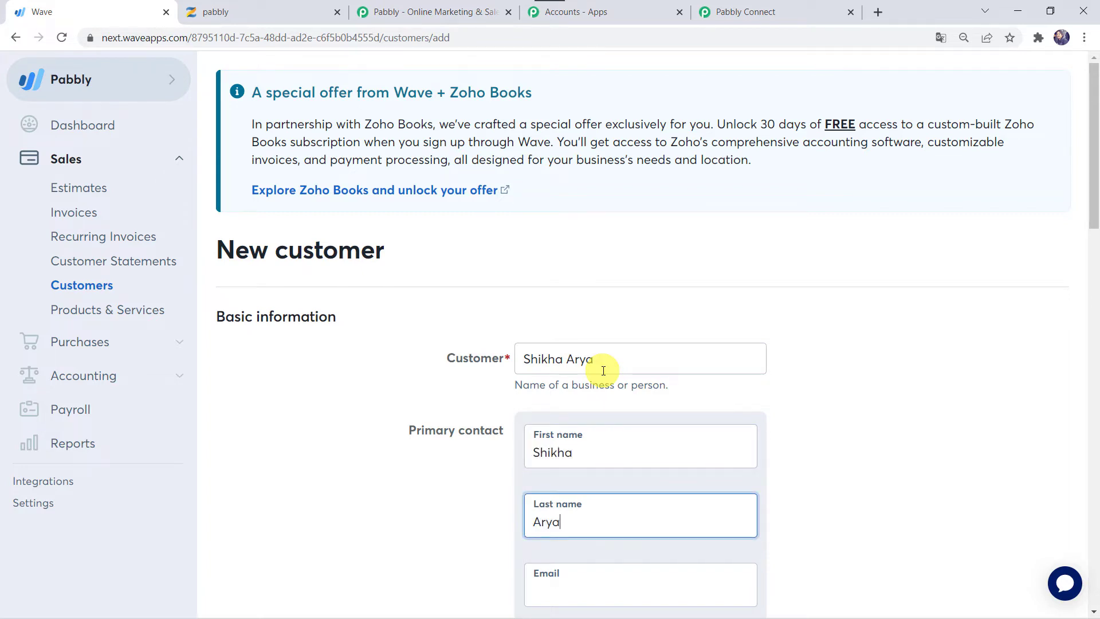
key("Tab")
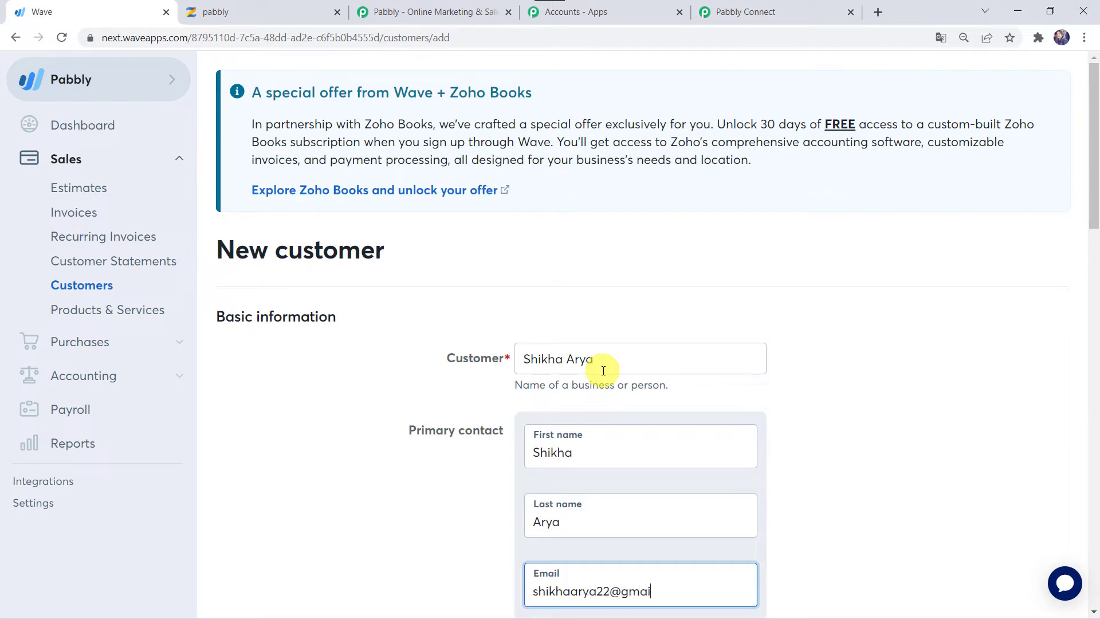
scroll(603, 371, "down", 5)
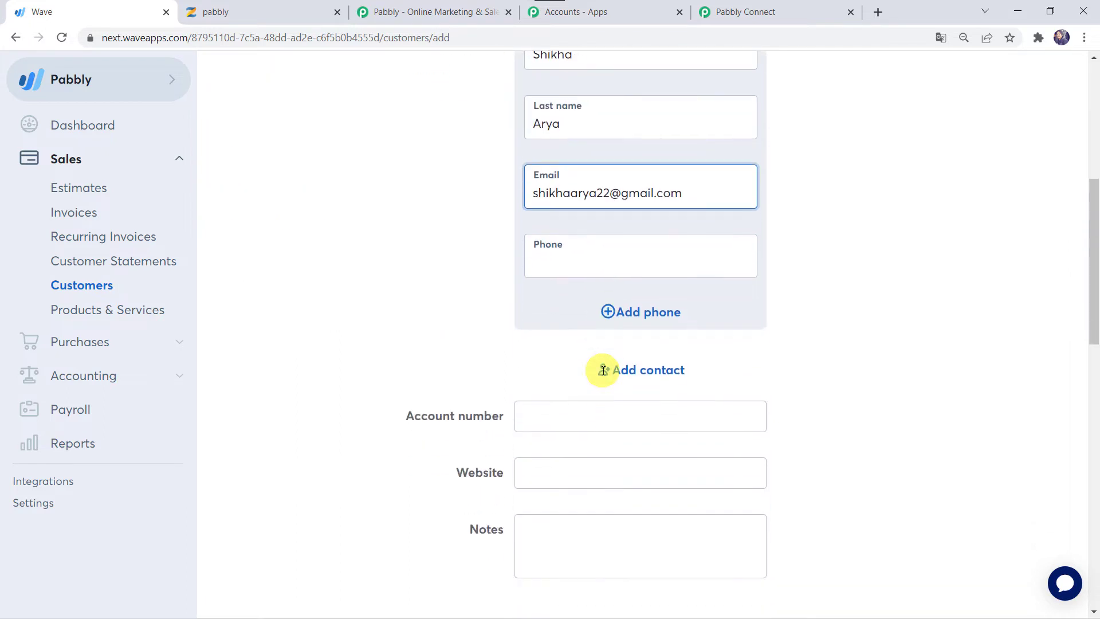
left_click(573, 257)
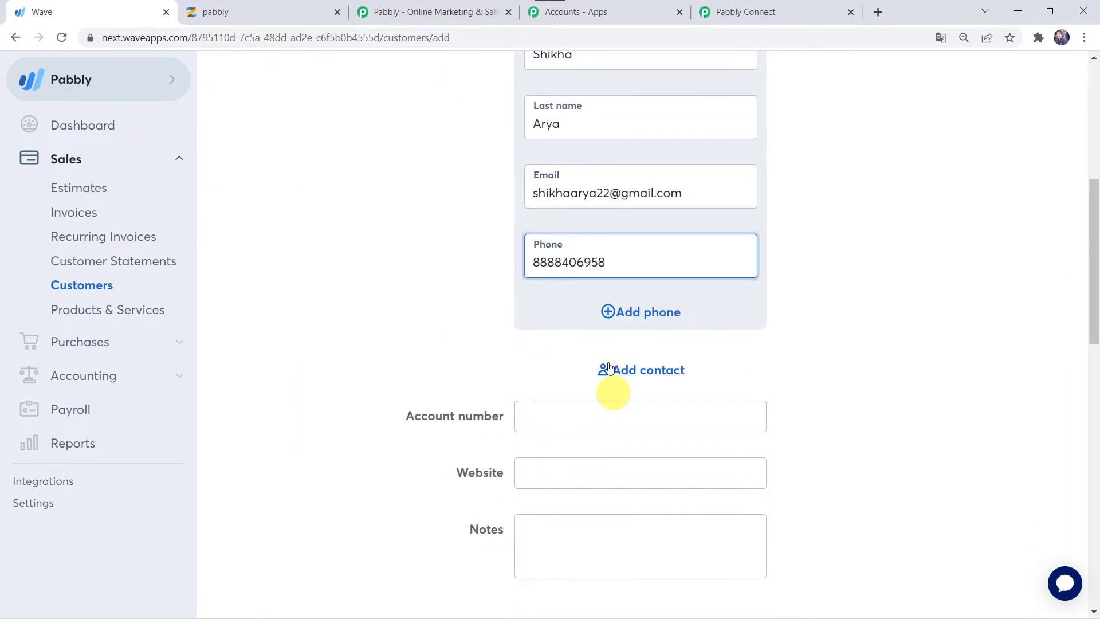
scroll(569, 444, "down", 4)
scroll(570, 445, "down", 10)
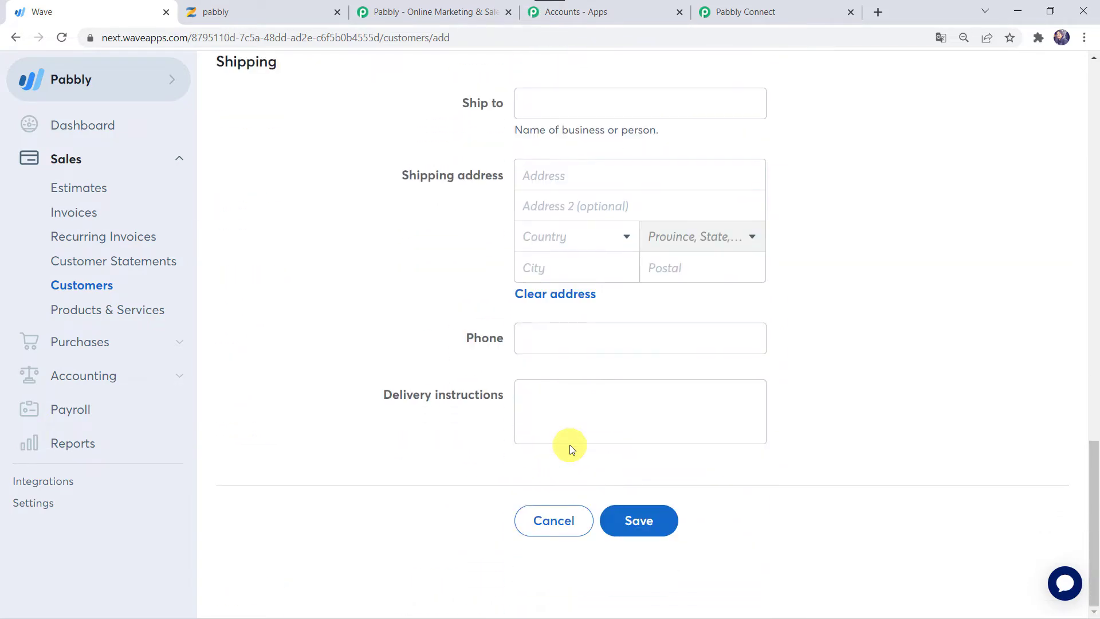
left_click(650, 523)
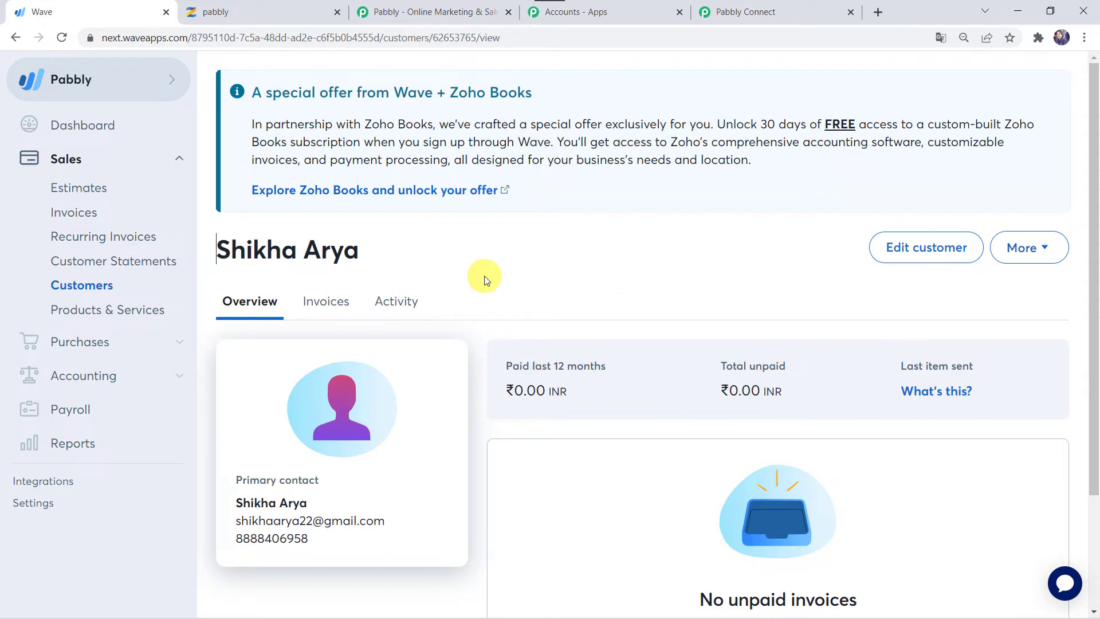
Send a test request on the Wave trigger and review the received customer name and email
left_click(784, 10)
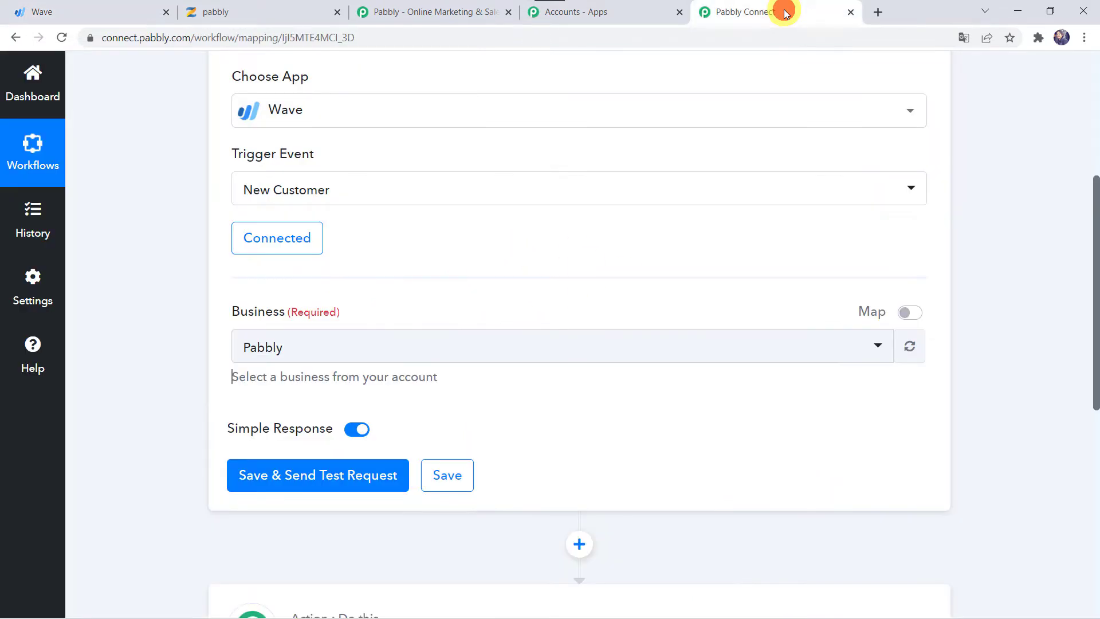
left_click(308, 475)
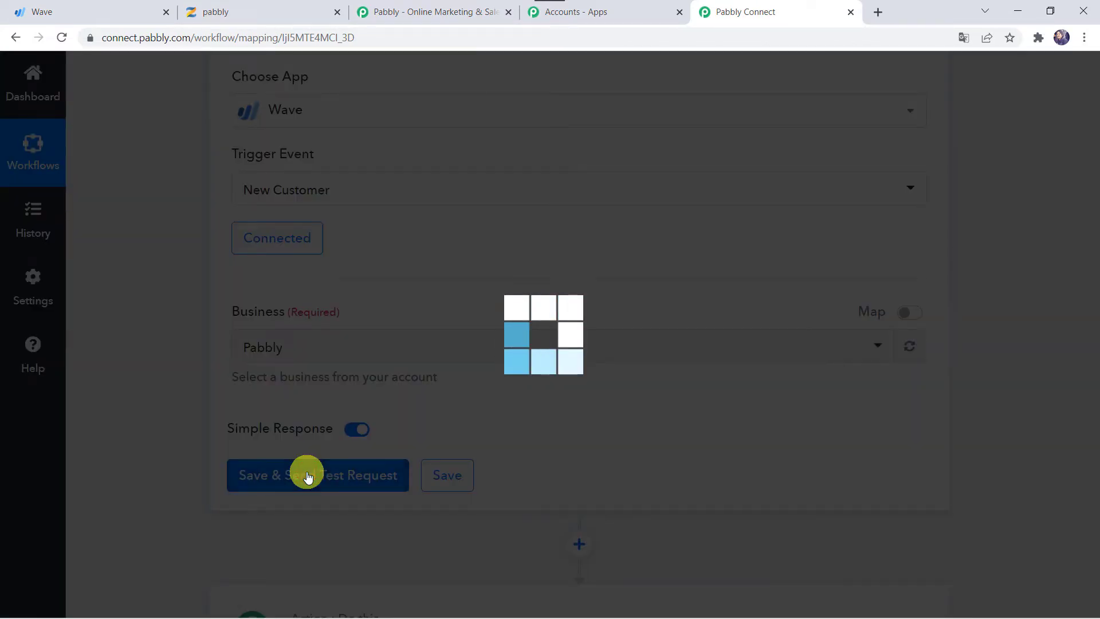
scroll(143, 486, "down", 4)
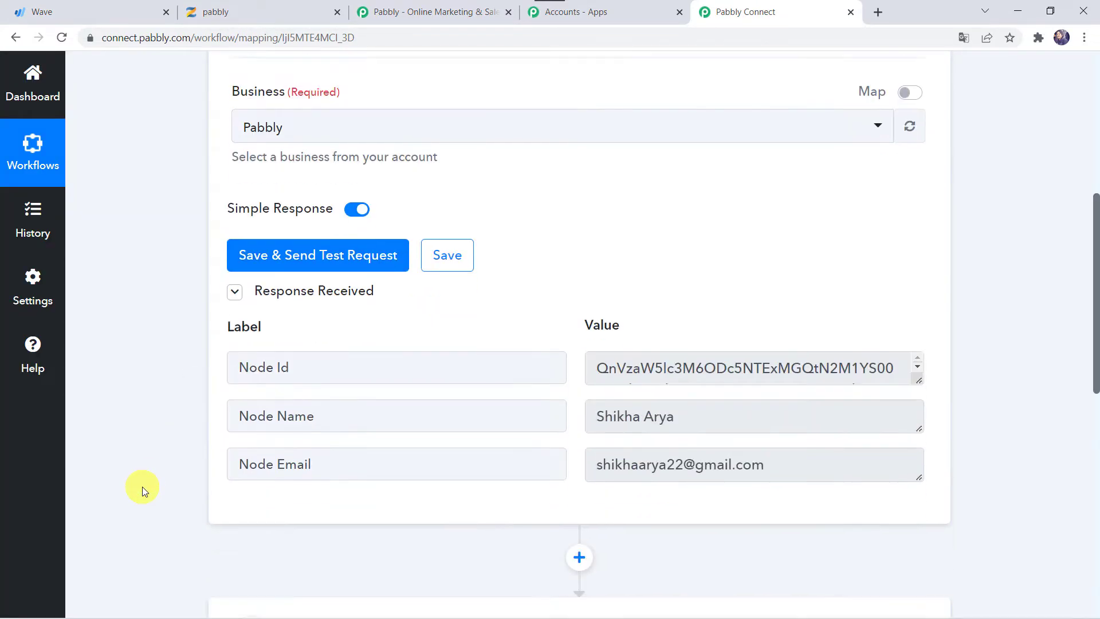
scroll(343, 366, "up", 1)
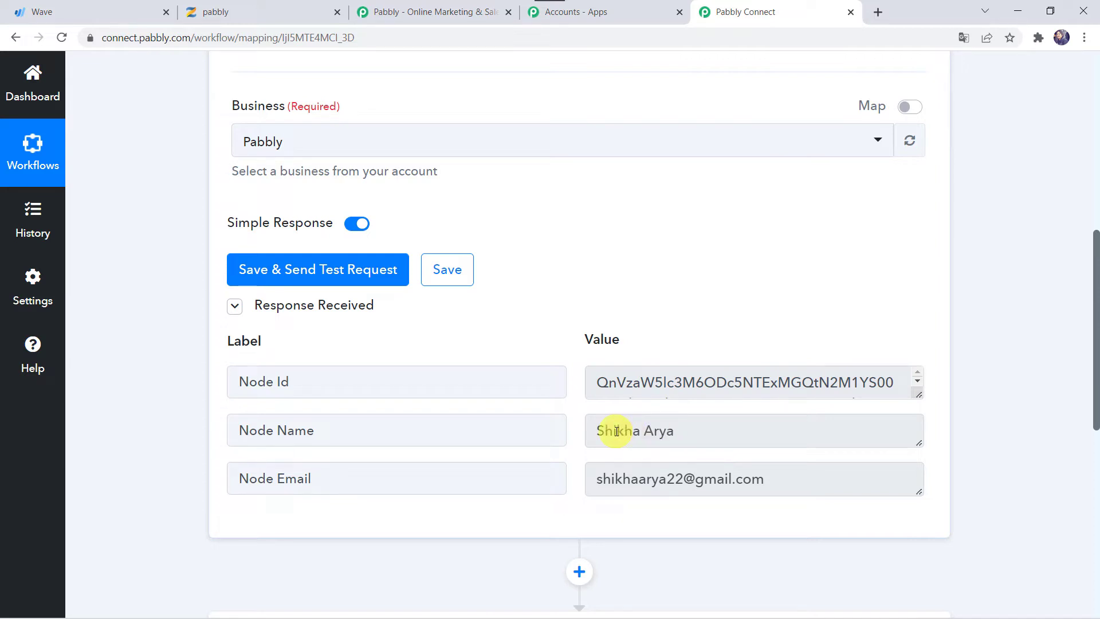
right_click(661, 435)
left_click(640, 435)
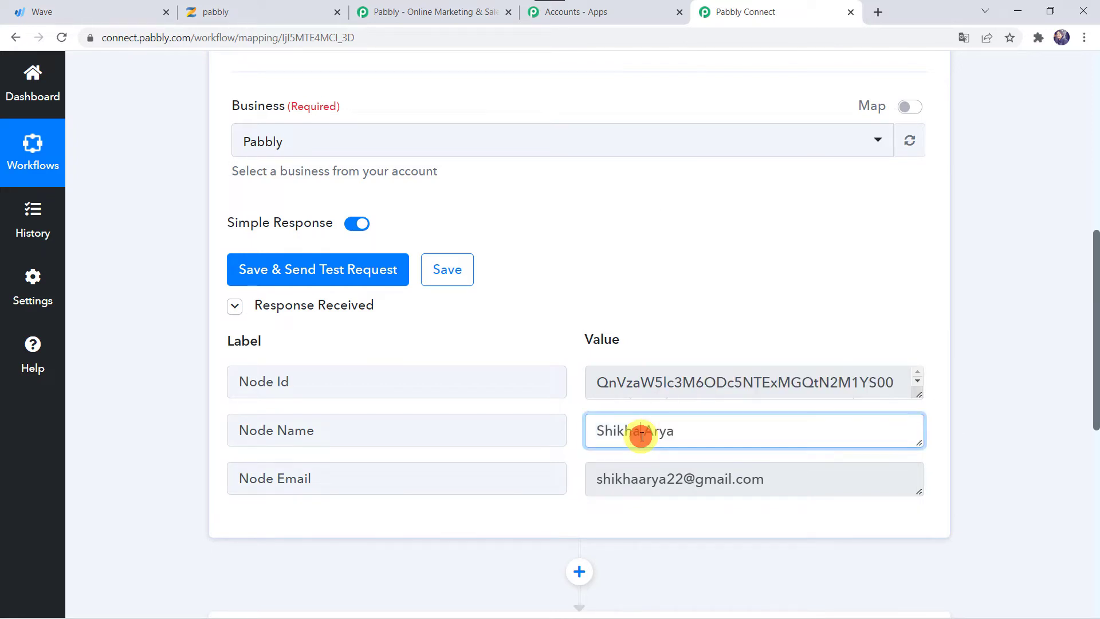
scroll(627, 427, "down", 5)
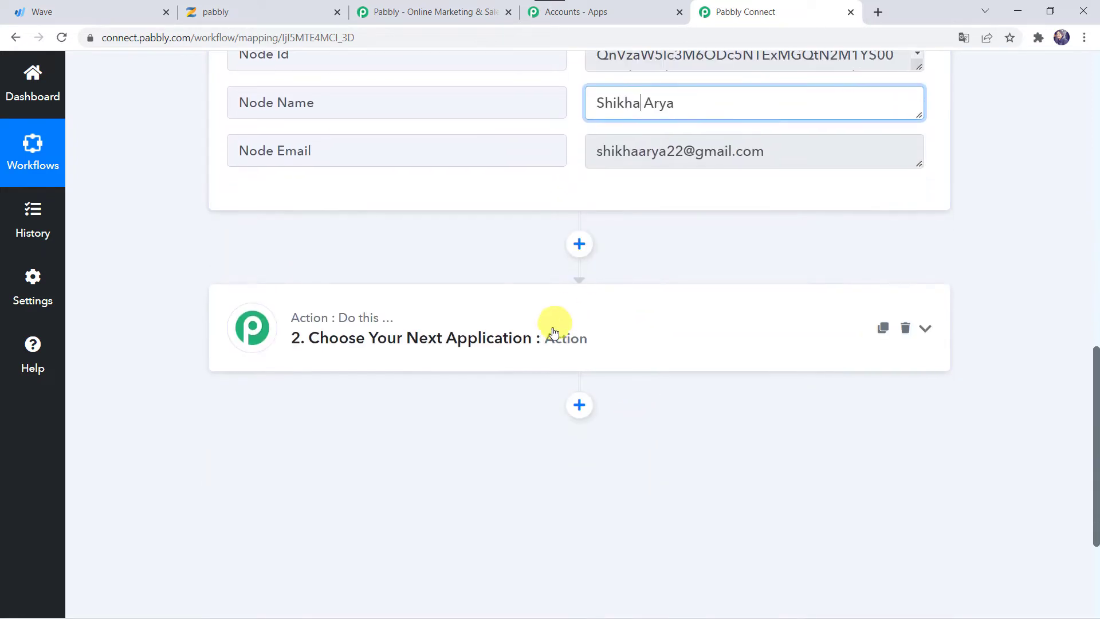
Set step 2 to the Text Formatter app's Split Text action and connect it
left_click(551, 335)
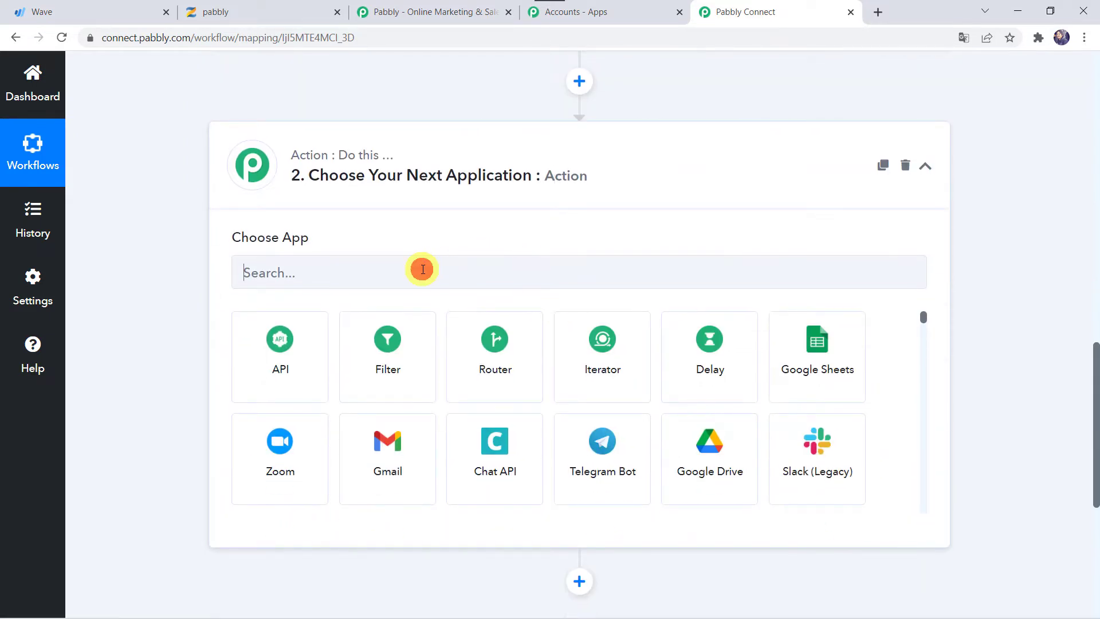
left_click(422, 269)
type("Text")
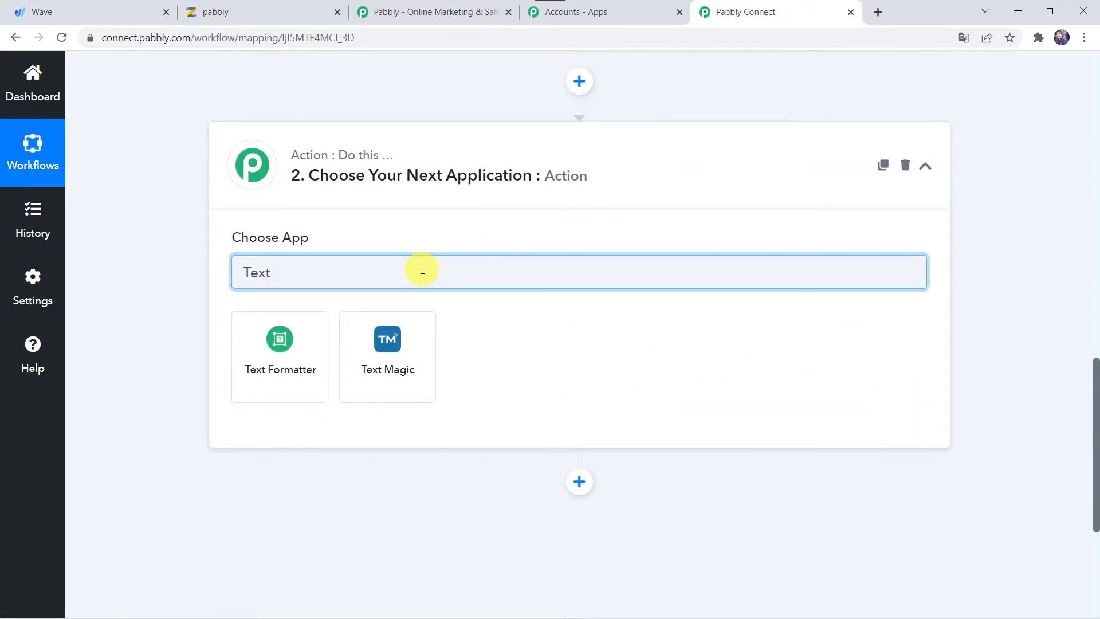
left_click(312, 345)
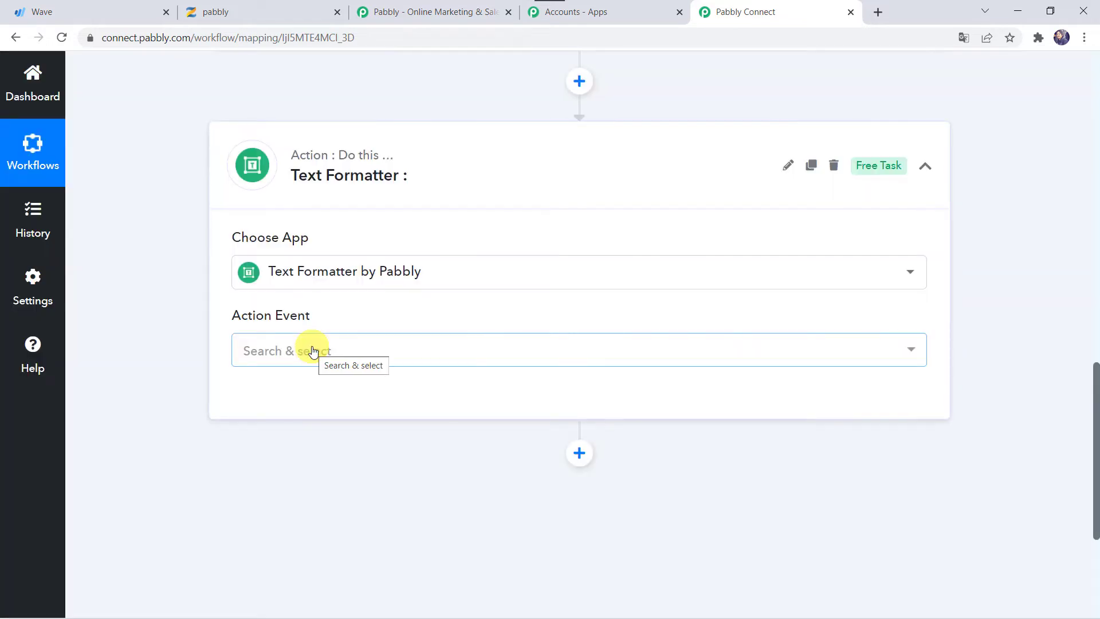
left_click(308, 349)
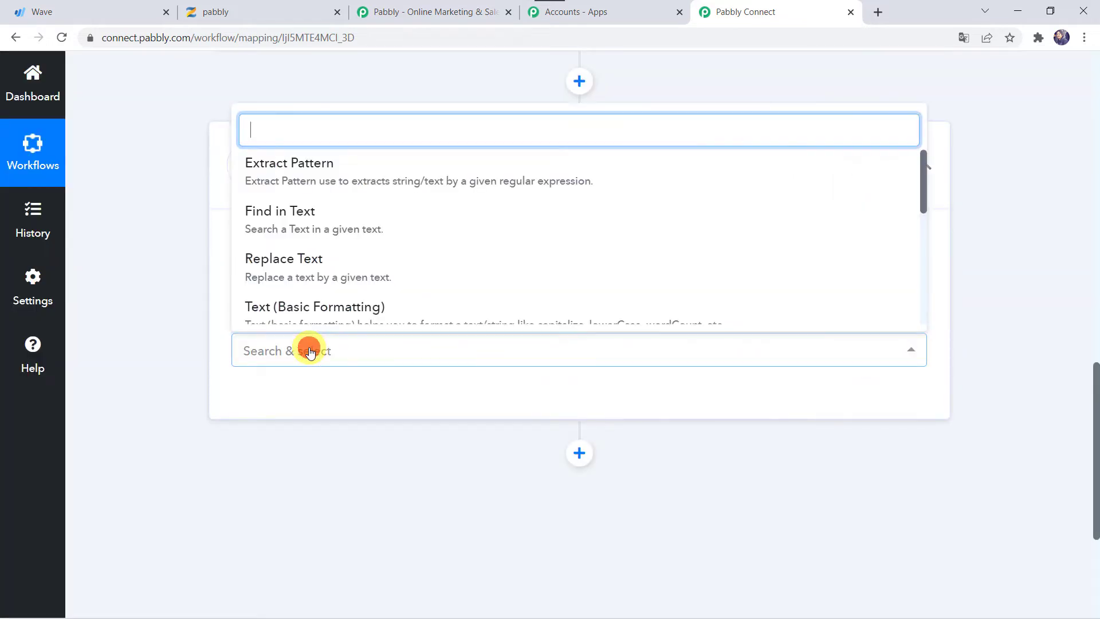
scroll(336, 255, "down", 4)
scroll(333, 257, "up", 3)
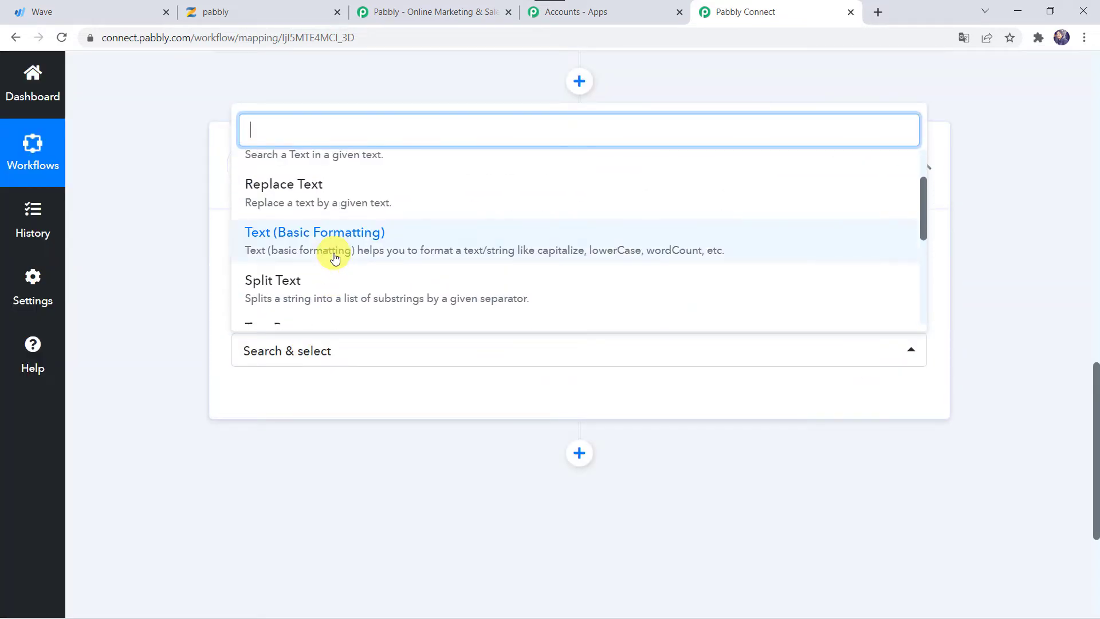
left_click(291, 289)
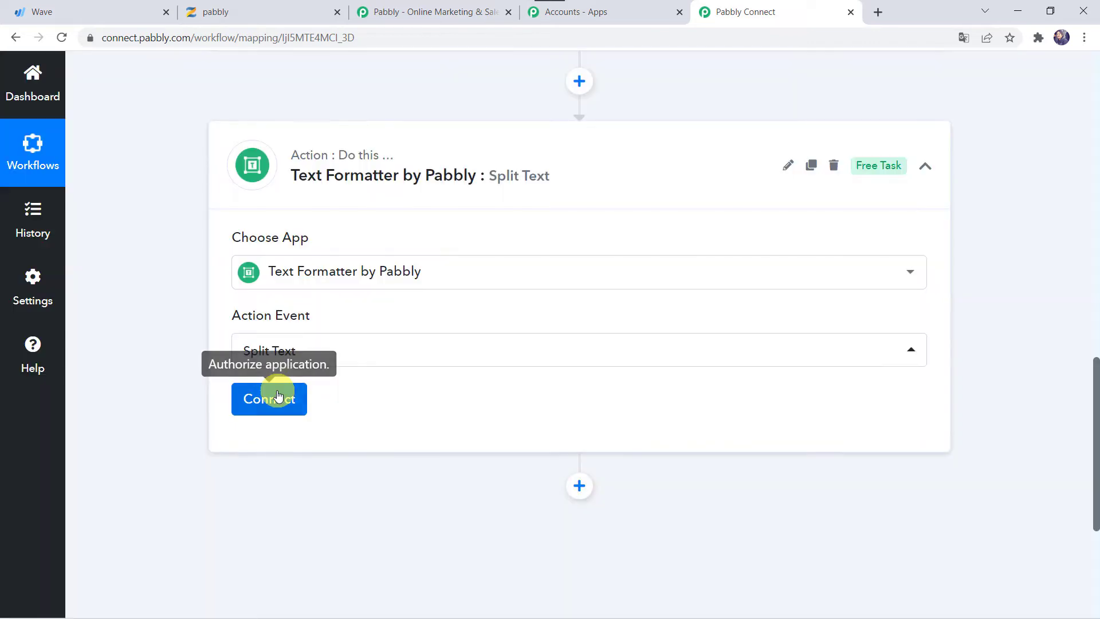
left_click(269, 399)
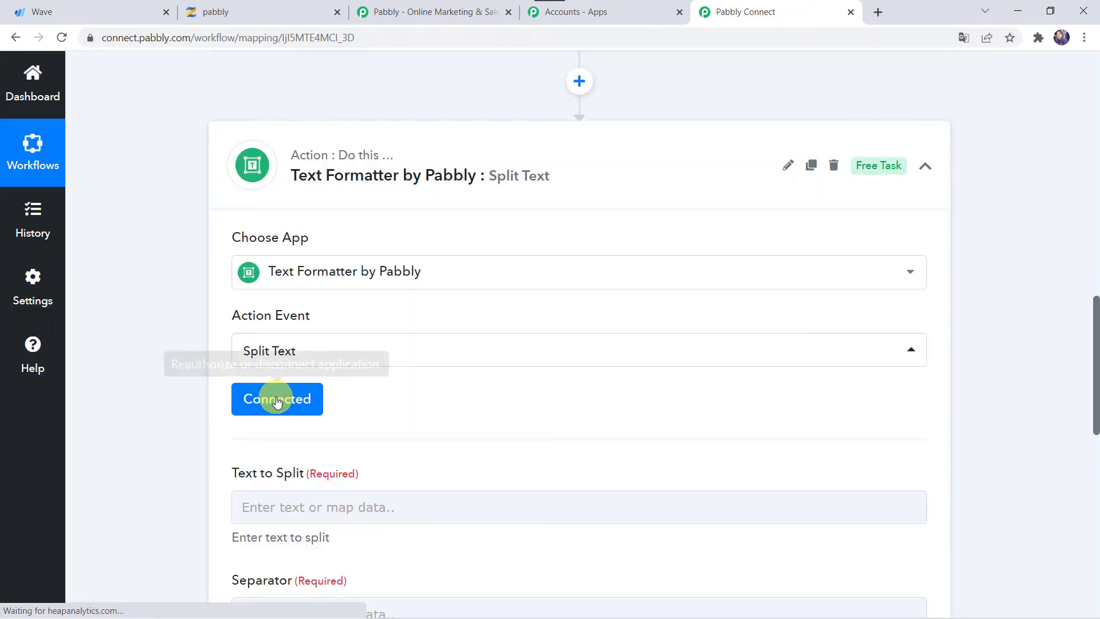
scroll(276, 401, "down", 2)
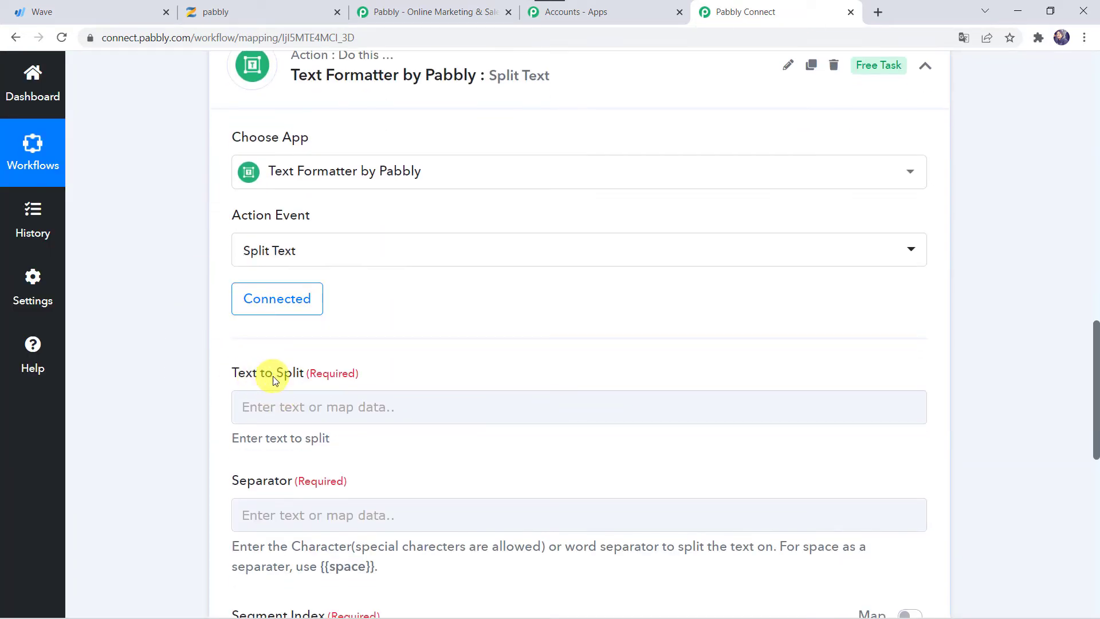
scroll(182, 240, "up", 10)
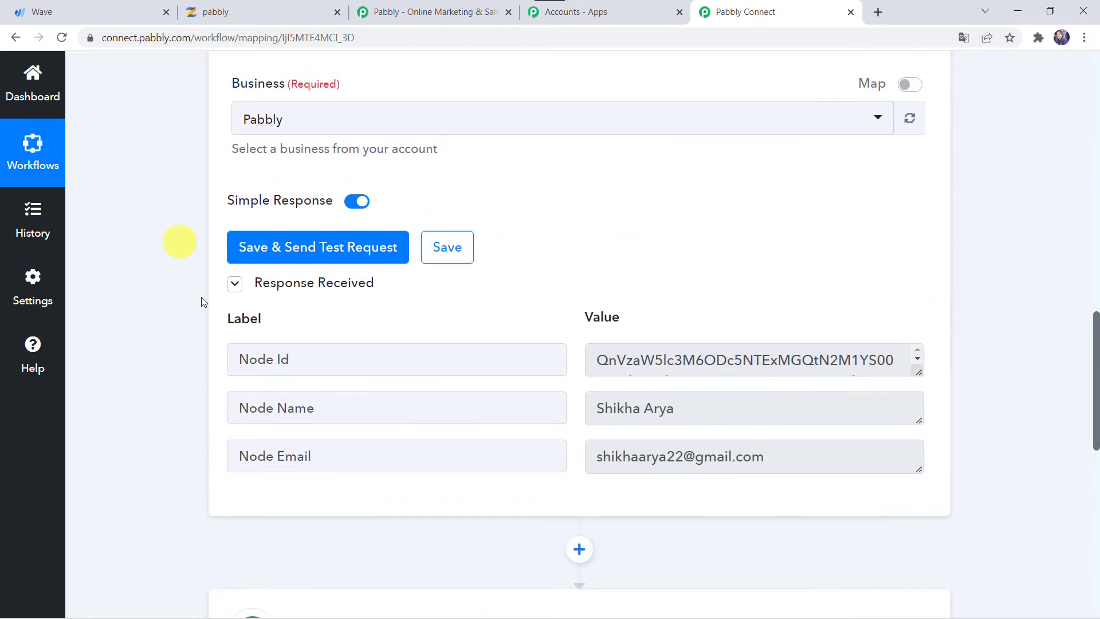
scroll(155, 524, "down", 11)
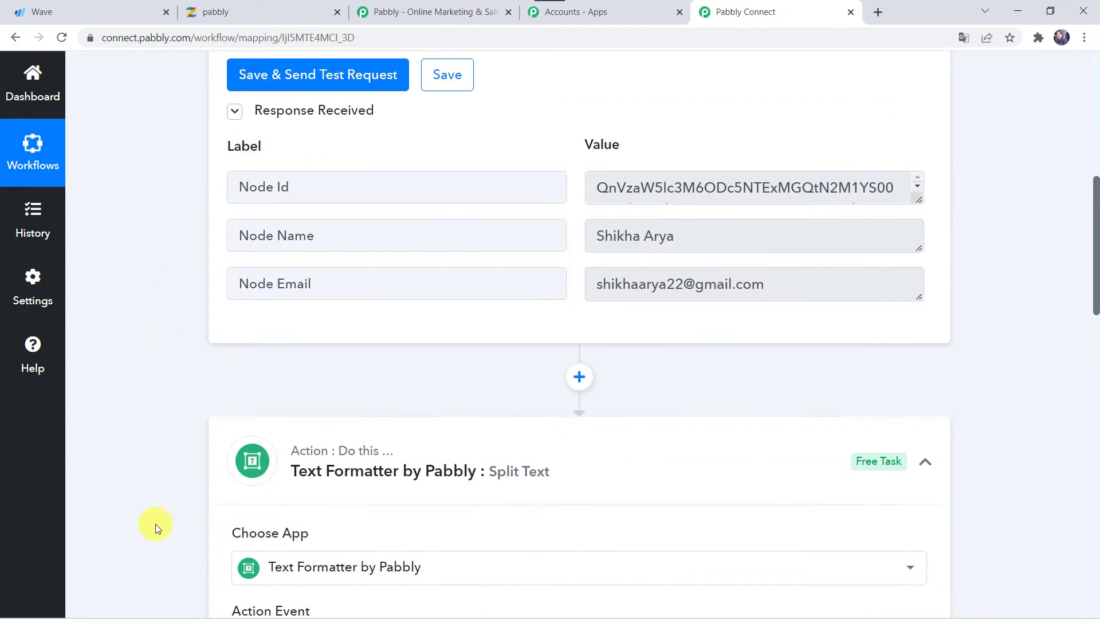
Map the Wave customer's Node Name into the Text to Split field
left_click(280, 335)
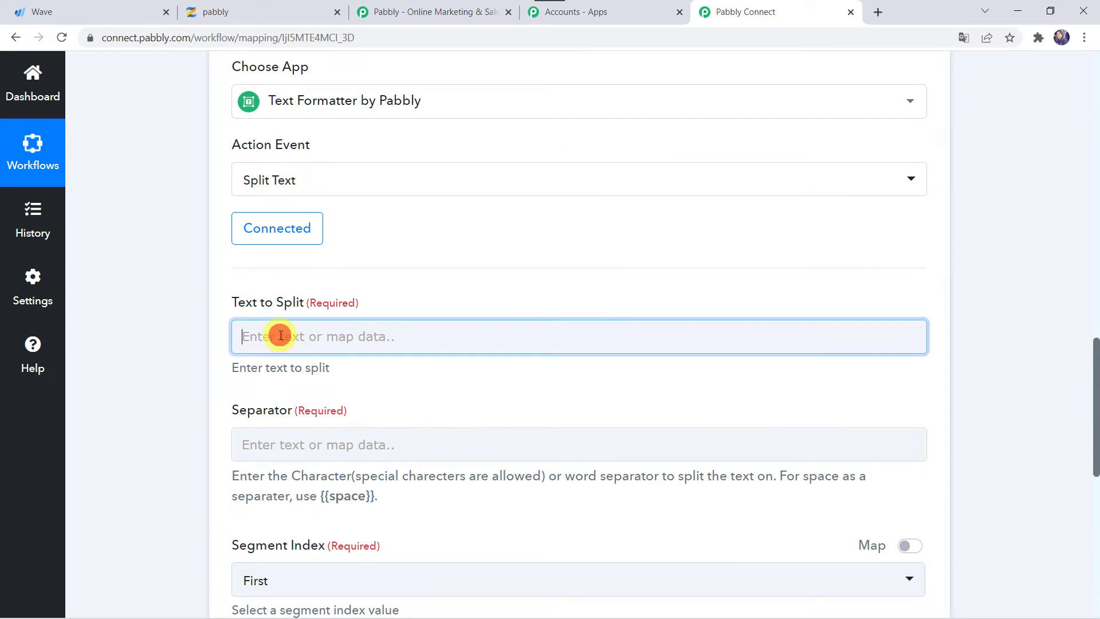
left_click(306, 464)
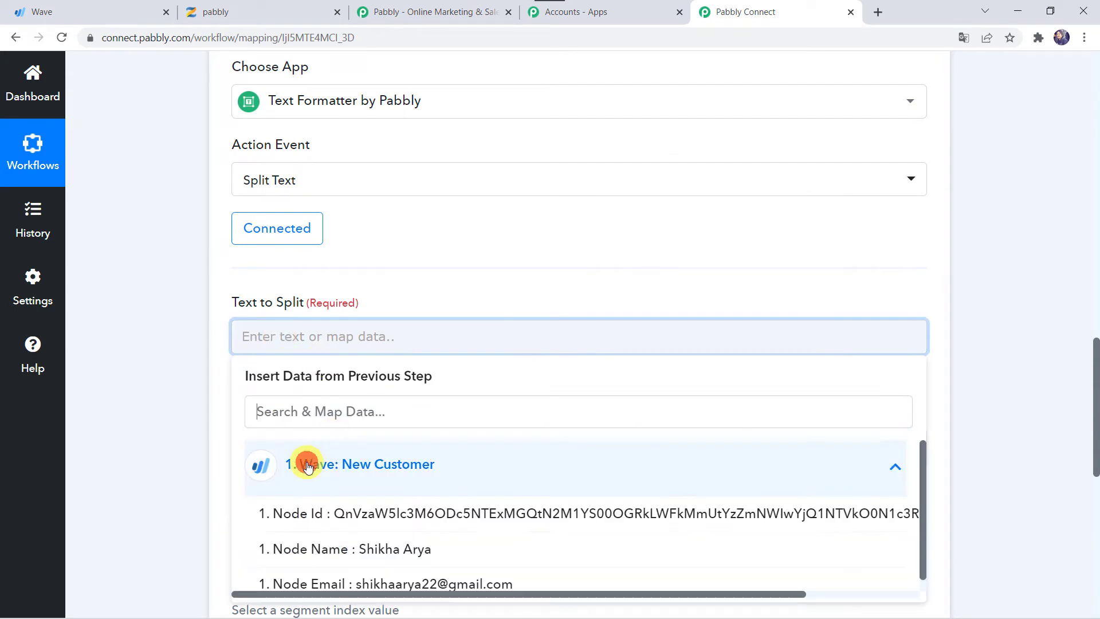
left_click(320, 550)
left_click(189, 404)
scroll(189, 405, "down", 2)
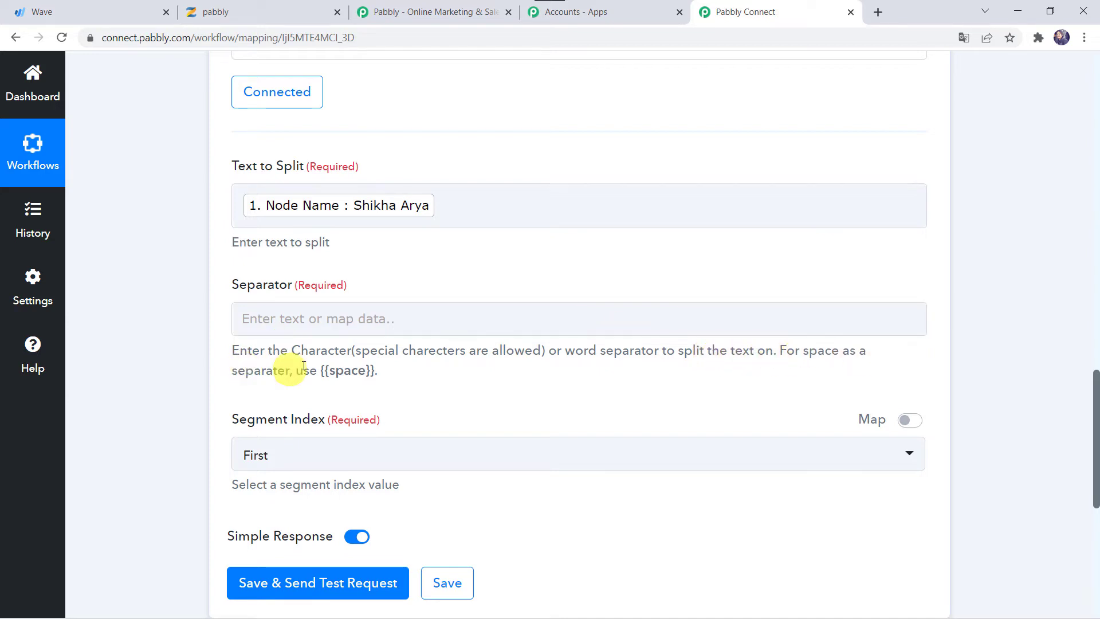
Use {{space}} as separator, keep all segments, and test to get Result 0 and Result 1
left_click_drag(323, 373, 381, 377)
key("ctrl+c")
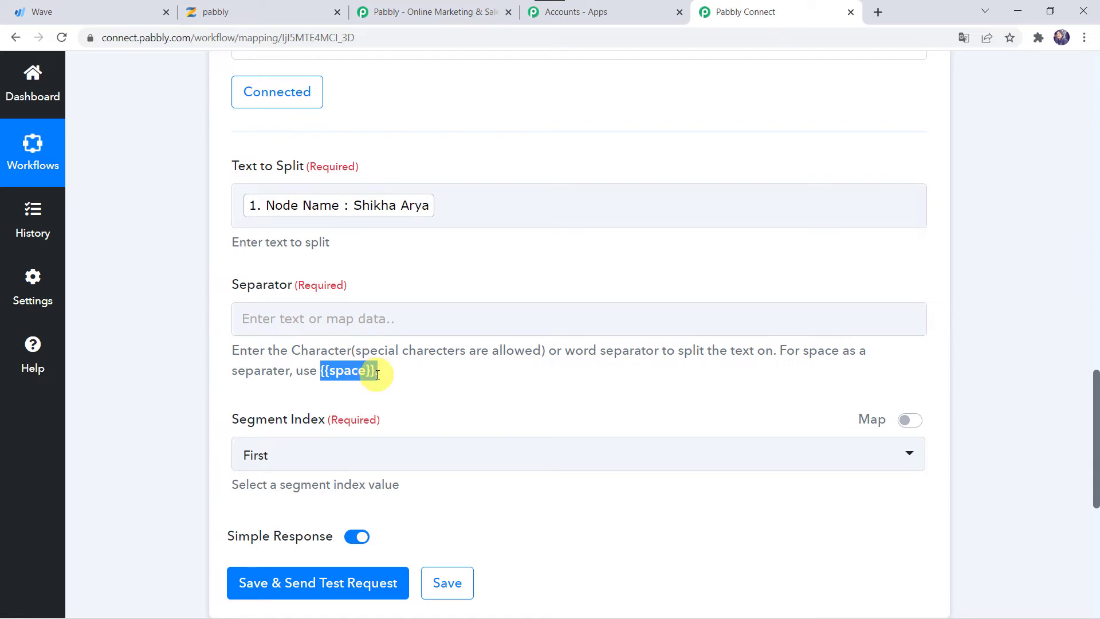
left_click(307, 316)
key("ctrl+v")
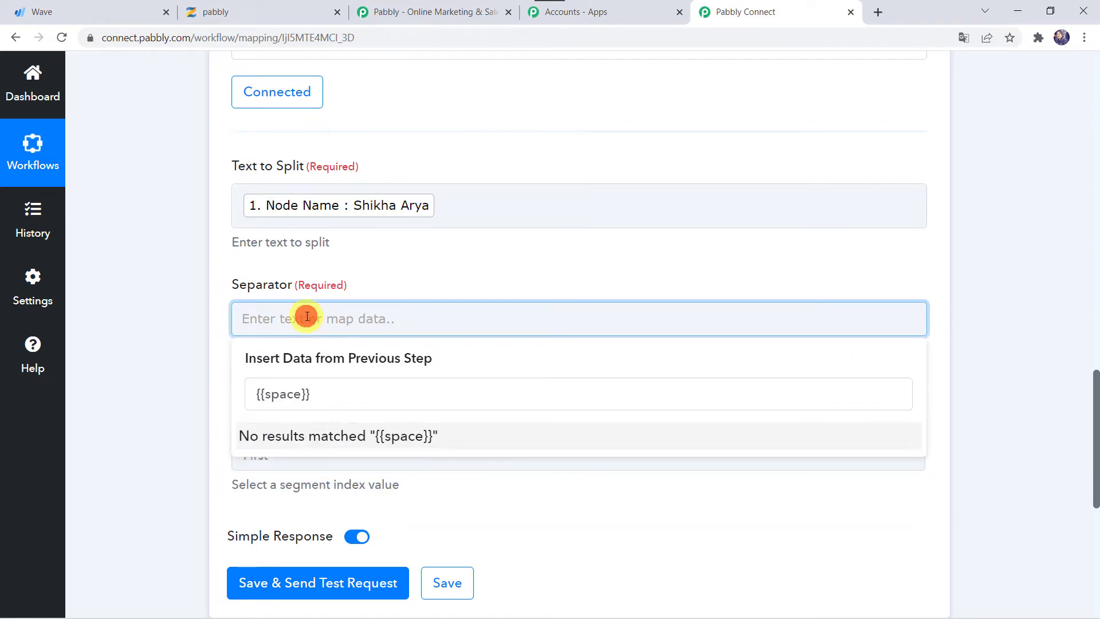
left_click(167, 327)
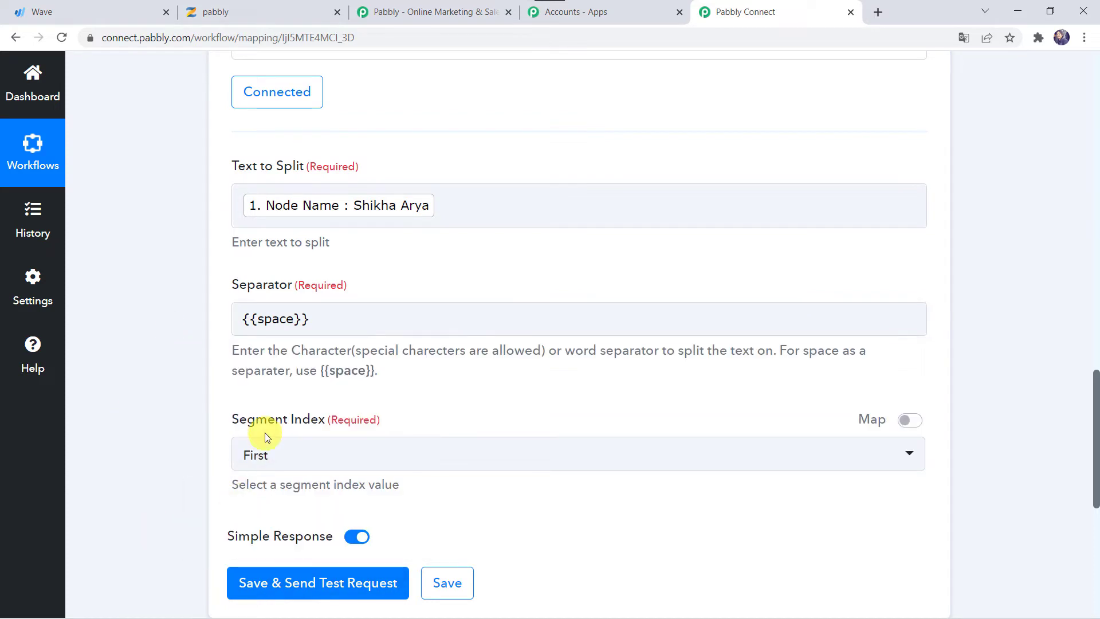
left_click(282, 453)
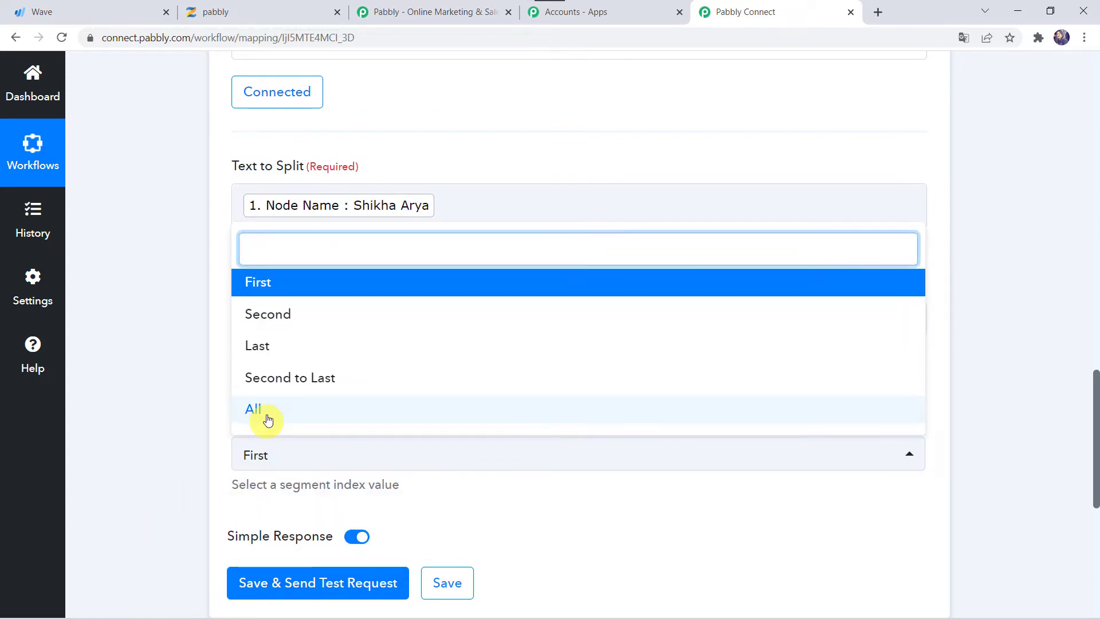
left_click(267, 417)
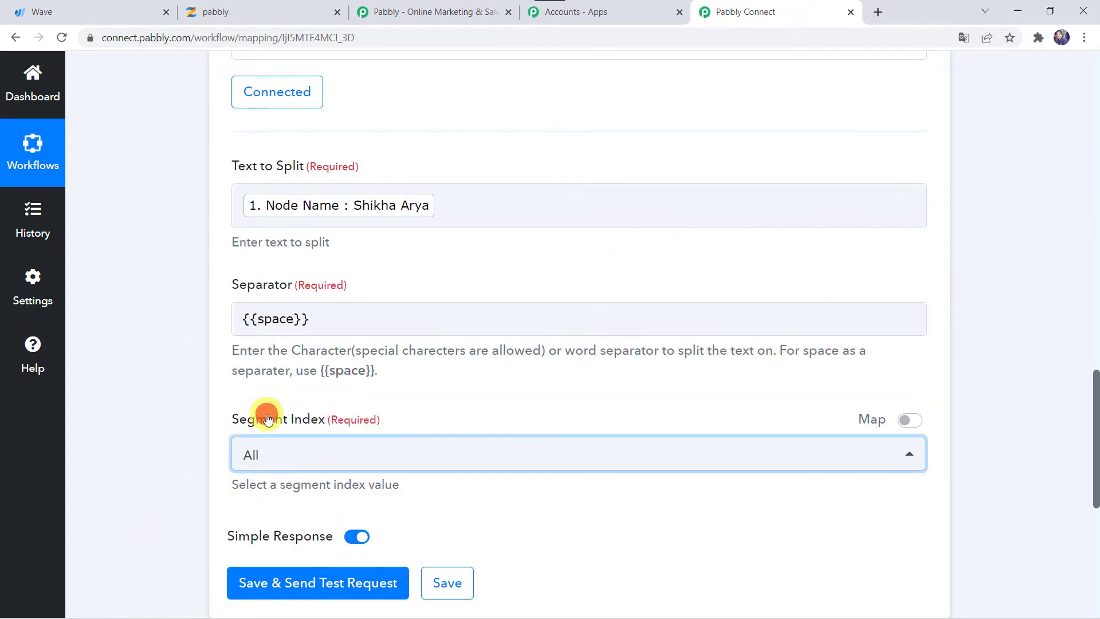
left_click(310, 584)
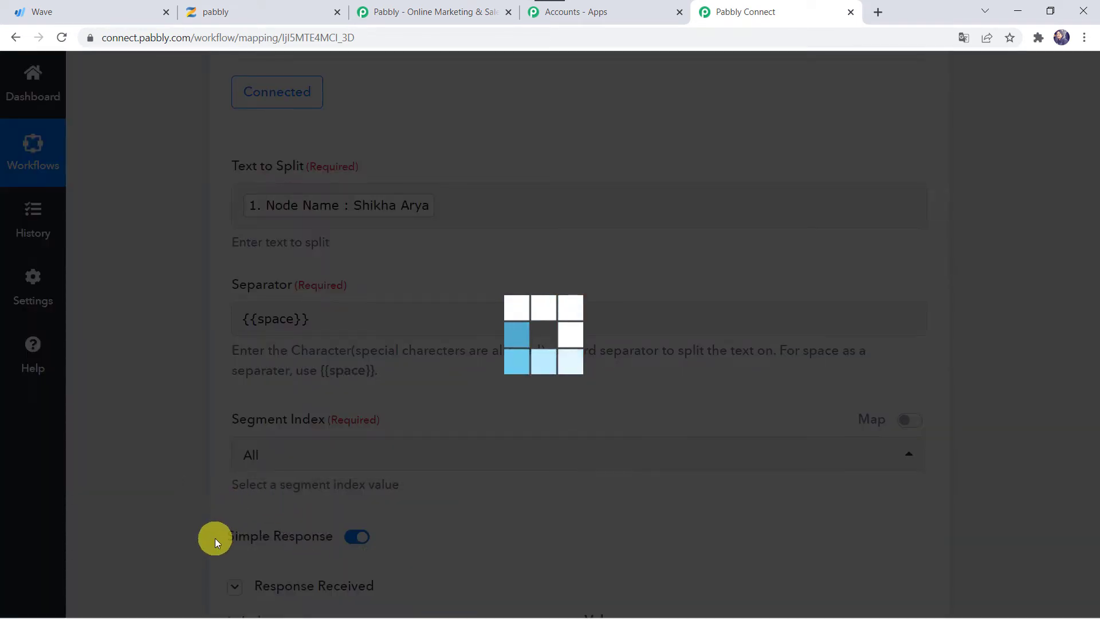
scroll(216, 542, "down", 5)
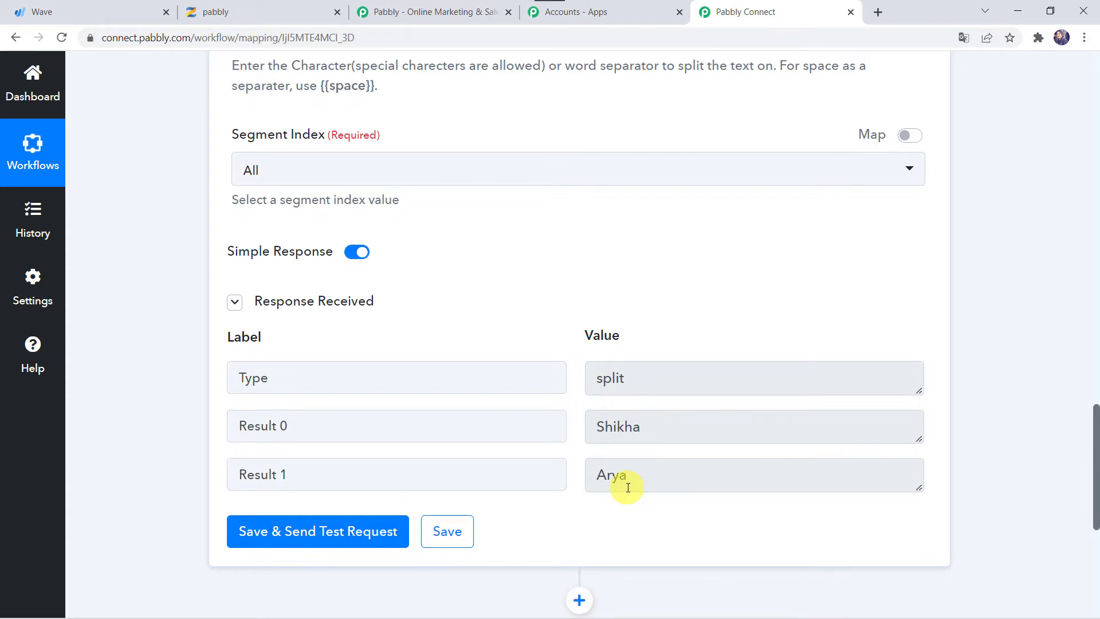
scroll(628, 488, "down", 4)
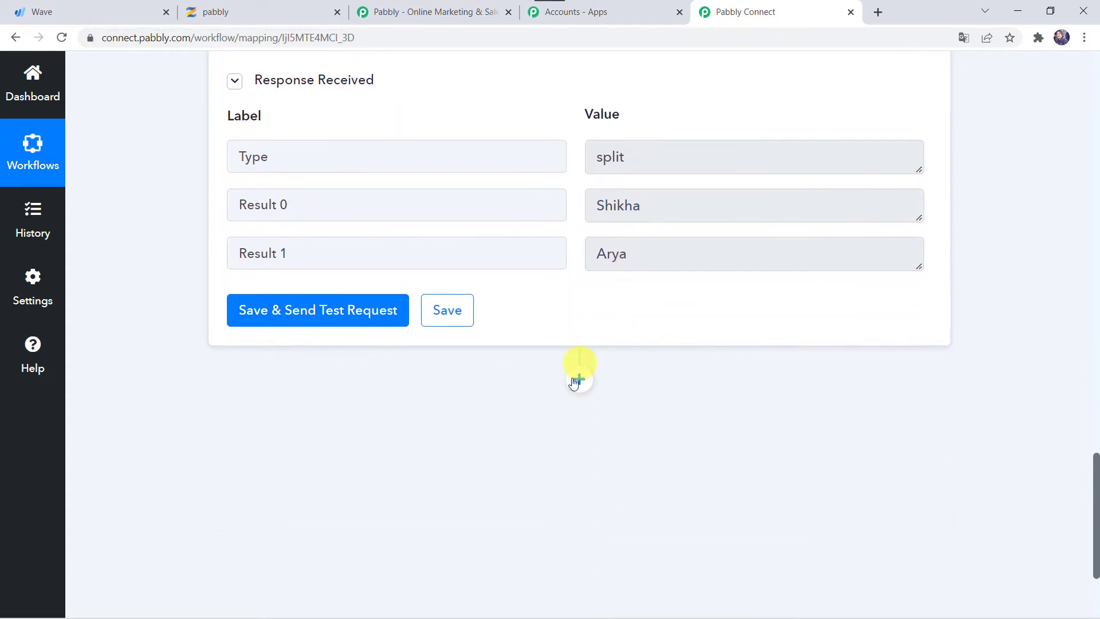
Add a Zenler 'Enroll User to a Course' action step and begin connecting a Zenler account
left_click(579, 379)
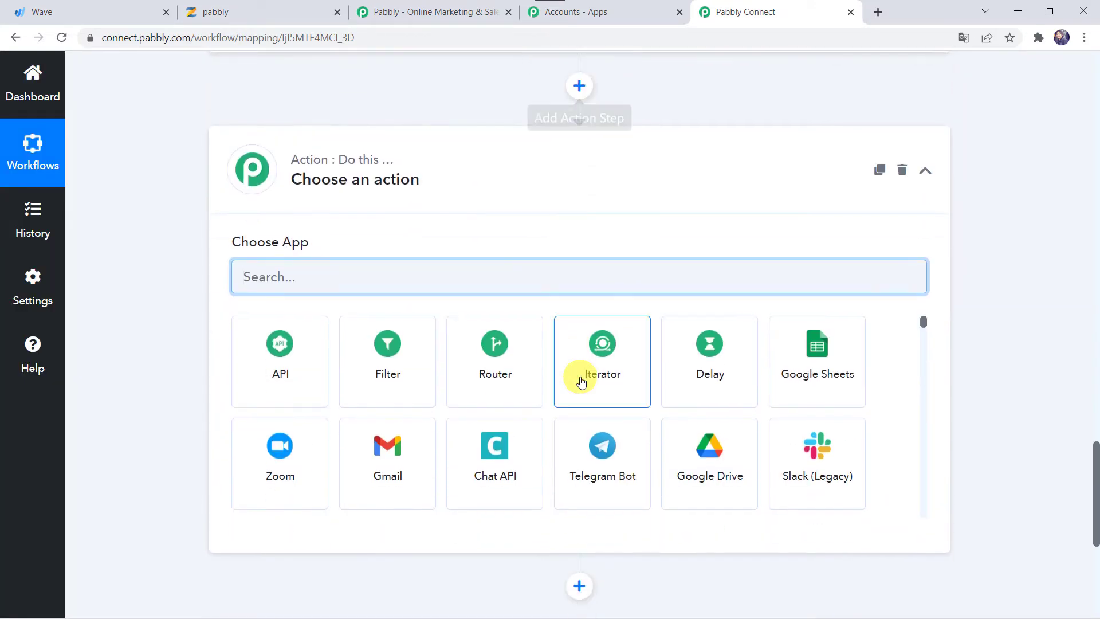
type("Zenler")
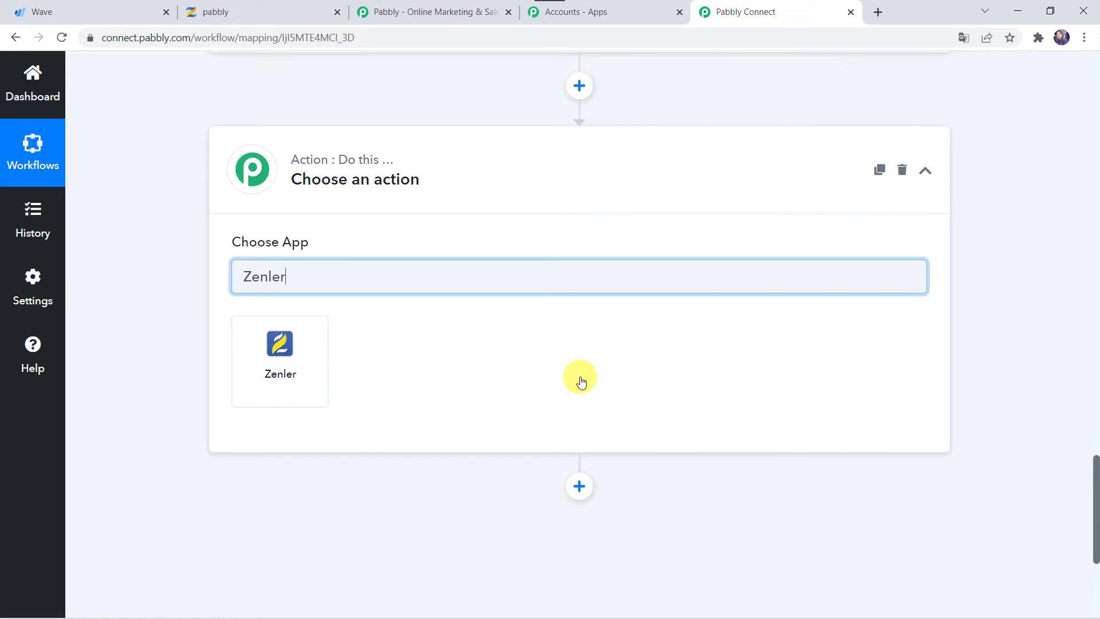
left_click(293, 375)
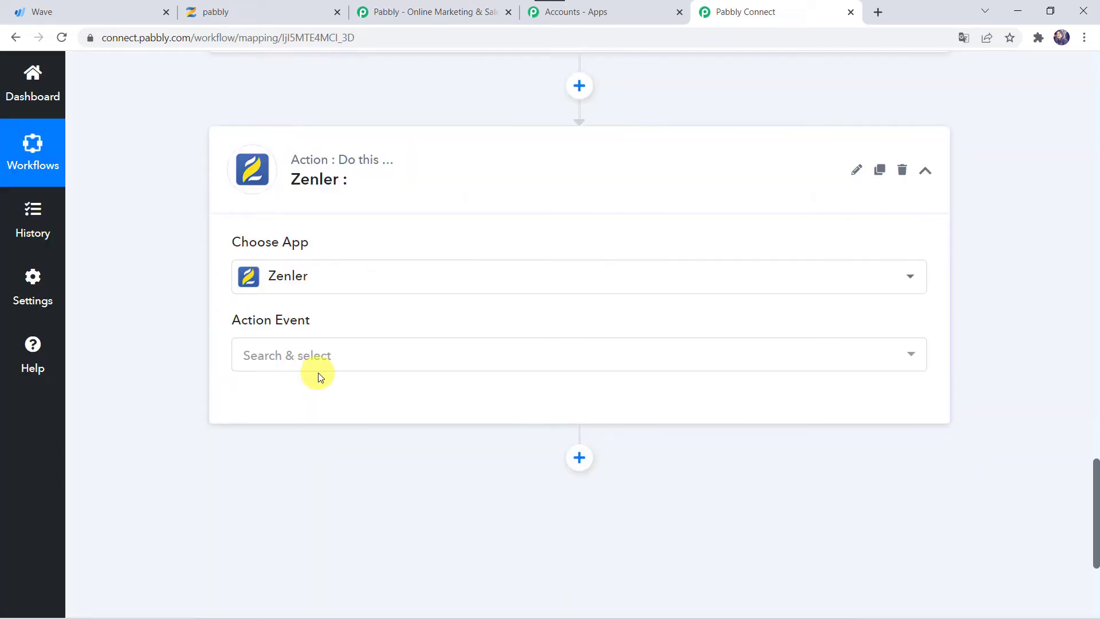
left_click(296, 360)
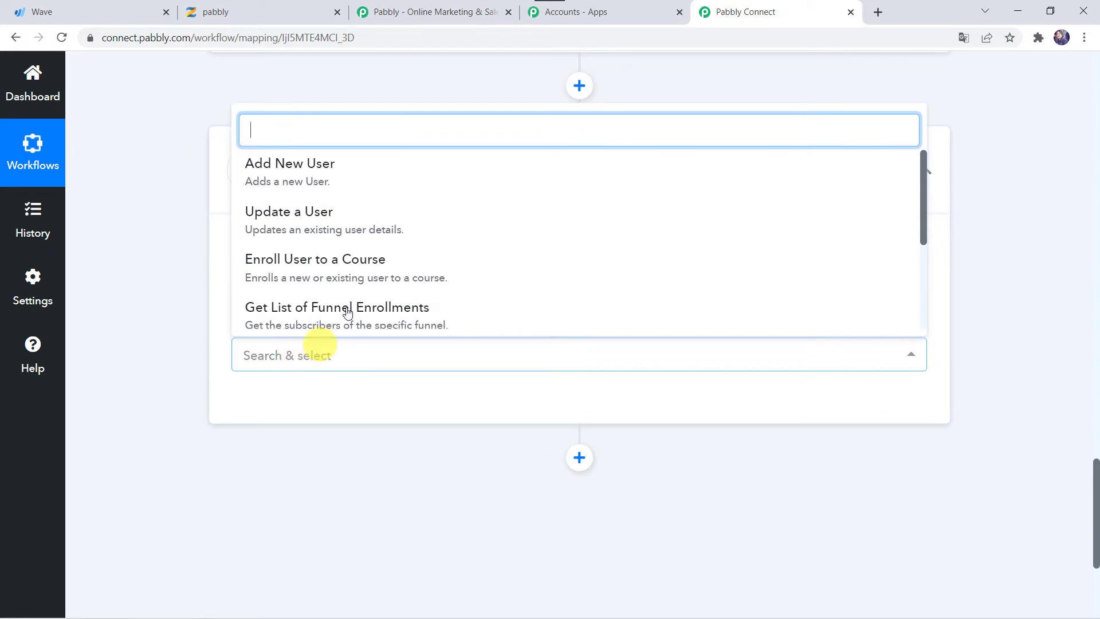
left_click(343, 261)
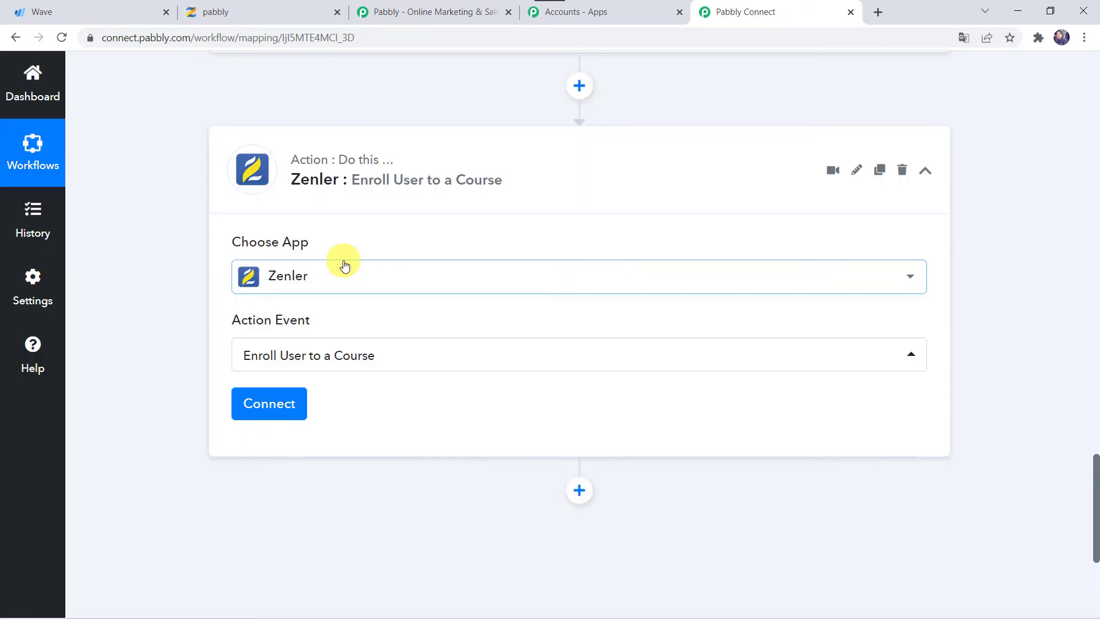
left_click(268, 408)
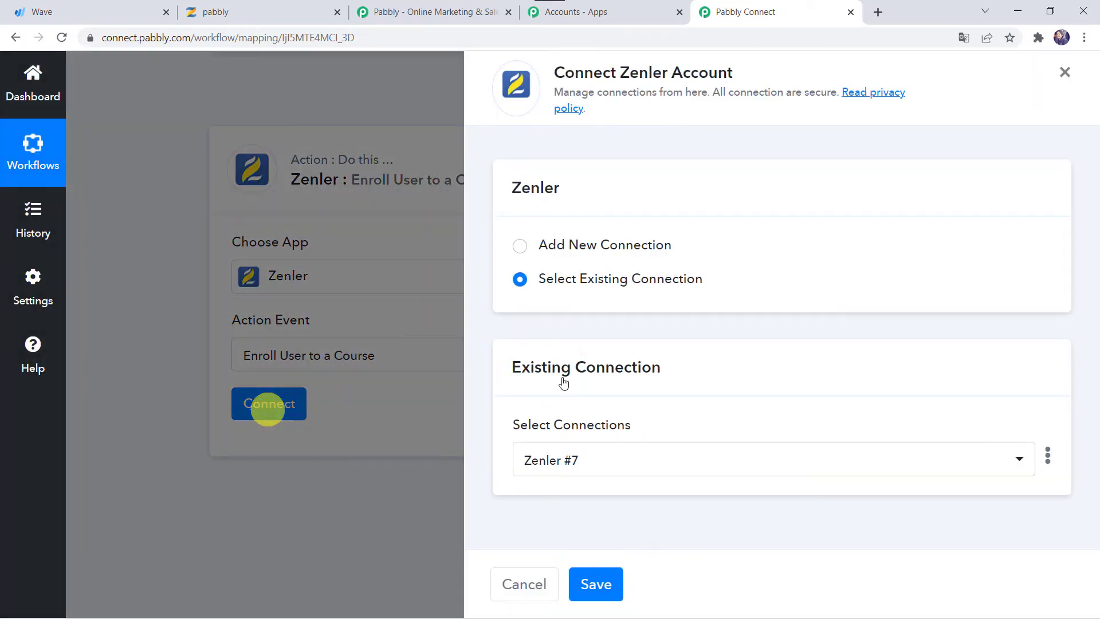
Choose Add New Connection for Zenler, then bring up the pabbly school's Zenler admin dashboard
left_click(593, 244)
scroll(593, 243, "down", 3)
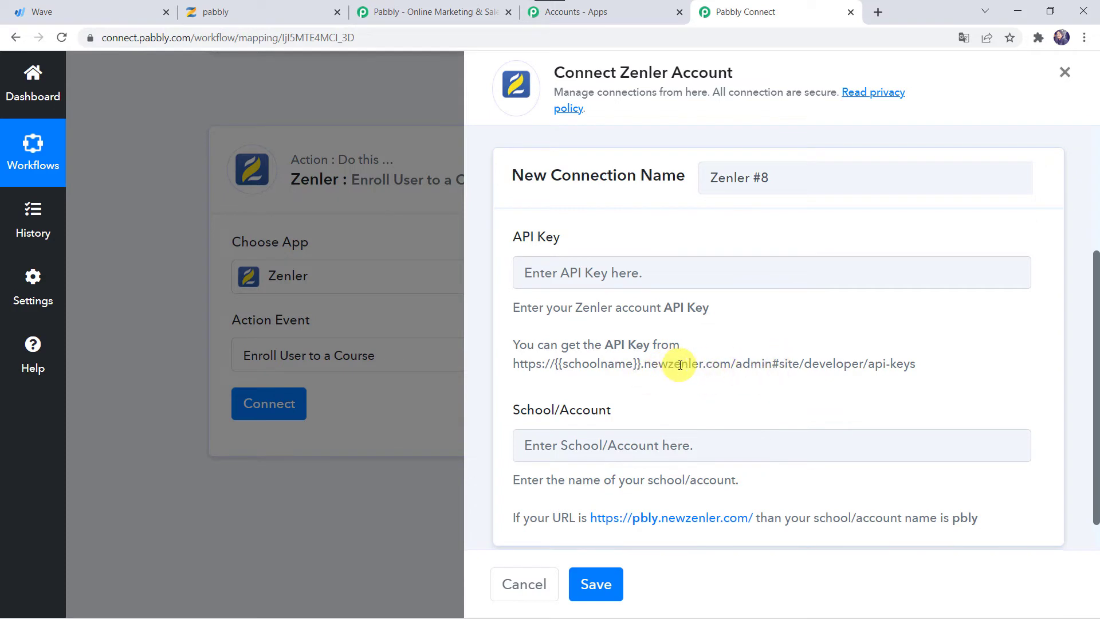
left_click(252, 8)
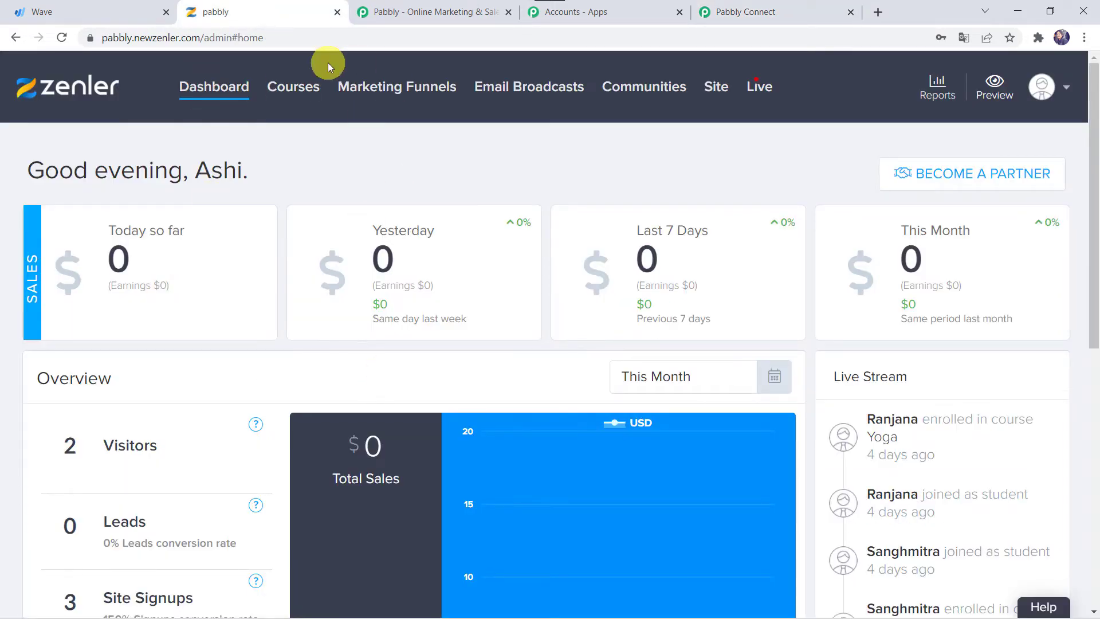
Copy the account API key from Zenler's Site > Developers > API Key page
left_click(717, 91)
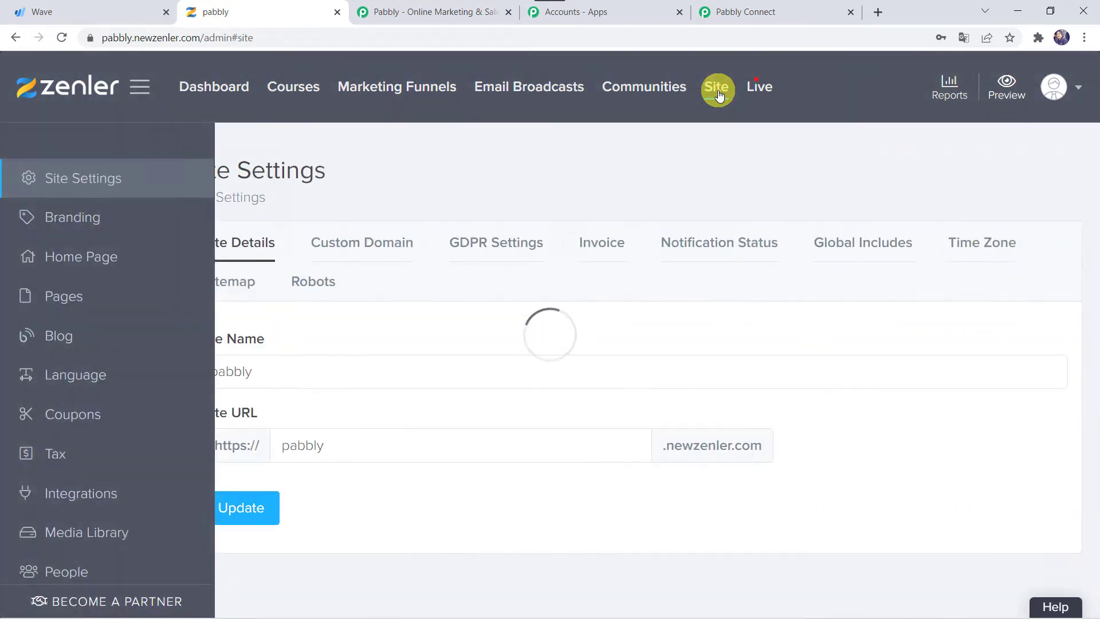
scroll(90, 485, "down", 8)
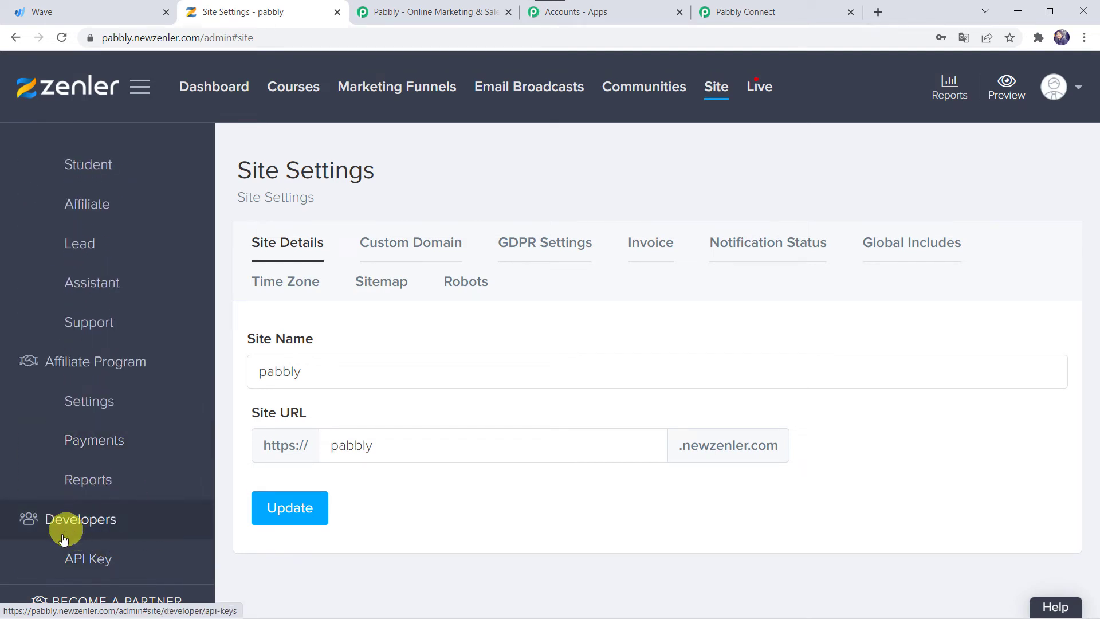
left_click(97, 565)
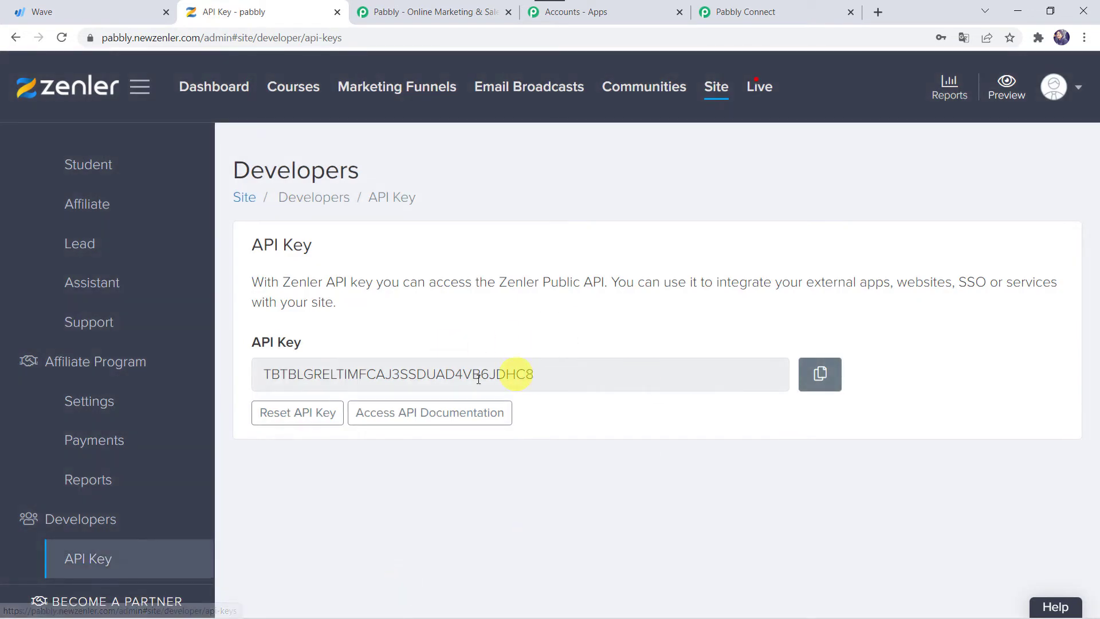
left_click(822, 374)
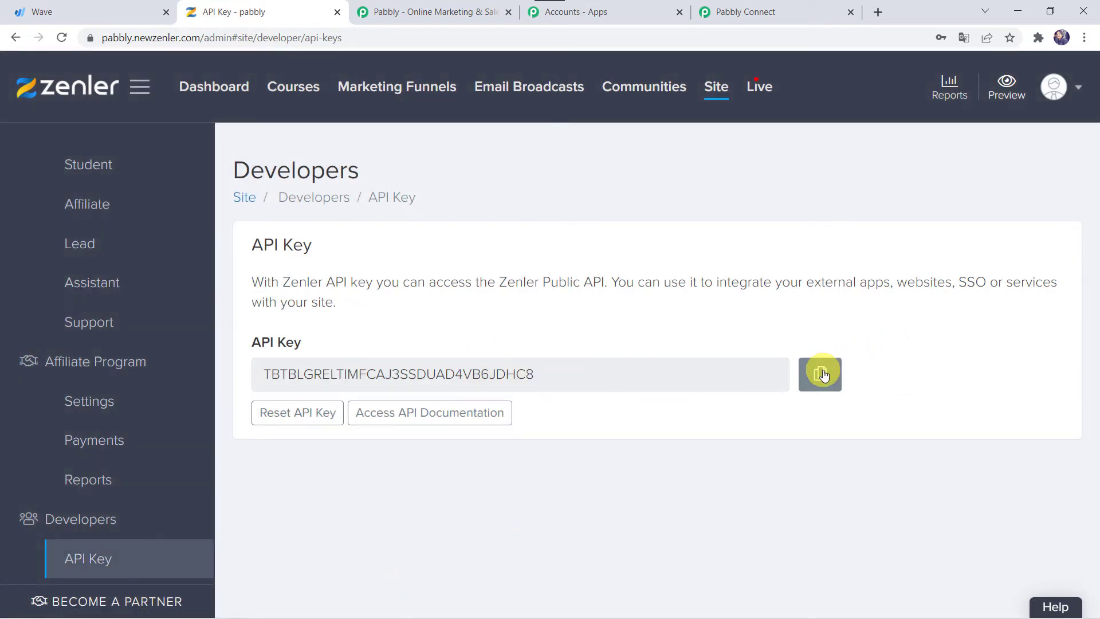
Paste the copied key into the Zenler connection's API Key field in Pabbly Connect
left_click(788, 8)
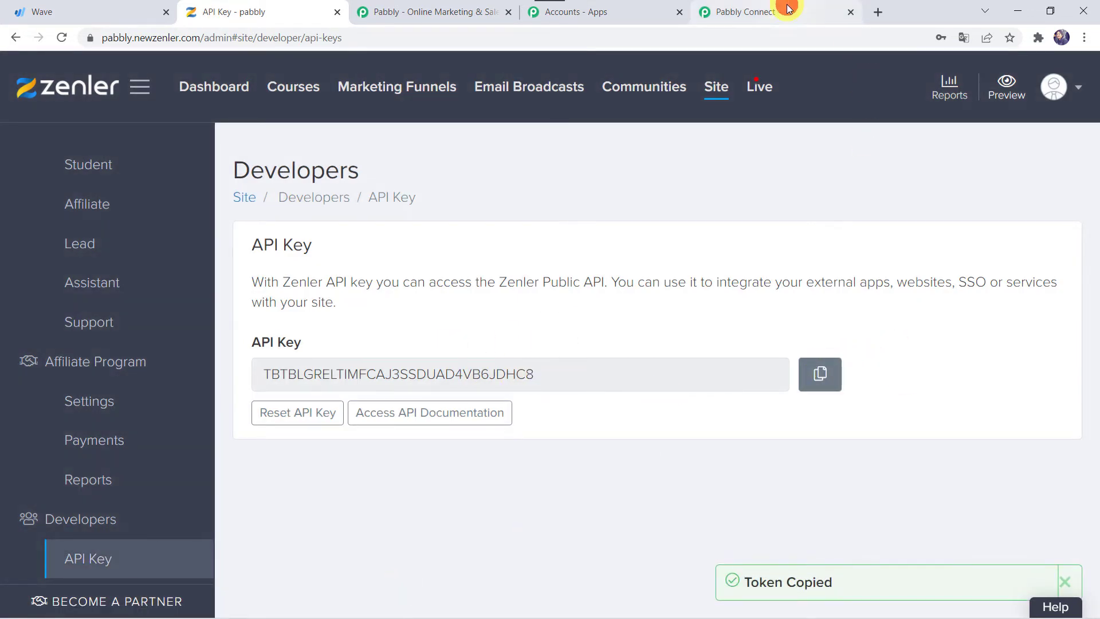
left_click(572, 272)
right_click(572, 273)
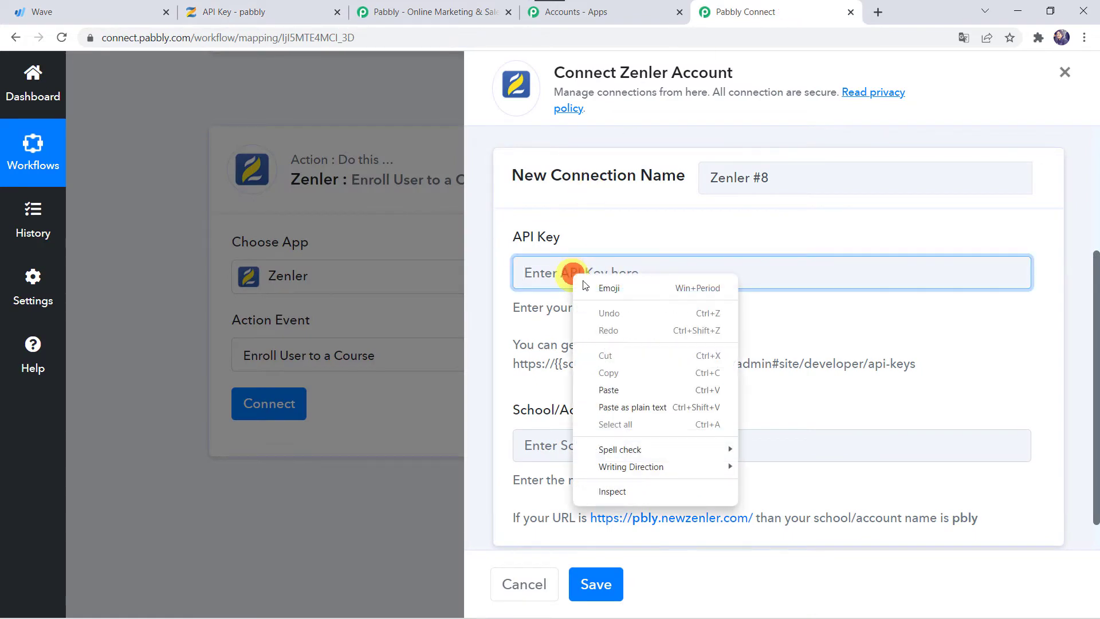
left_click(623, 389)
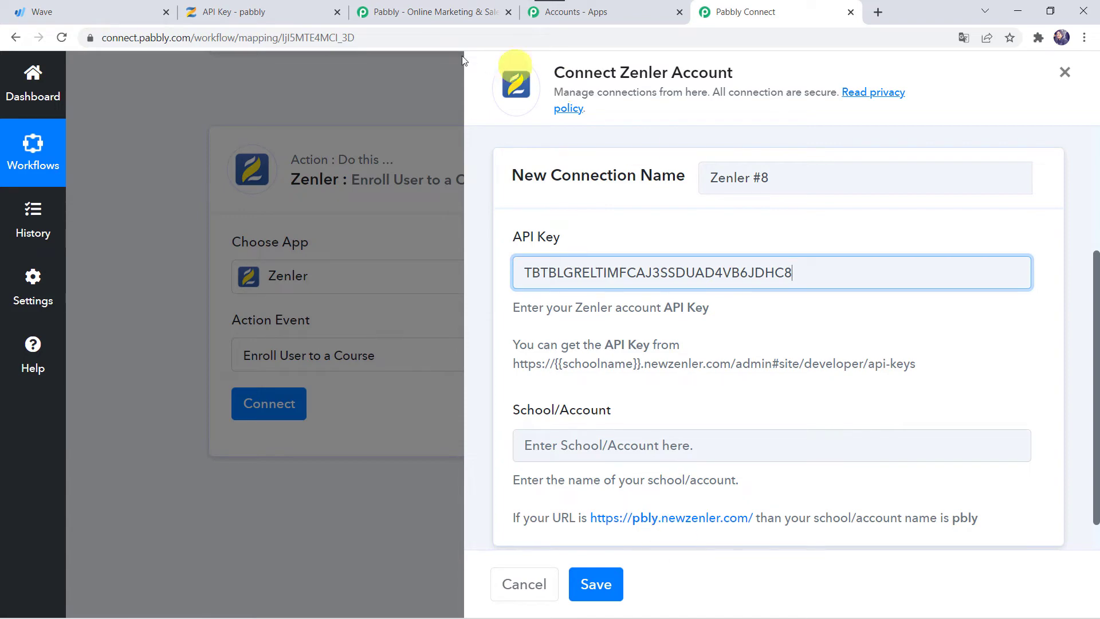
left_click(218, 12)
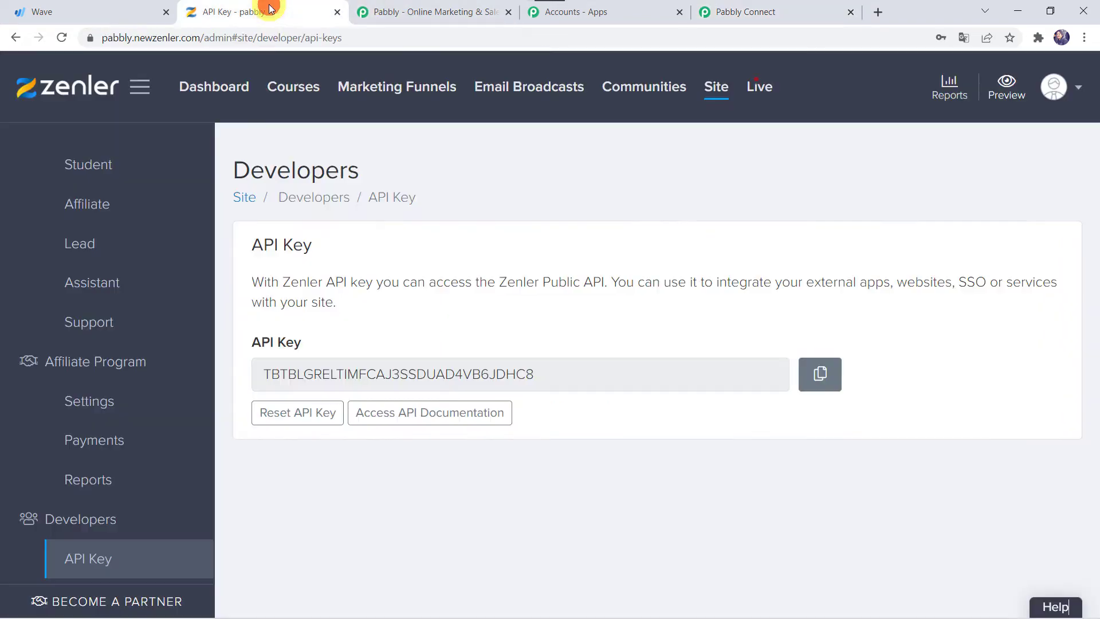
Read the school name from Zenler's URL, enter 'pabbly' as School/Account, and save the connection
left_click(218, 41)
left_click(119, 38)
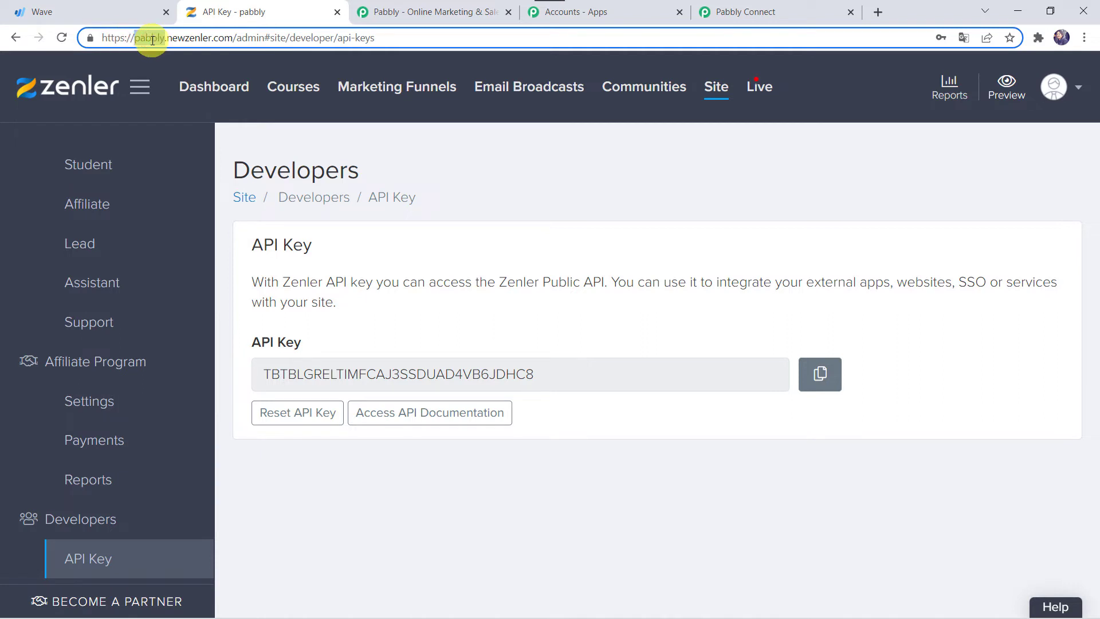
left_click(741, 12)
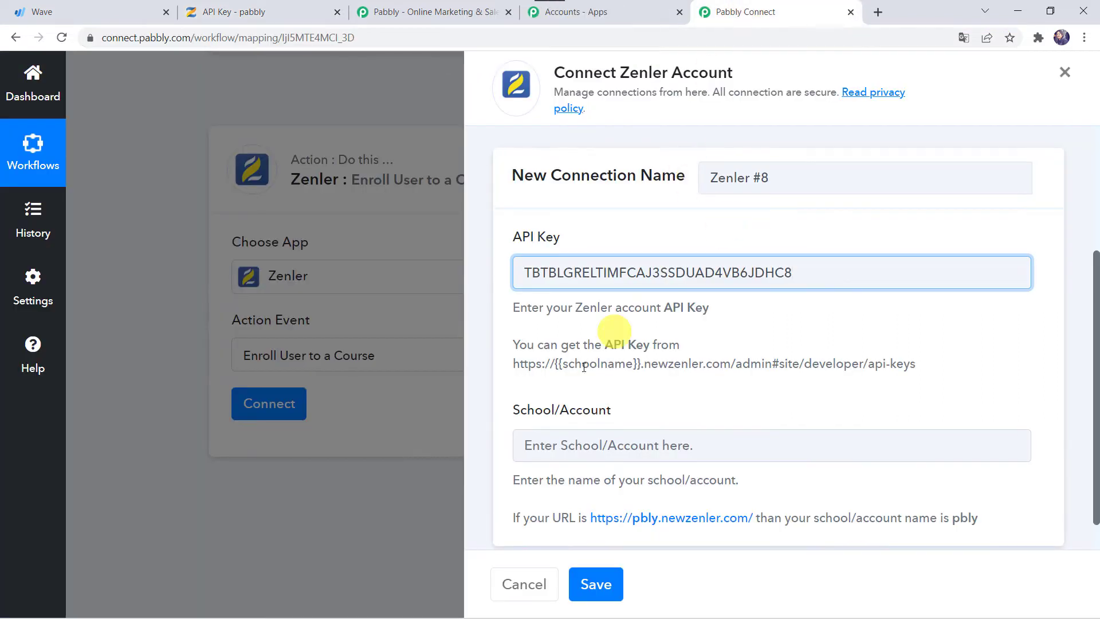
left_click(552, 446)
type("pabbly")
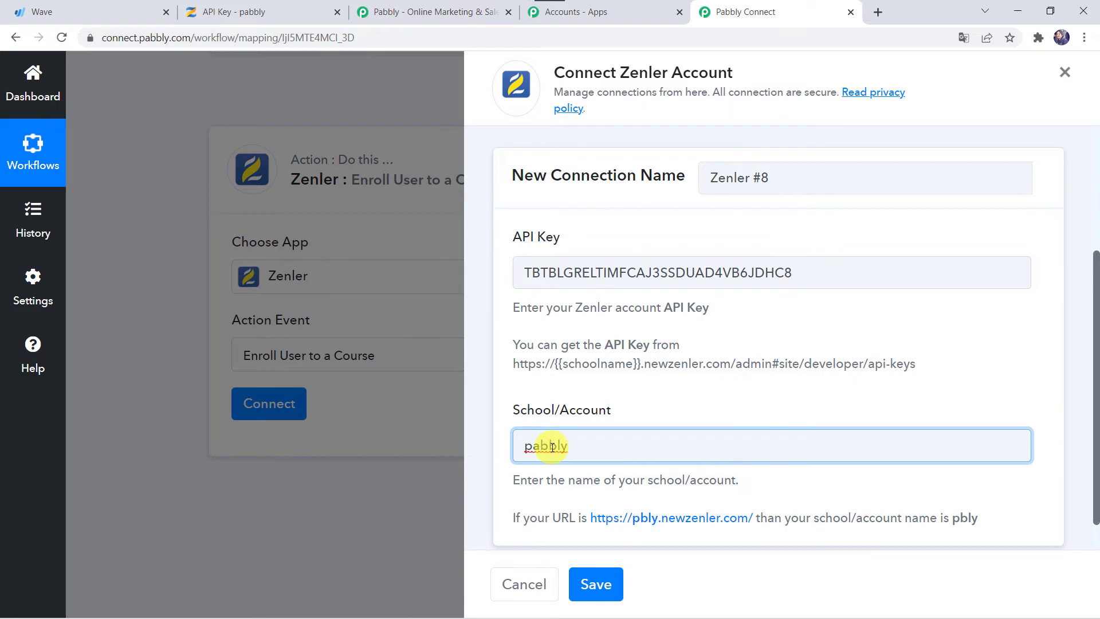
left_click(594, 586)
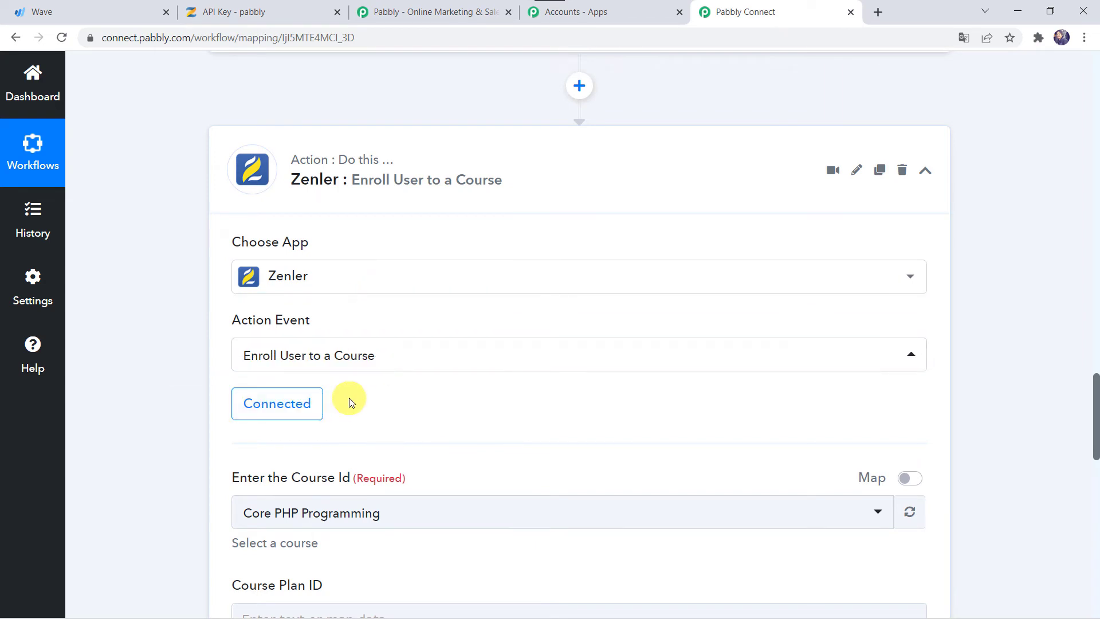
Pick Yoga in the Enter the Course Id dropdown, replacing Core PHP Programming
scroll(348, 398, "down", 3)
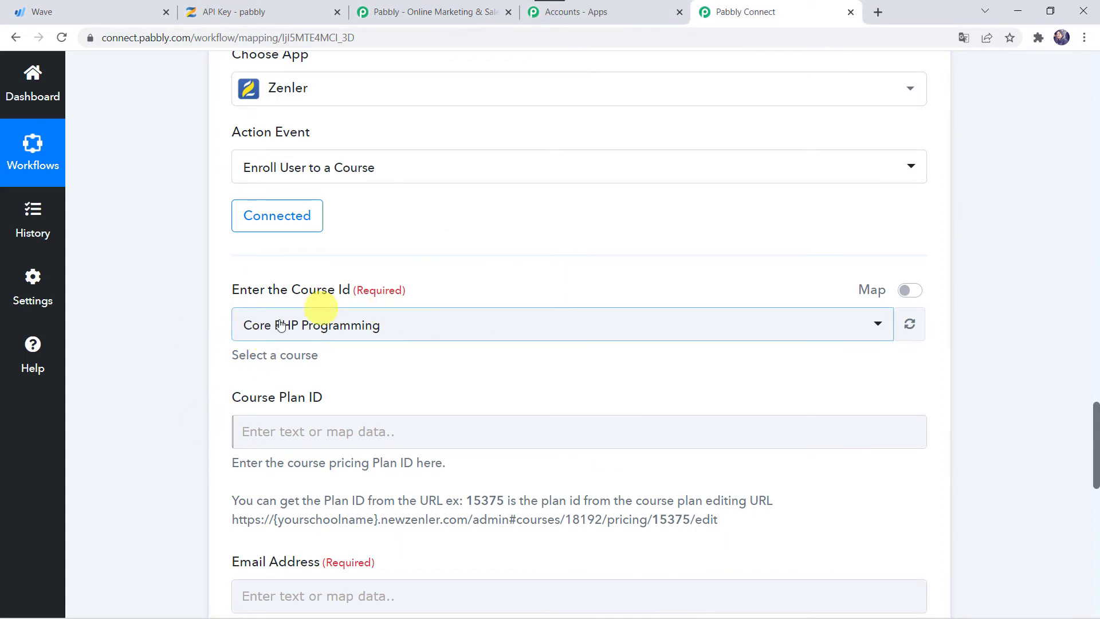
left_click(338, 329)
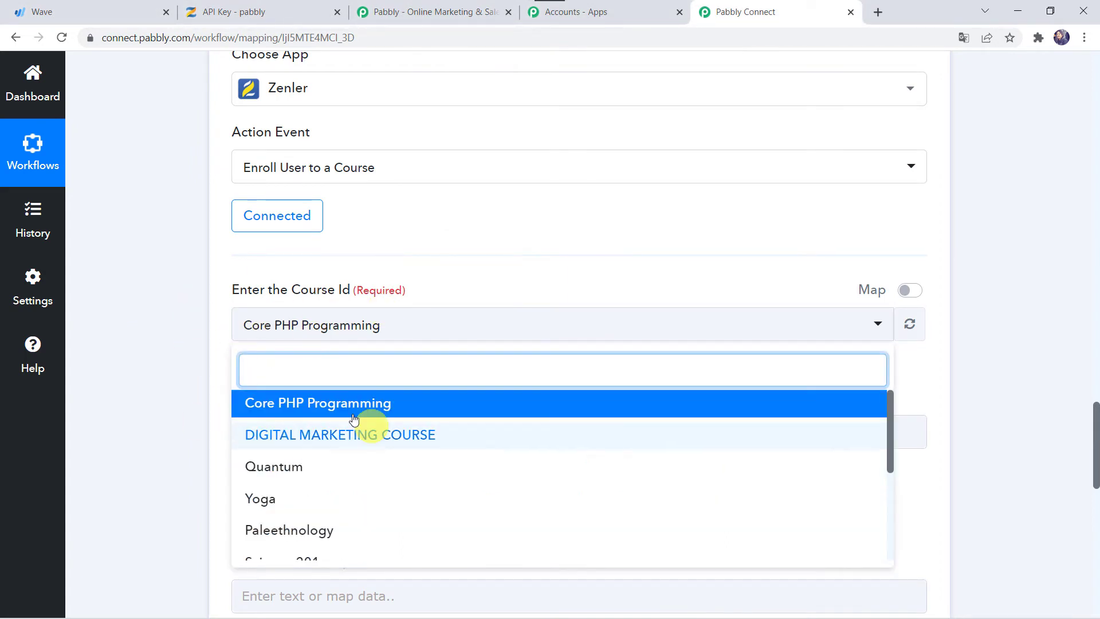
scroll(324, 477, "down", 2)
scroll(324, 477, "down", 2)
scroll(319, 475, "up", 5)
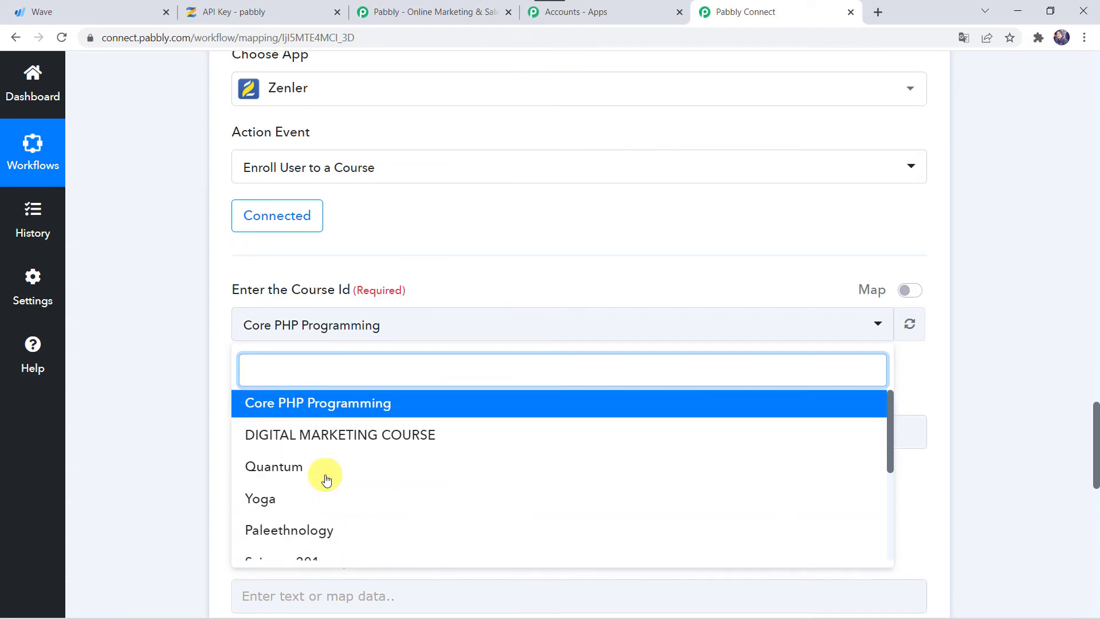
left_click(276, 501)
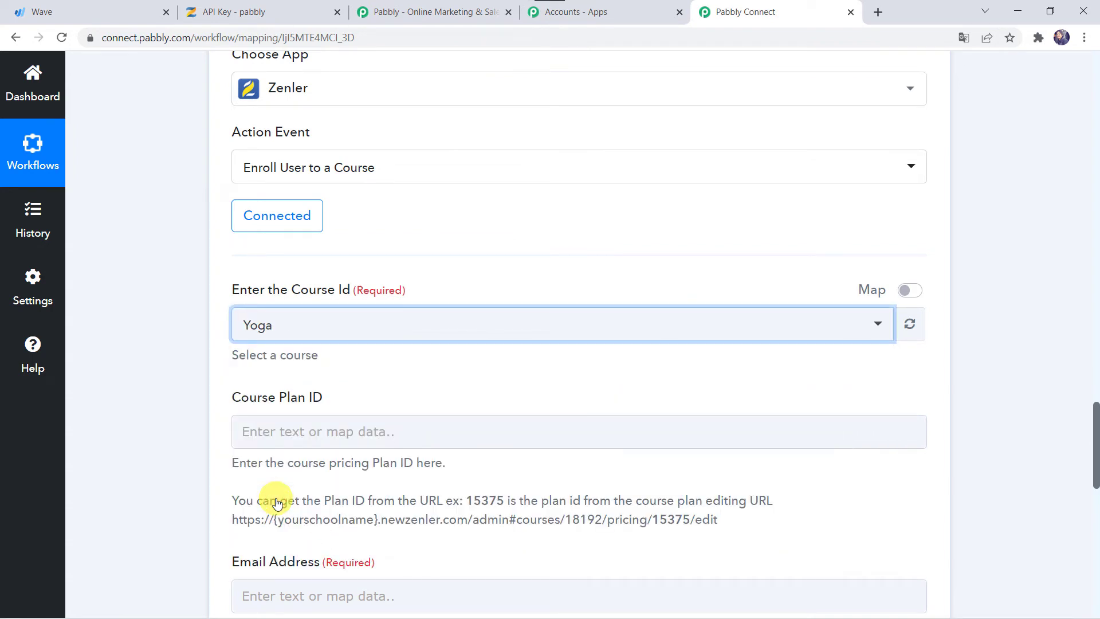
left_click(169, 367)
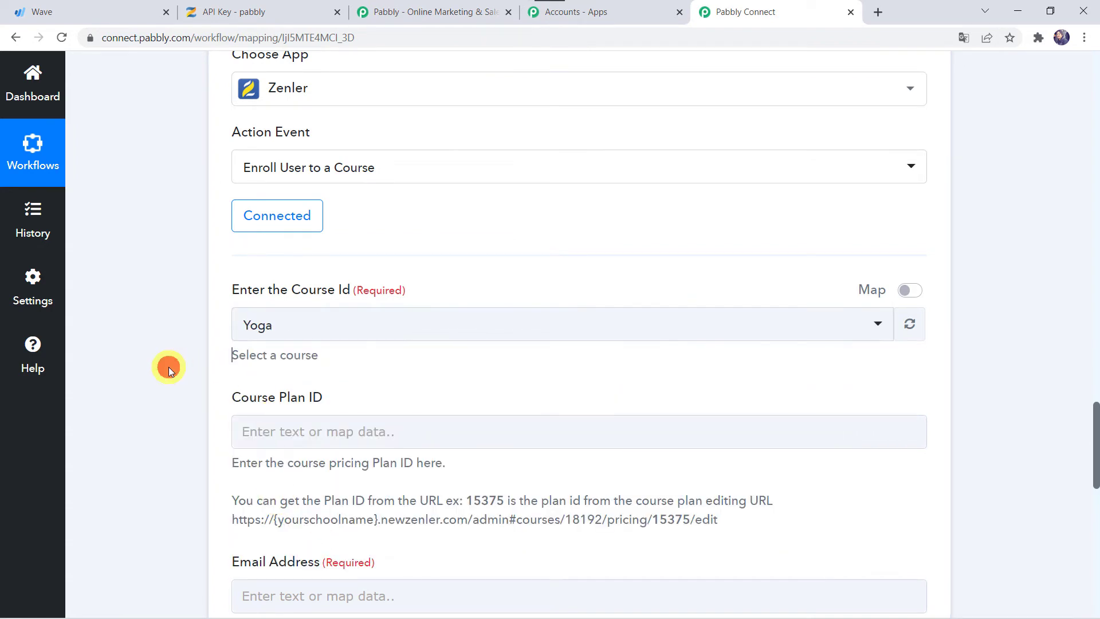
Open the Yoga course from Zenler's course list and check Pabbly's example plan ID help text
left_click(266, 18)
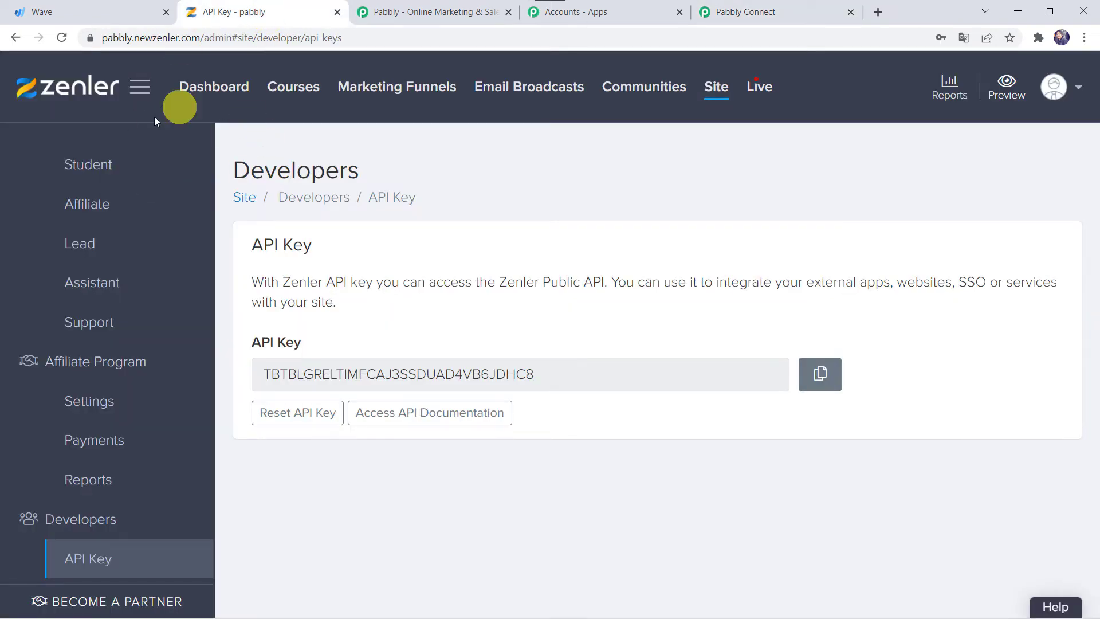
left_click(307, 90)
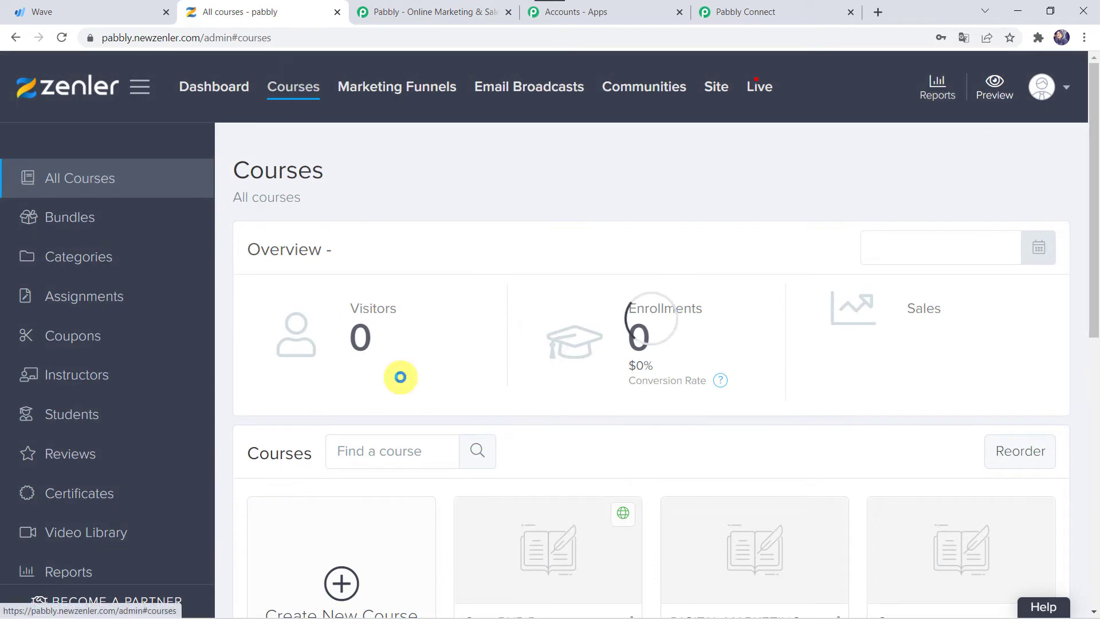
scroll(399, 375, "down", 6)
left_click(360, 433)
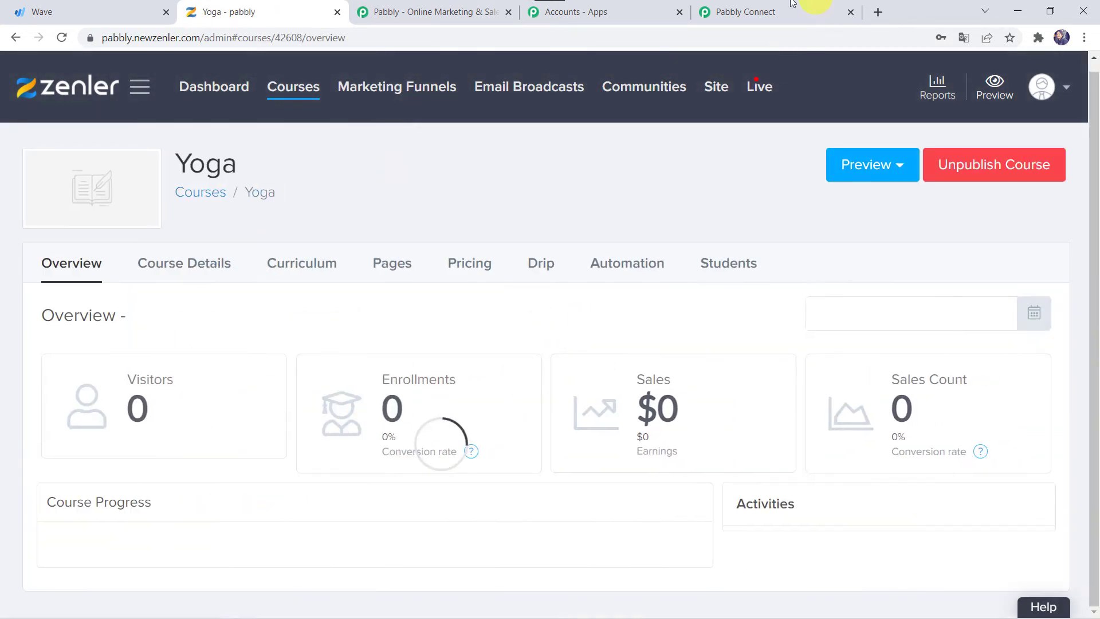
left_click(754, 11)
scroll(214, 389, "down", 1)
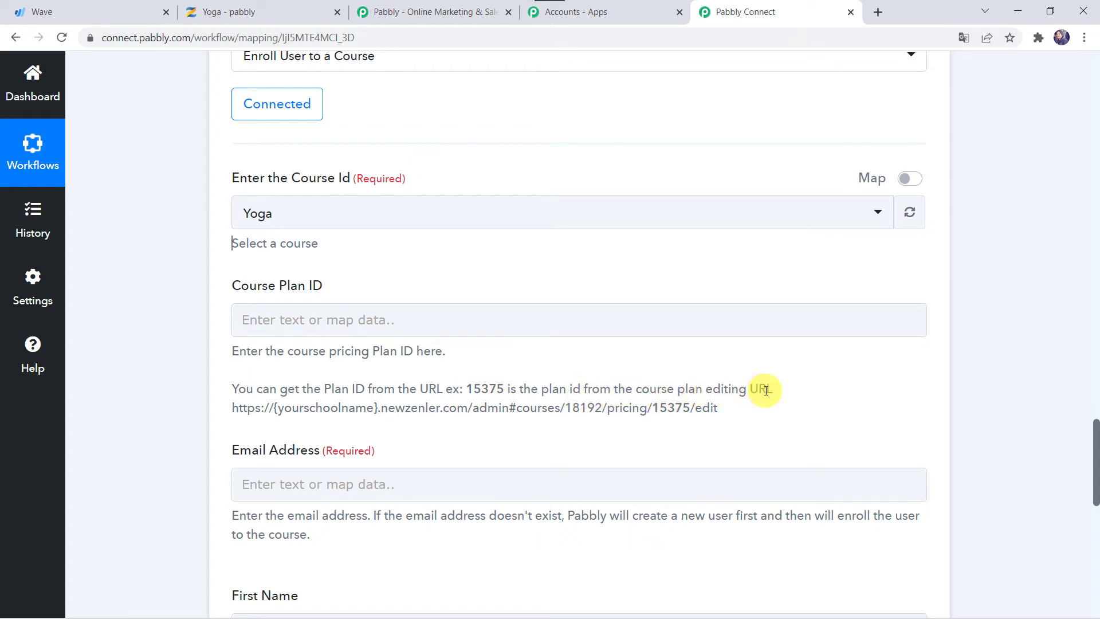
double_click(669, 407)
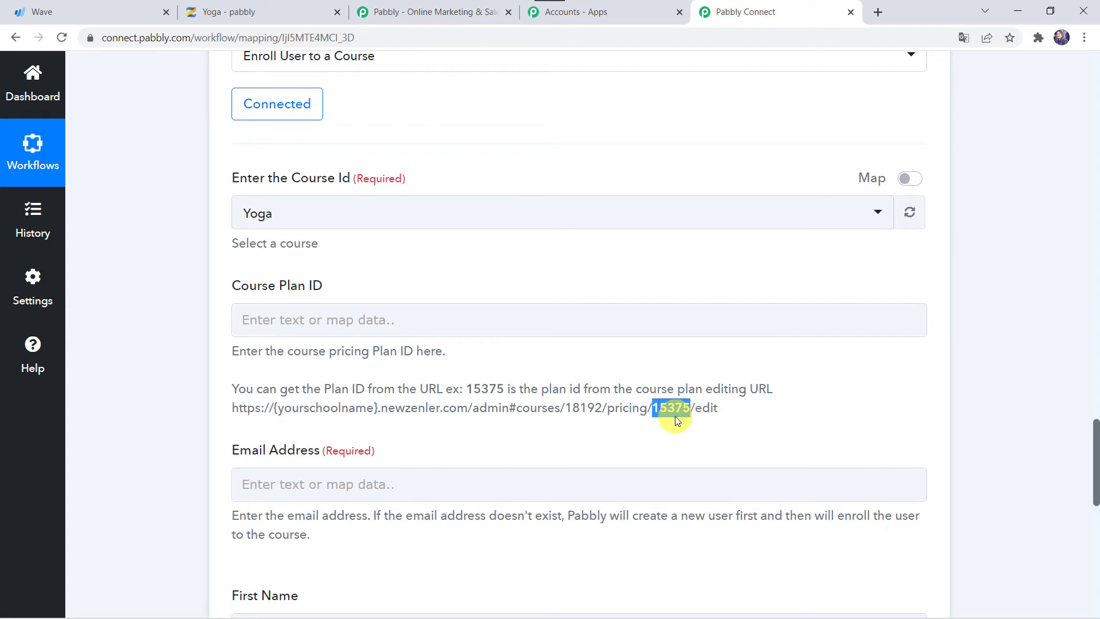
Open the Yoga course's 1500 Plan pricing page and copy its ID 34930 from the address
left_click(270, 6)
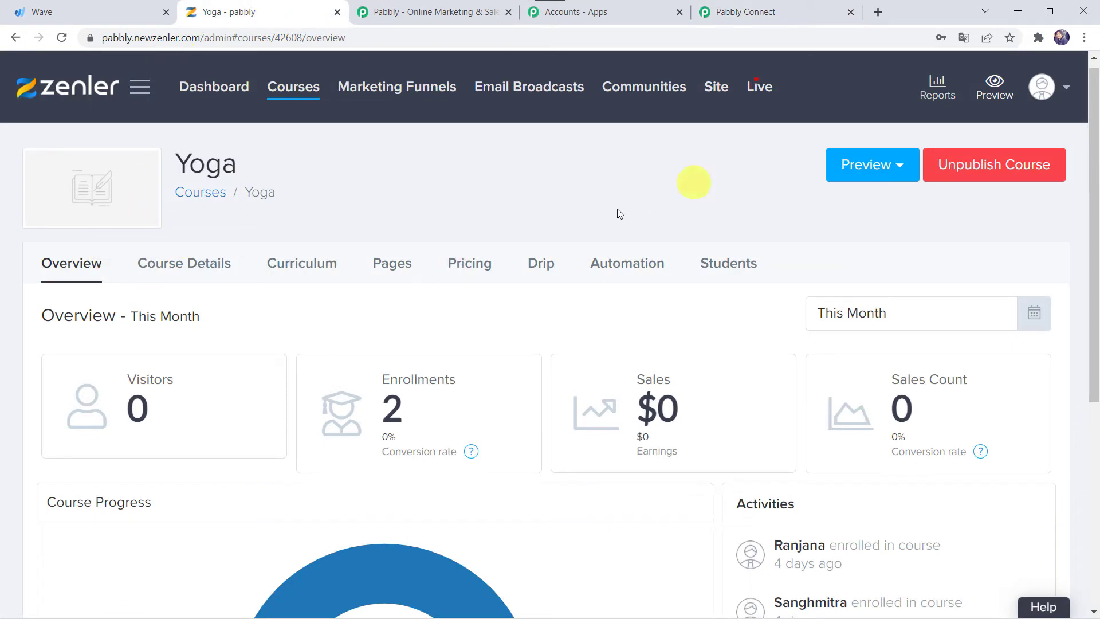
left_click(481, 263)
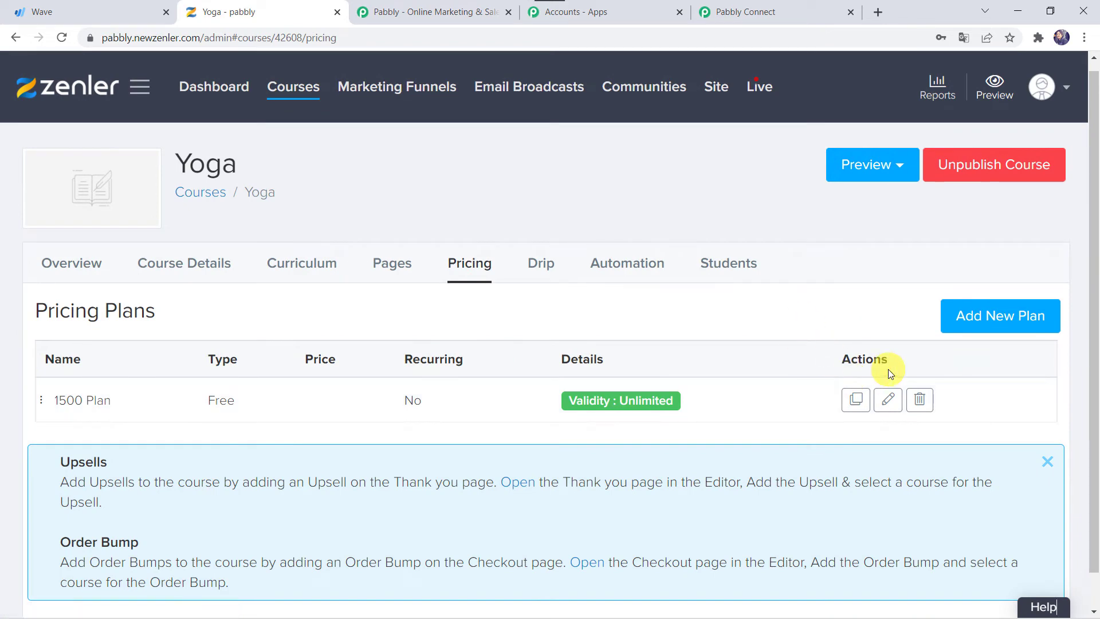
left_click(895, 399)
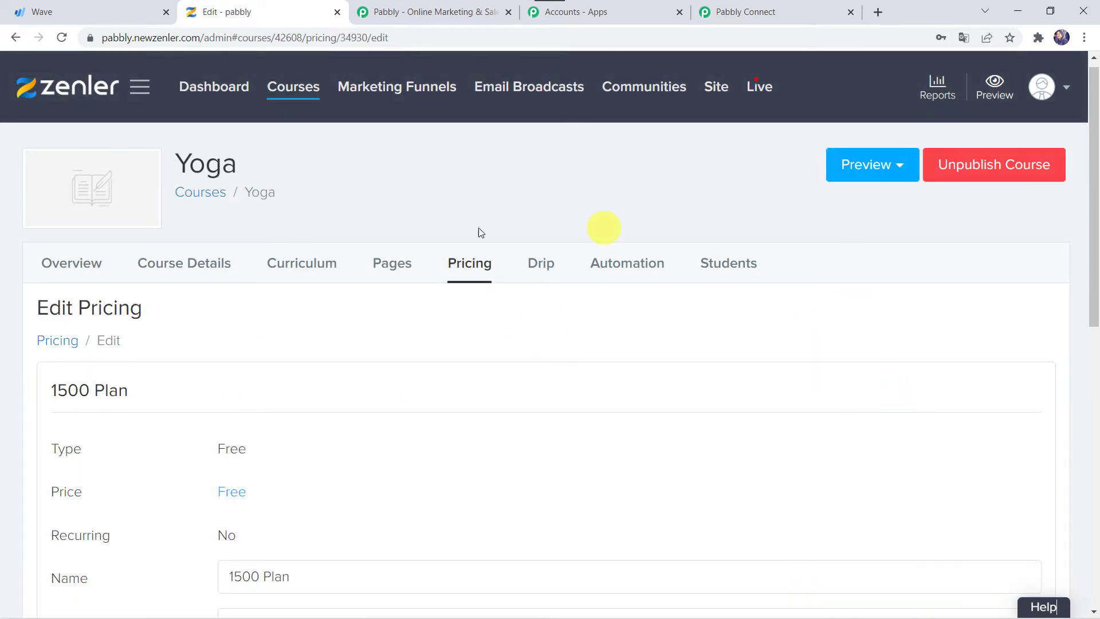
left_click(355, 37)
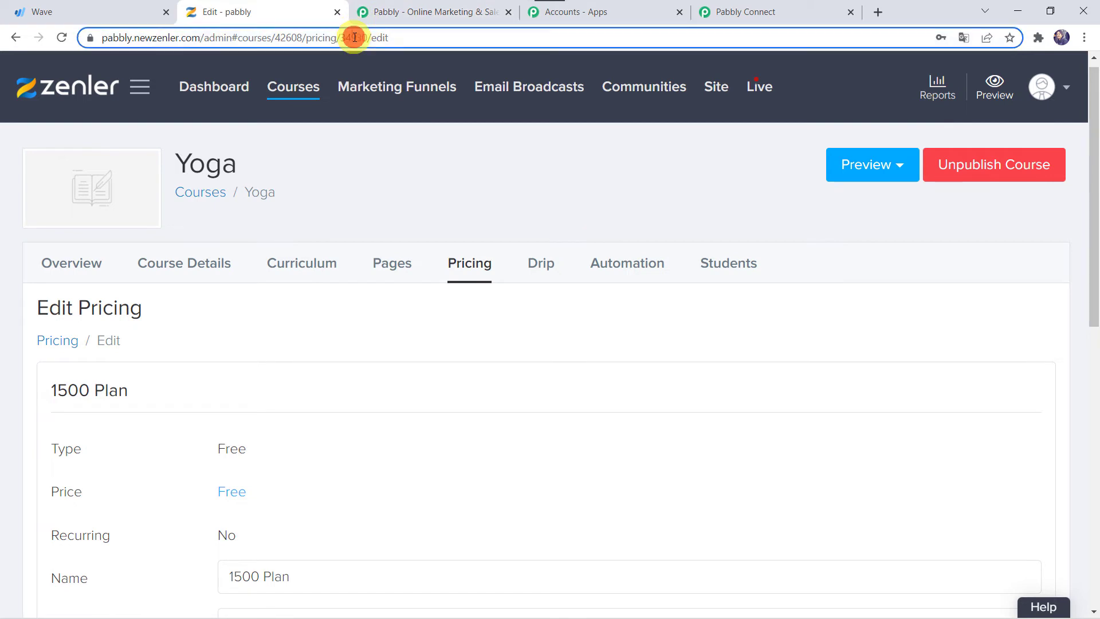
left_click(352, 37)
double_click(353, 37)
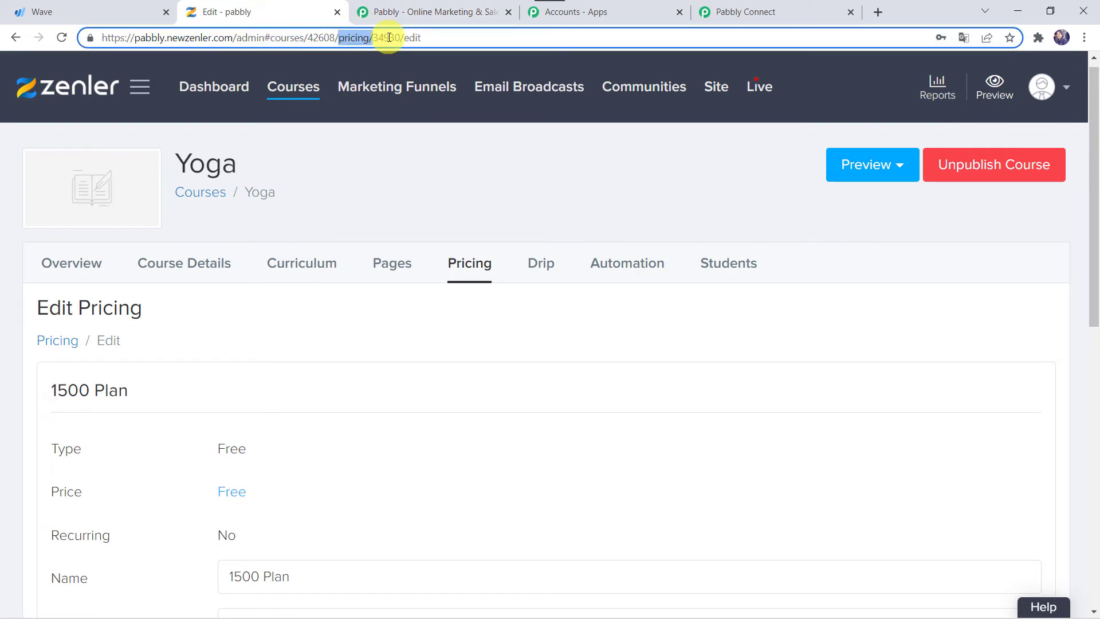
left_click(389, 38)
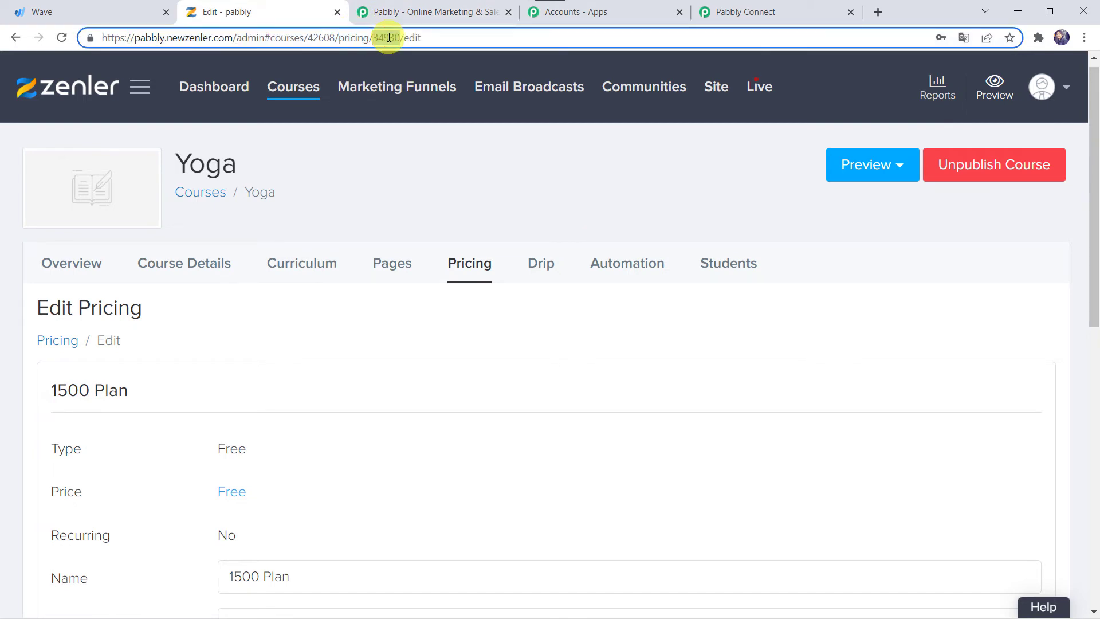
left_click(791, 11)
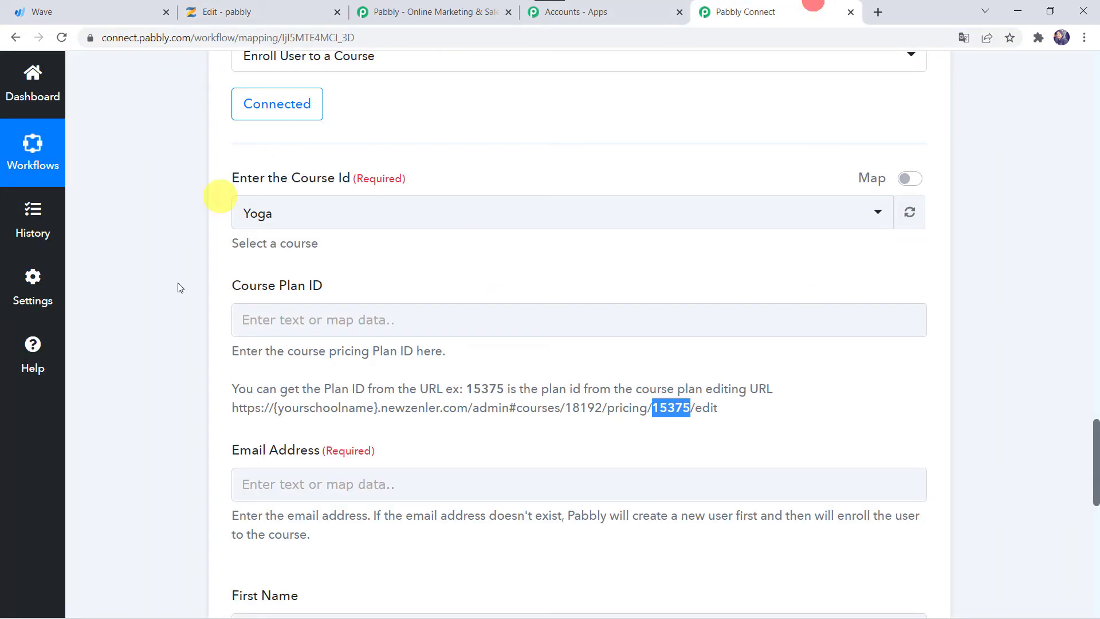
Paste 34930 into the Zenler step's Course Plan ID field
left_click(289, 331)
right_click(288, 324)
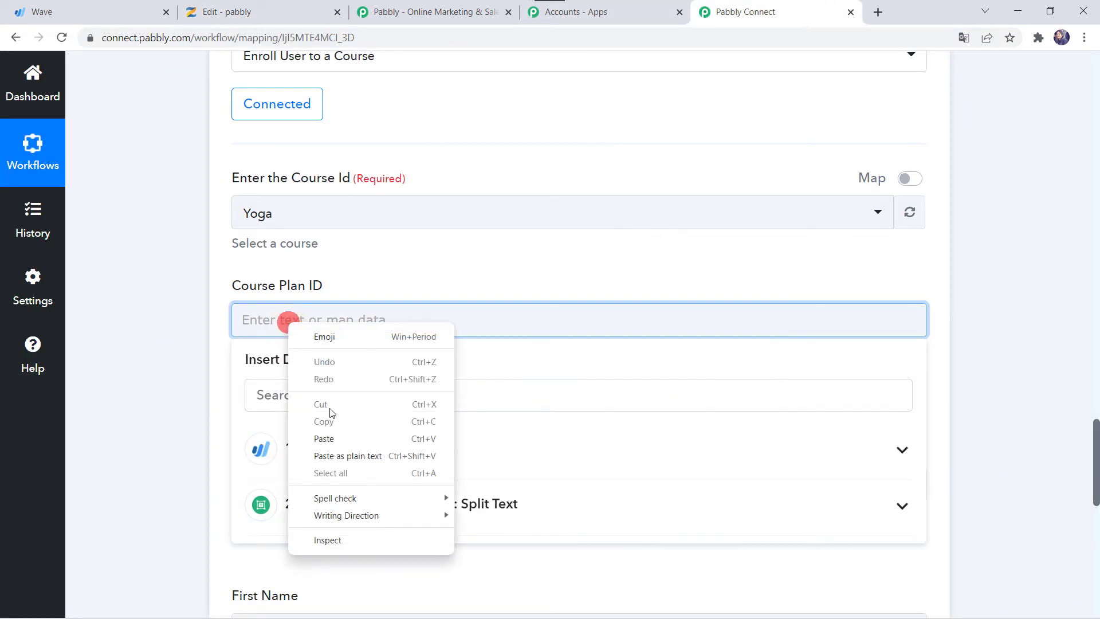
left_click(323, 439)
left_click(180, 367)
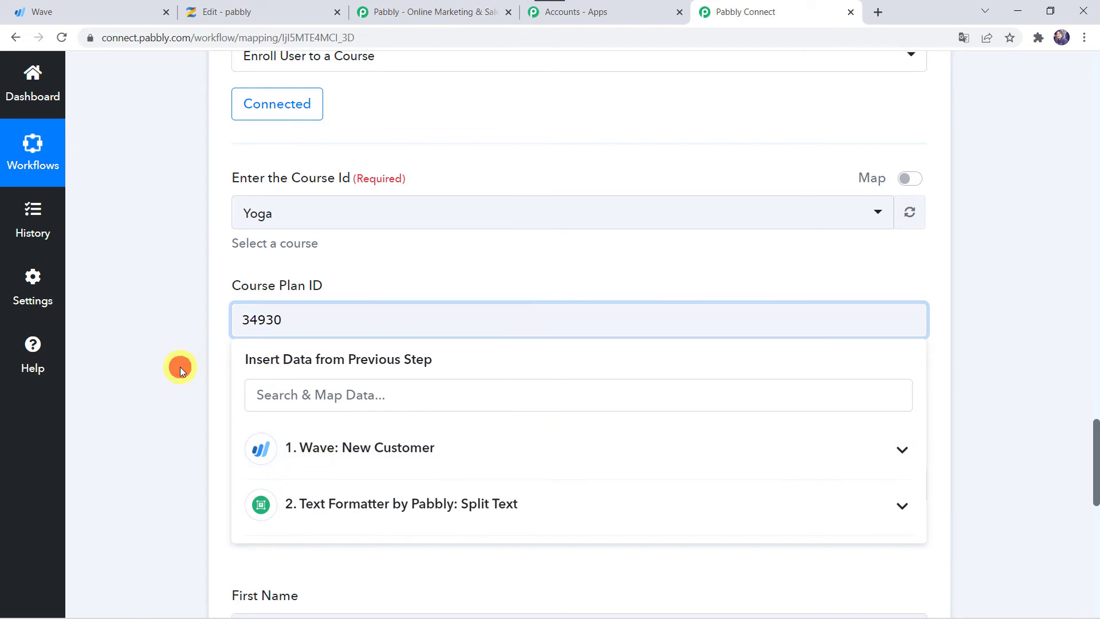
Scroll through the workflow to review the earlier steps
scroll(180, 367, "down", 3)
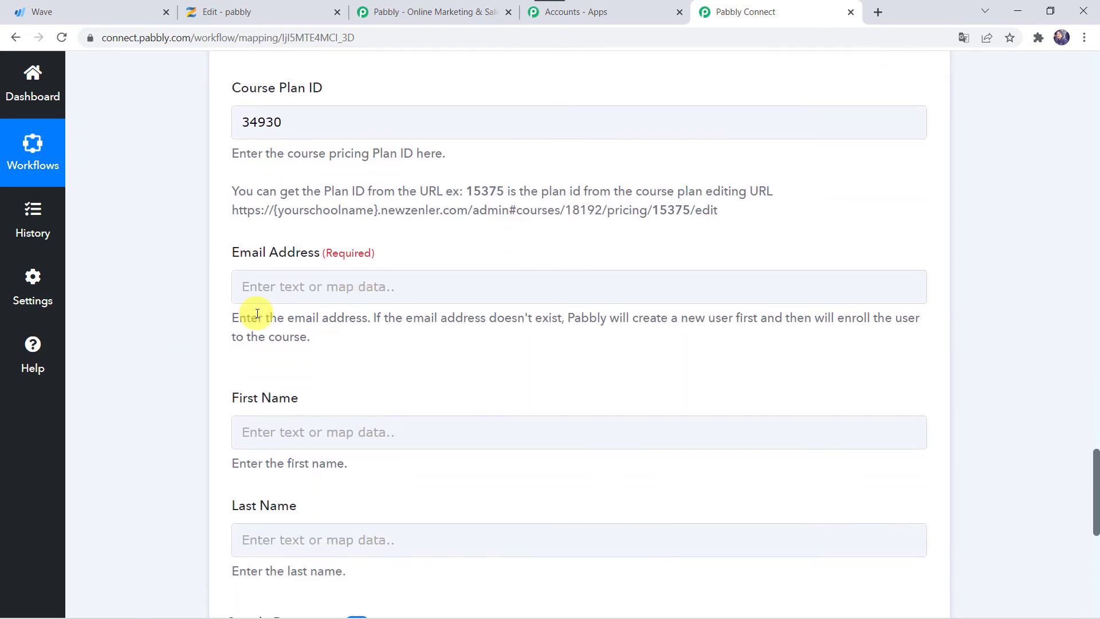
scroll(170, 261, "up", 20)
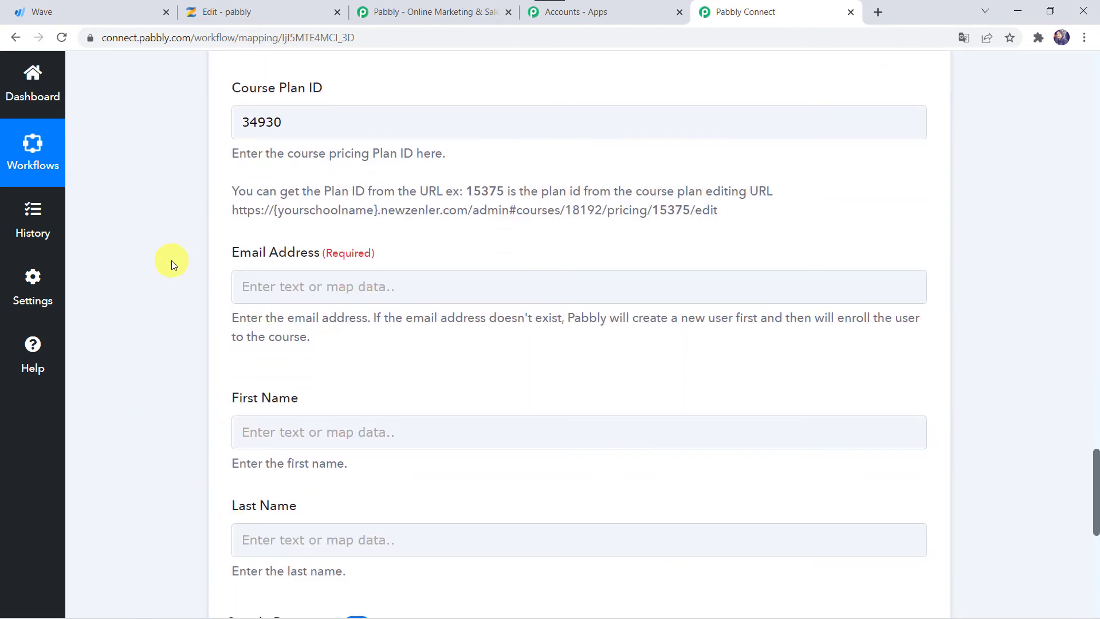
scroll(171, 260, "up", 10)
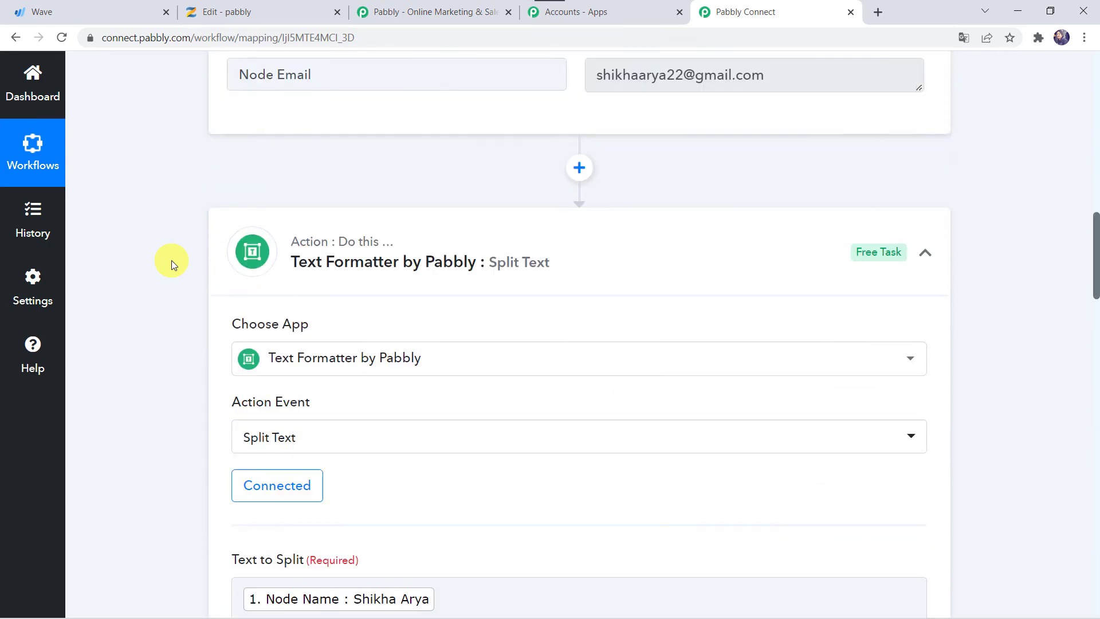
left_click(171, 260)
scroll(170, 260, "down", 4)
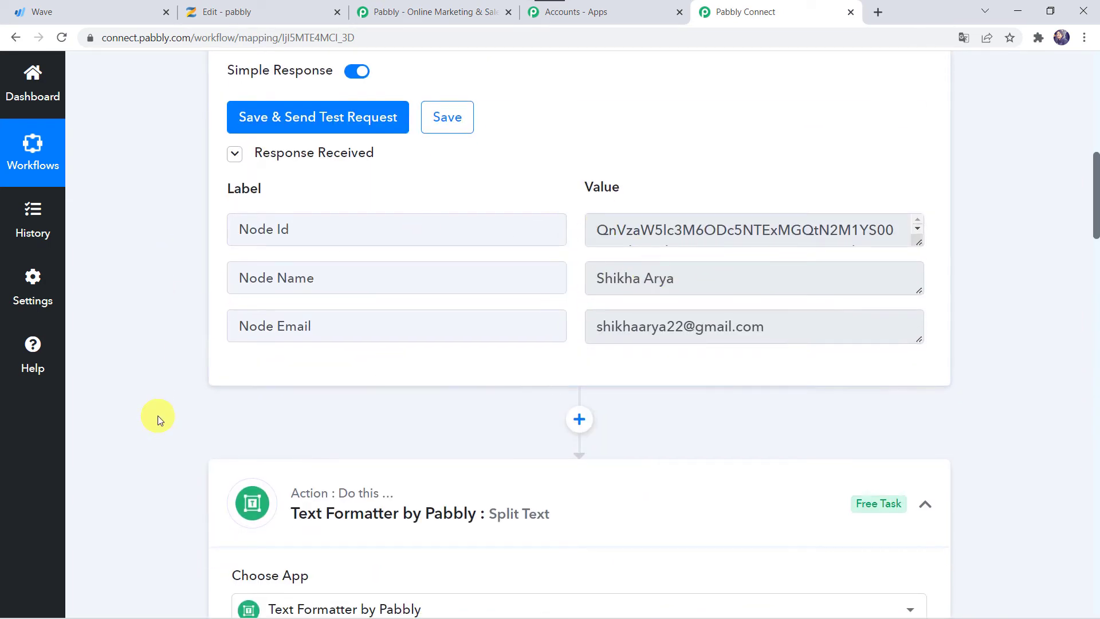
scroll(157, 415, "down", 10)
scroll(157, 414, "down", 5)
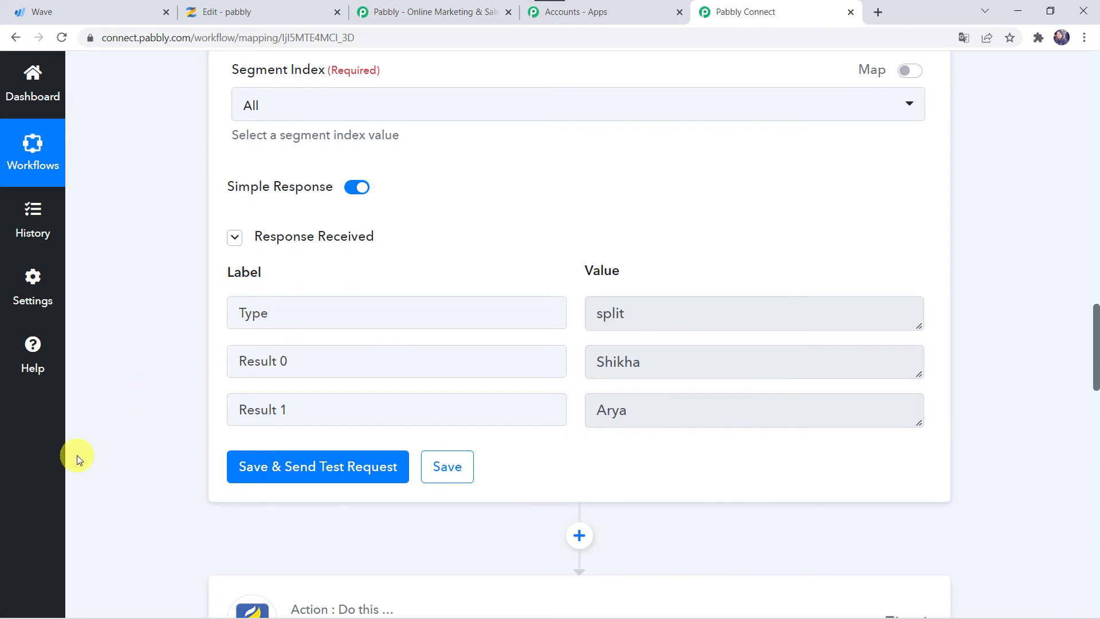
scroll(77, 454, "down", 15)
scroll(249, 297, "up", 1)
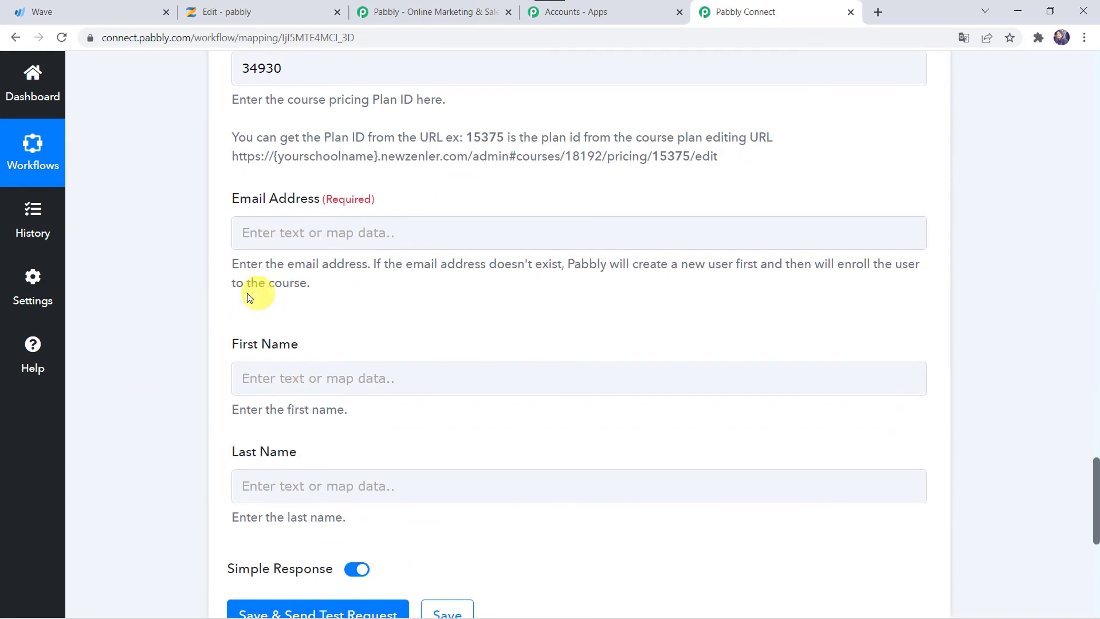
Map Email Address to the Wave customer's email and First Name to Split Text Result 0
left_click(285, 229)
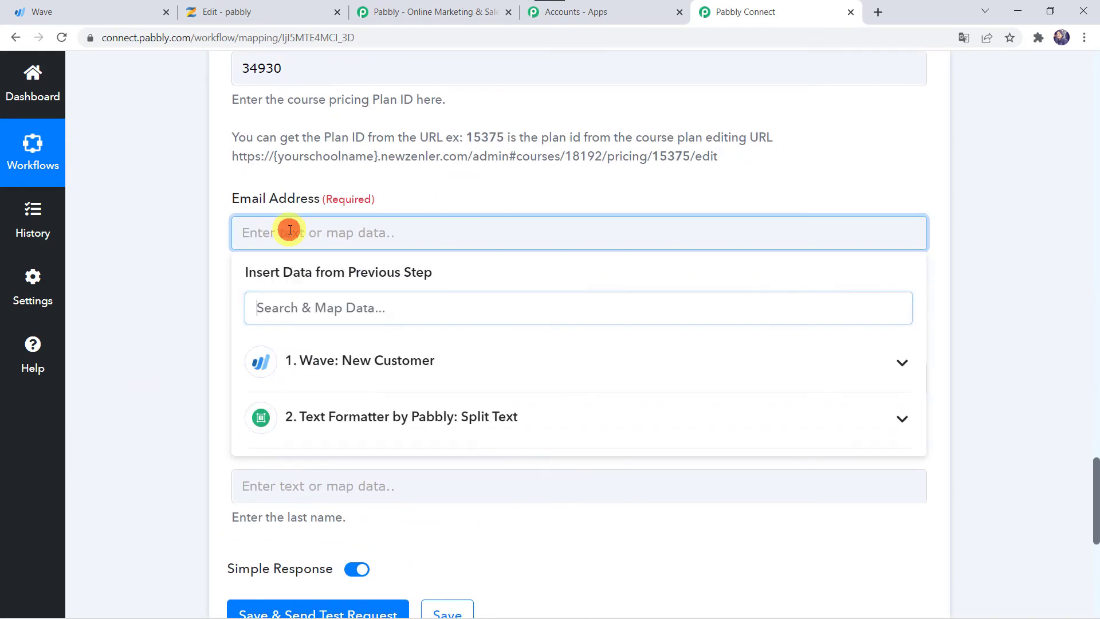
left_click(323, 367)
left_click(380, 481)
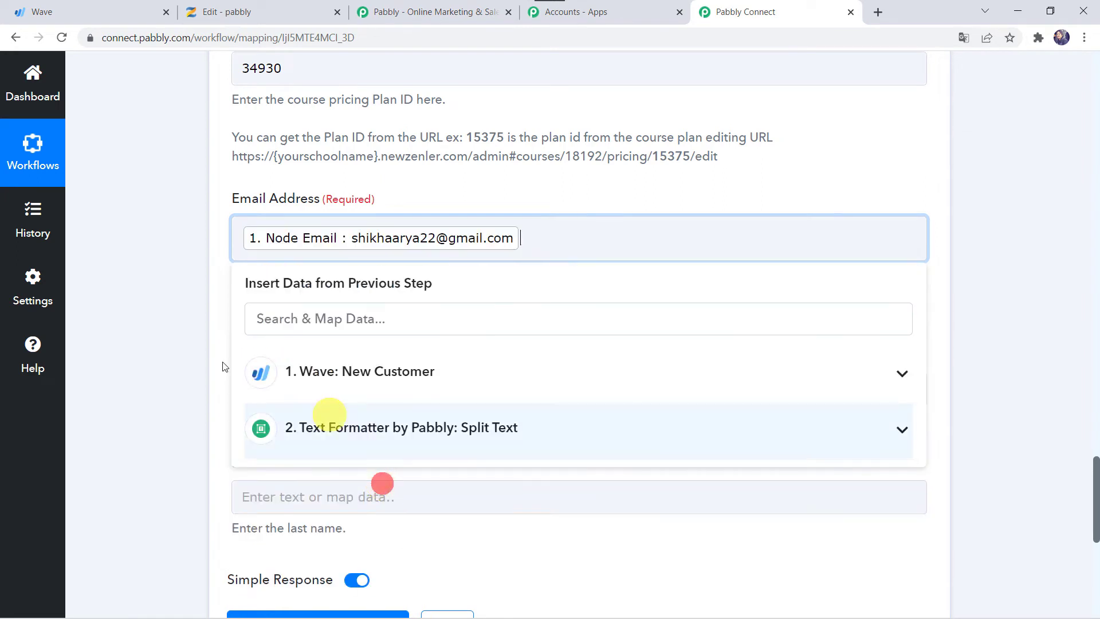
left_click(189, 360)
left_click(275, 340)
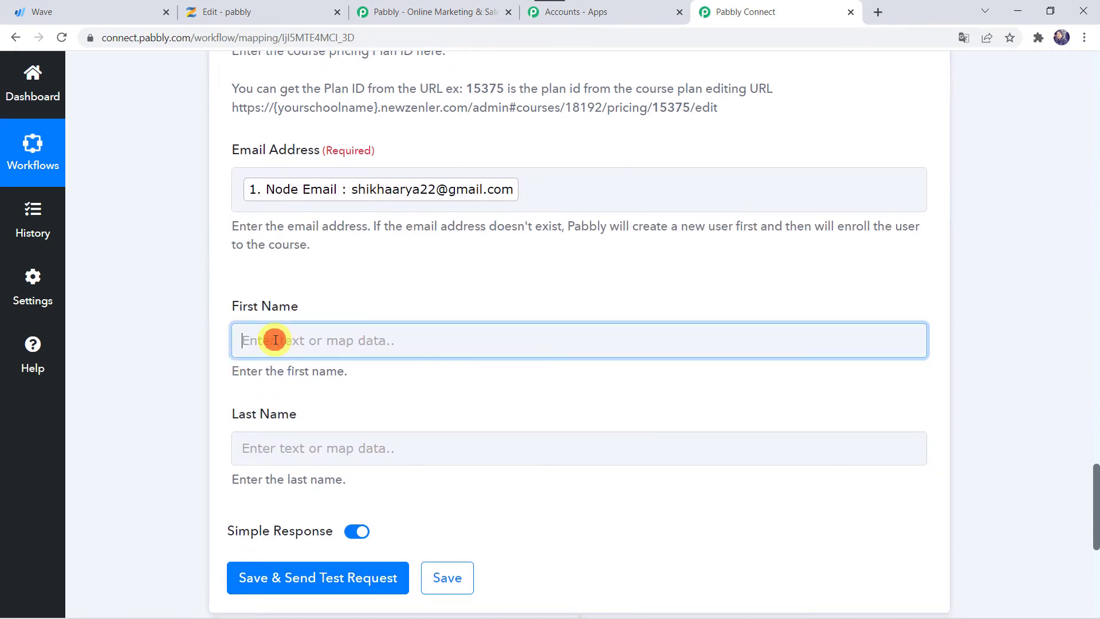
left_click(316, 522)
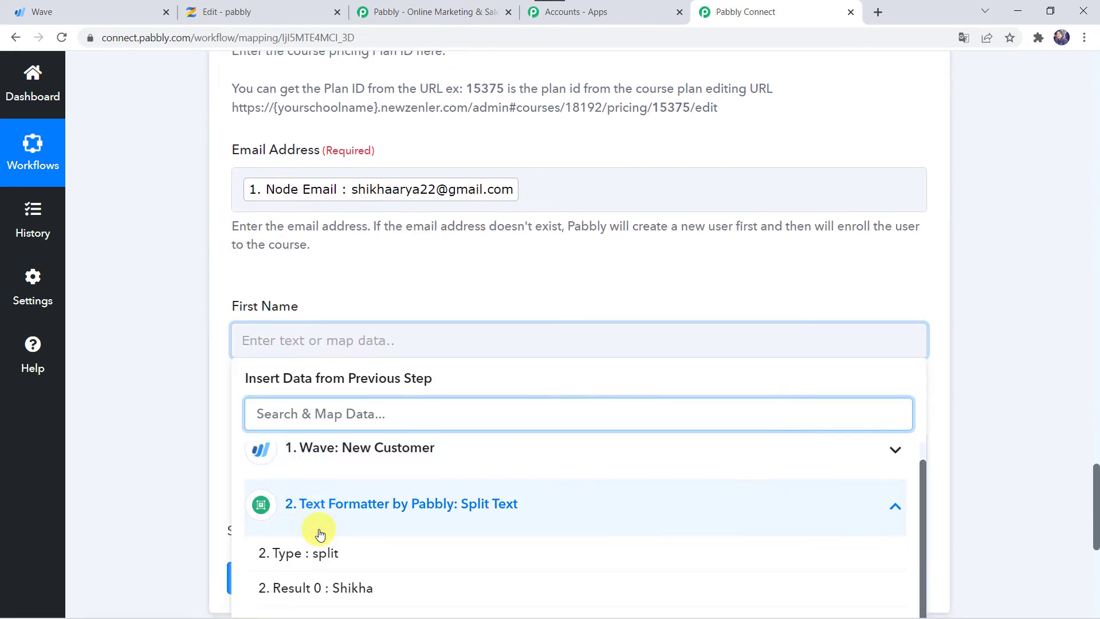
left_click(368, 583)
left_click(166, 474)
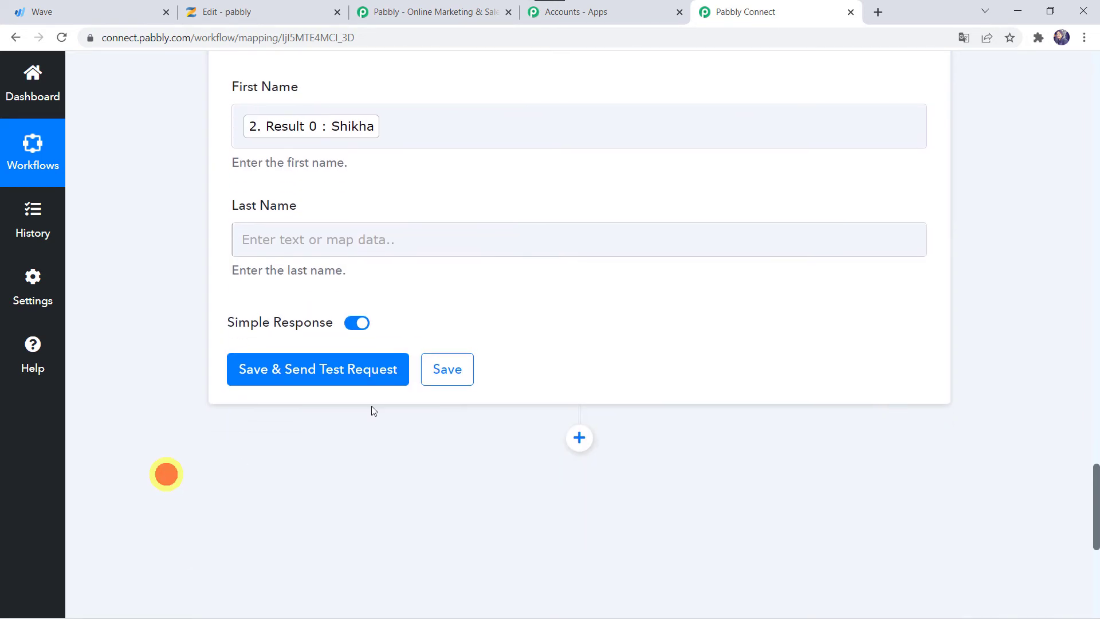
Map Last Name to Split Text Result 1
left_click(286, 230)
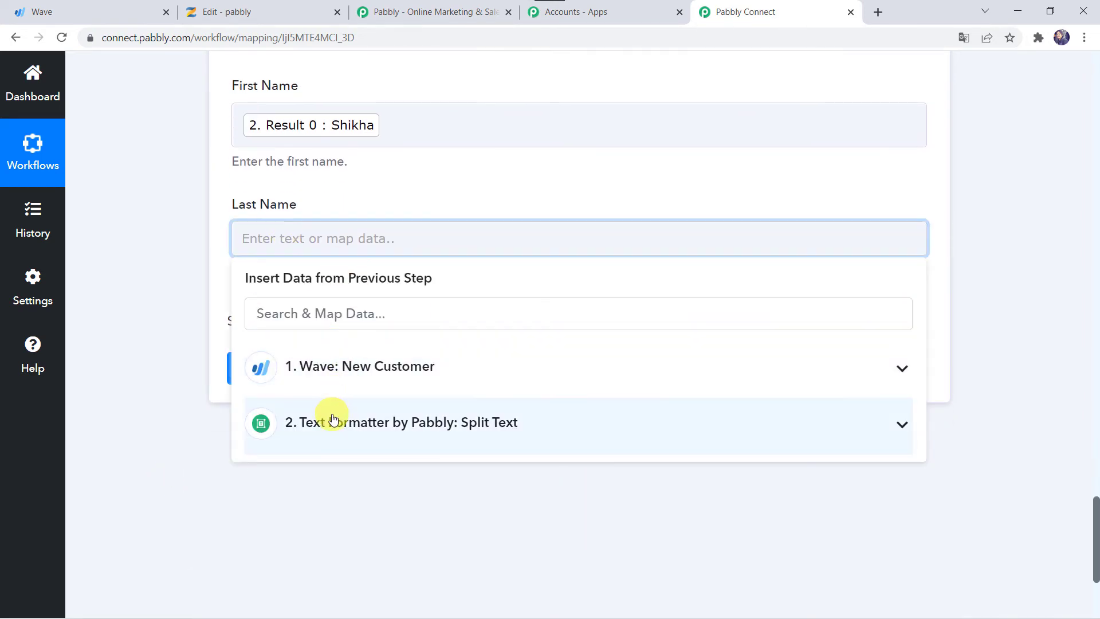
left_click(334, 419)
left_click(355, 546)
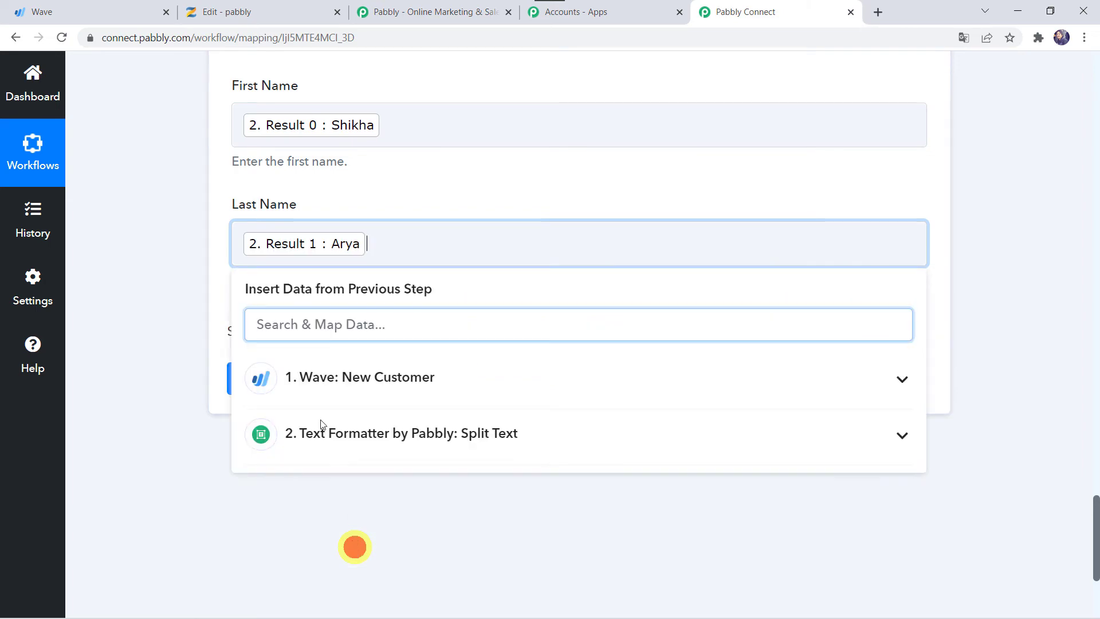
scroll(106, 237, "up", 10)
scroll(107, 237, "down", 5)
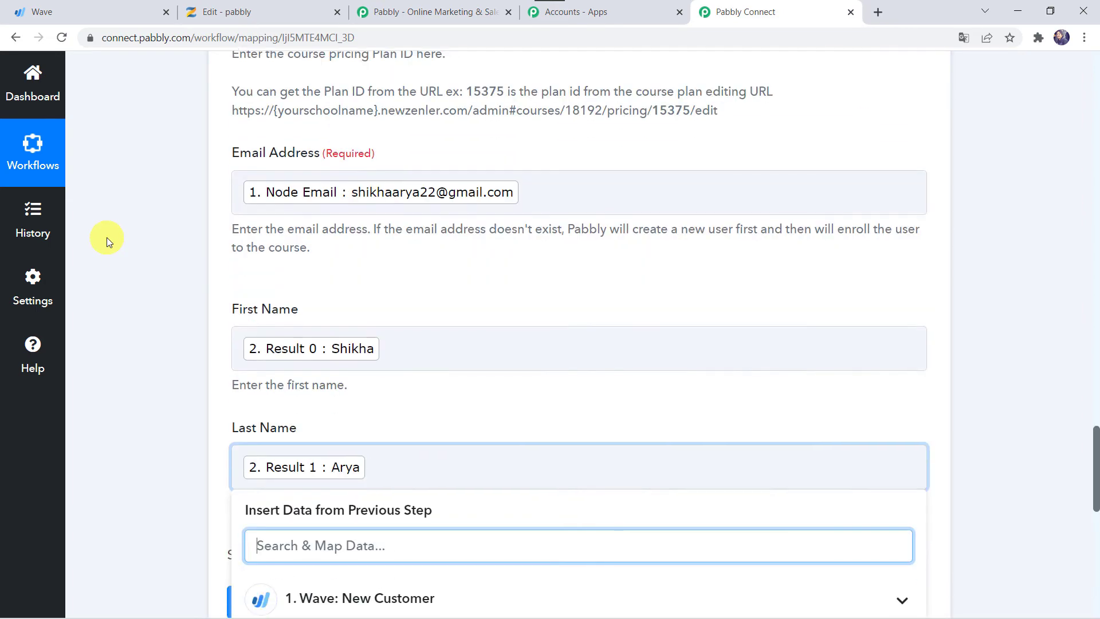
scroll(107, 237, "down", 3)
left_click(157, 364)
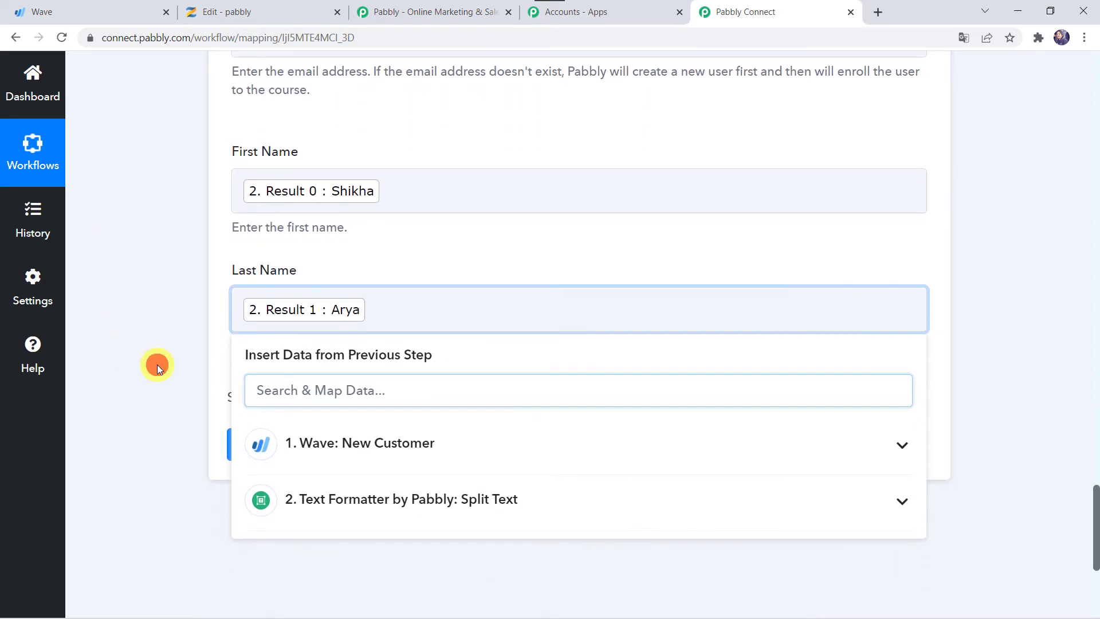
Save & Send Test Request for the Zenler step and confirm the 200 success response
left_click(320, 444)
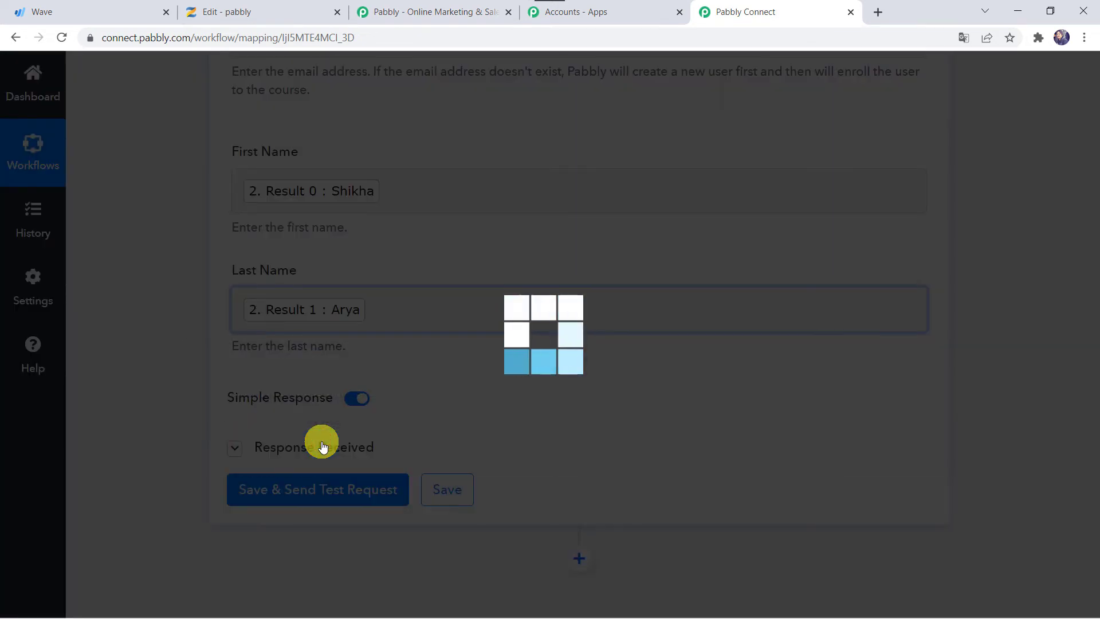
scroll(174, 476, "down", 3)
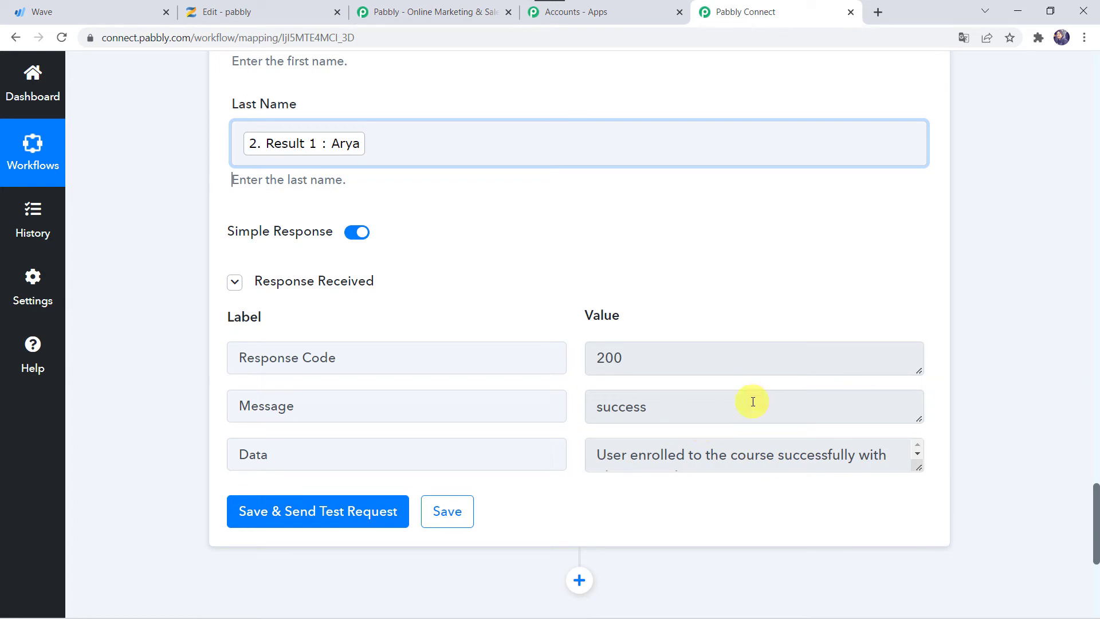
Check the Yoga course's Students list in Zenler for the newly enrolled customer
left_click(319, 11)
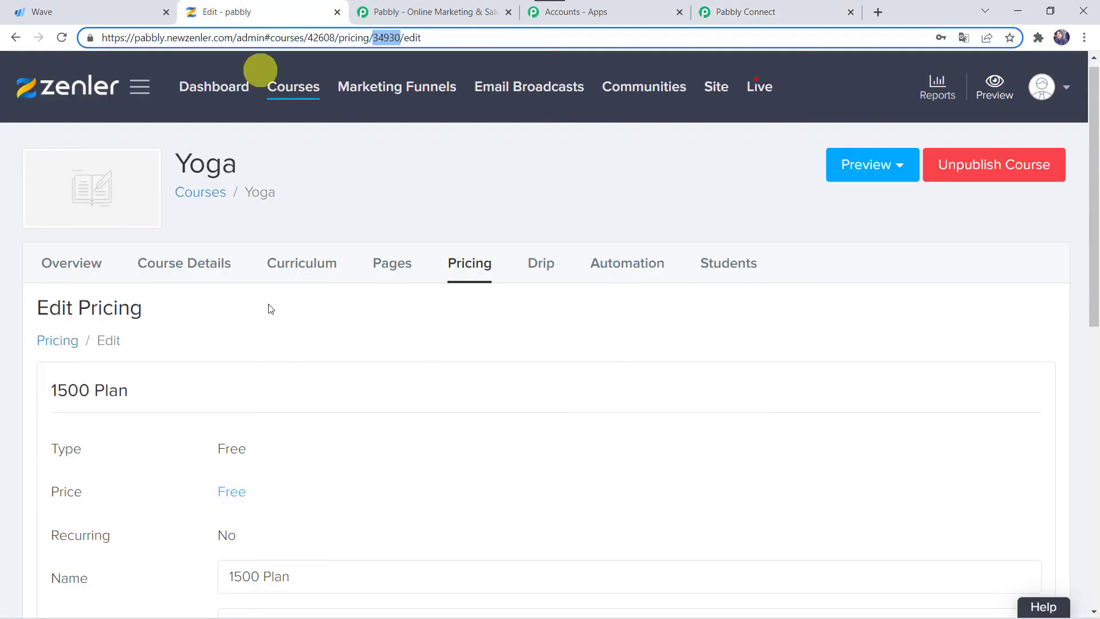
left_click(720, 273)
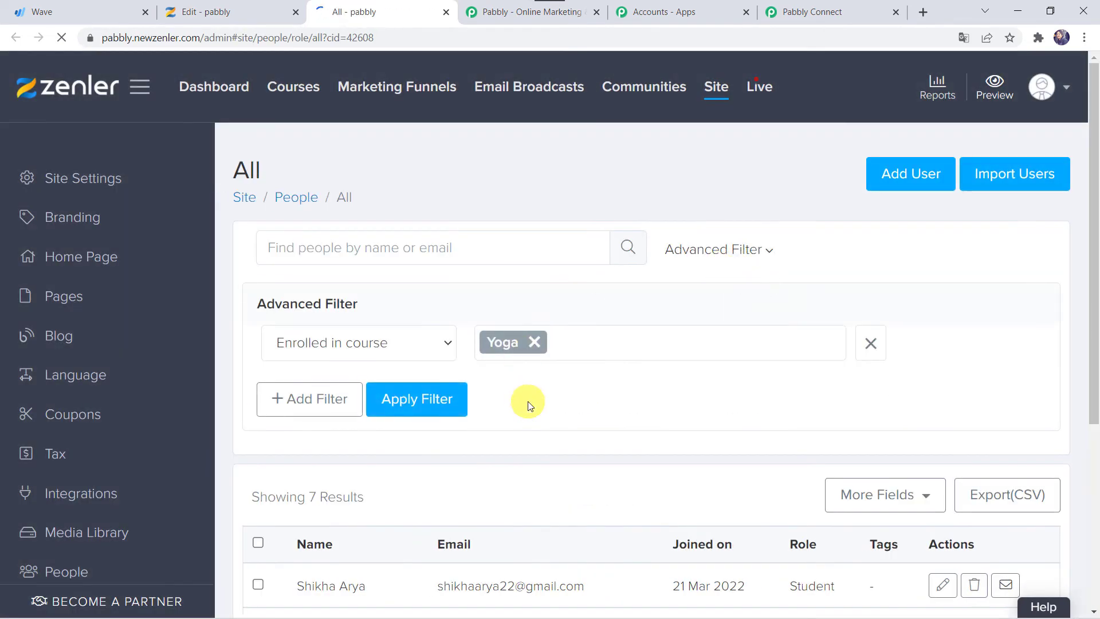
scroll(528, 401, "down", 4)
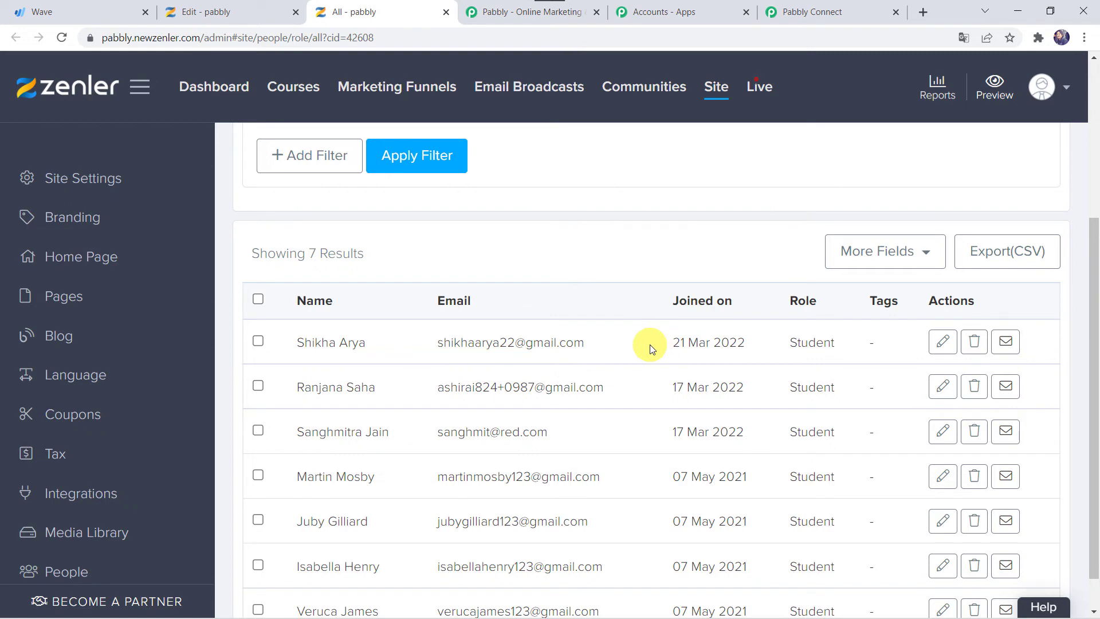
left_click(848, 7)
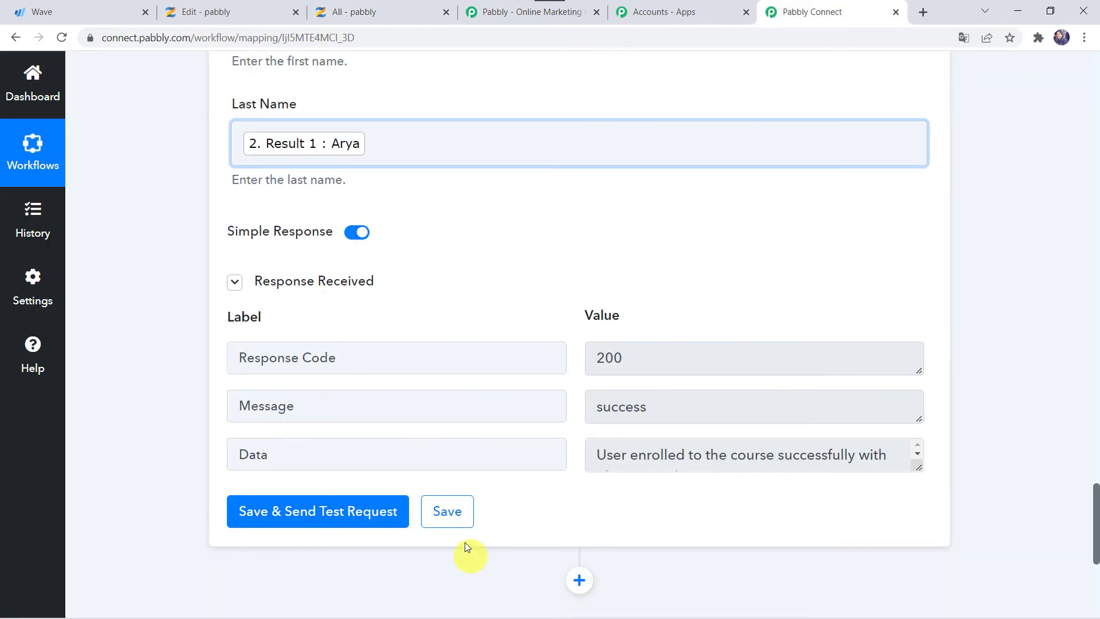
Save the Zenler 'Enroll User to a Course' action with its field mappings
left_click(451, 508)
left_click(201, 263)
Show Wave's full Customers list (73 customers) and start adding a new customer
left_click(73, 7)
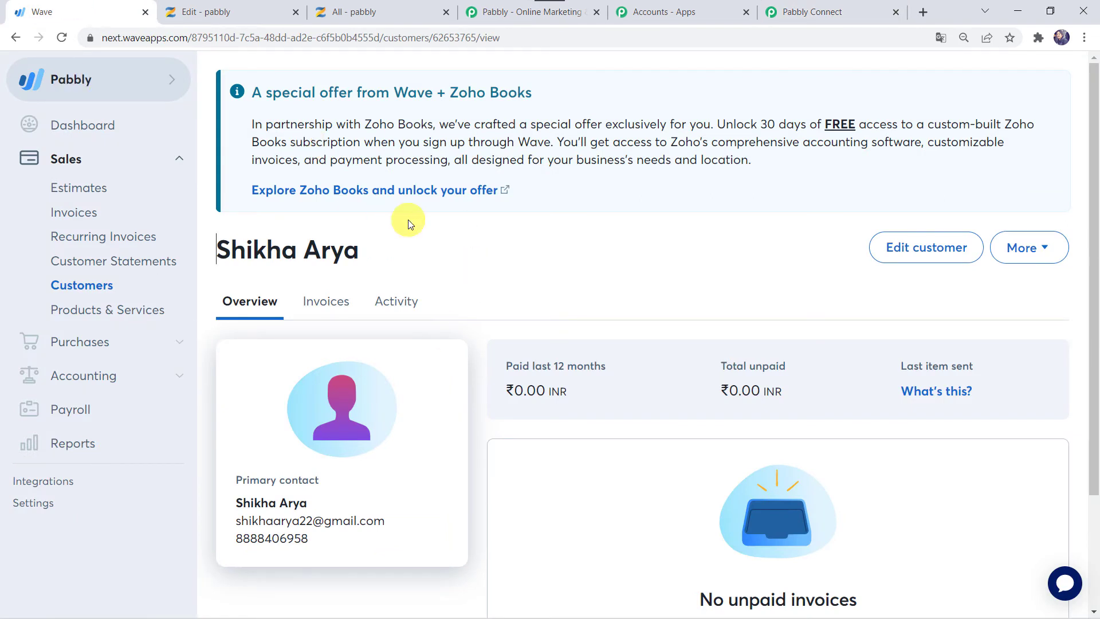
left_click(95, 287)
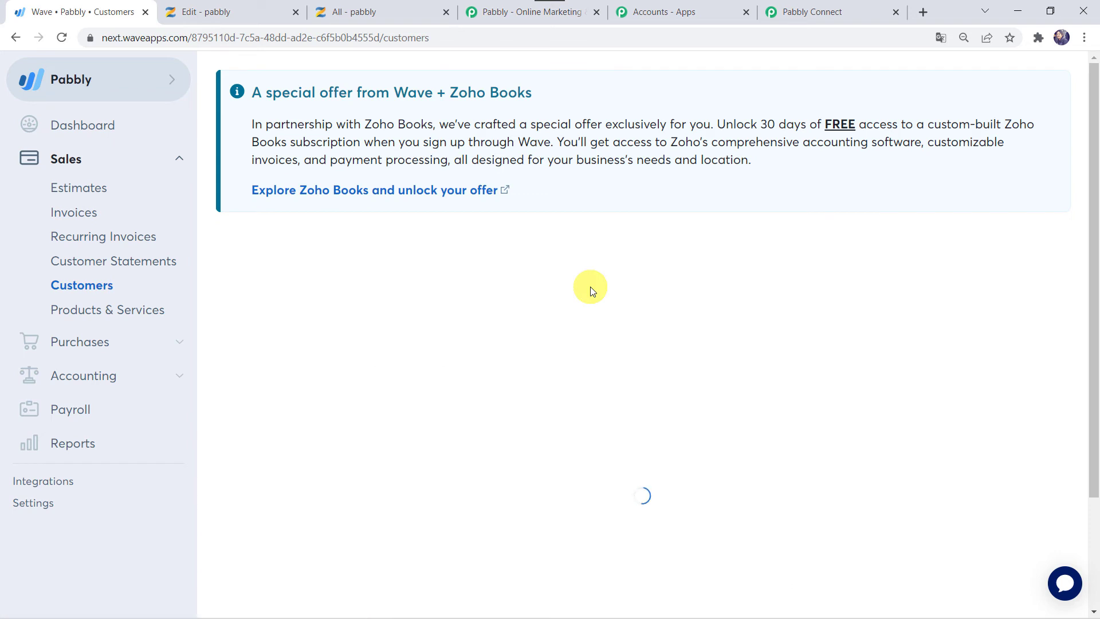
left_click(997, 252)
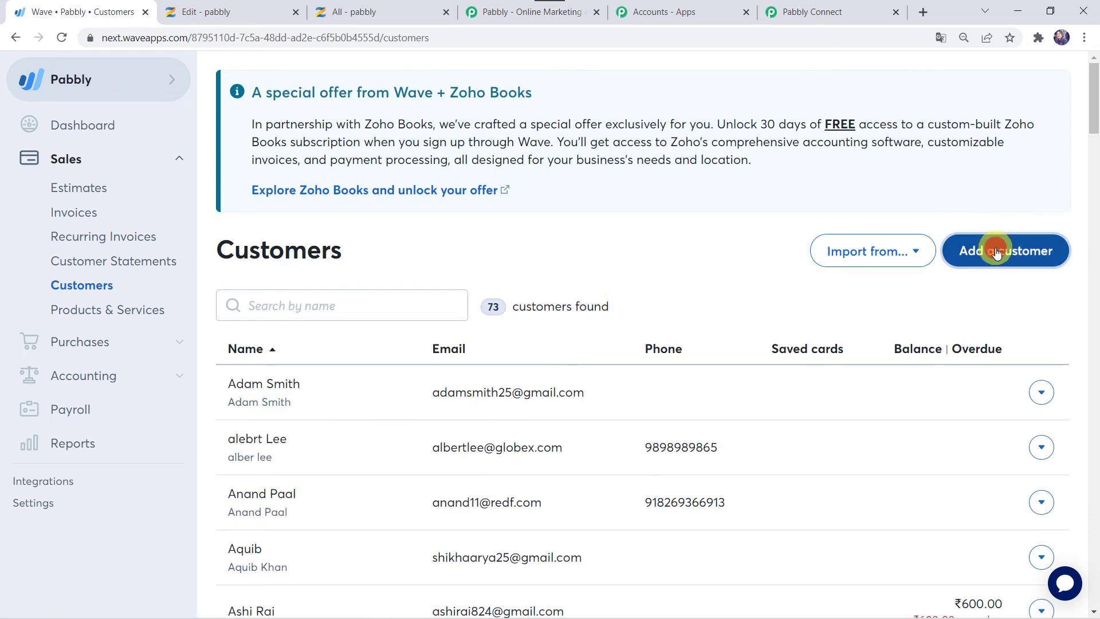
Enter the customer's full name, first name, last name, e-mail and phone, then save the new Wave customer
left_click(575, 361)
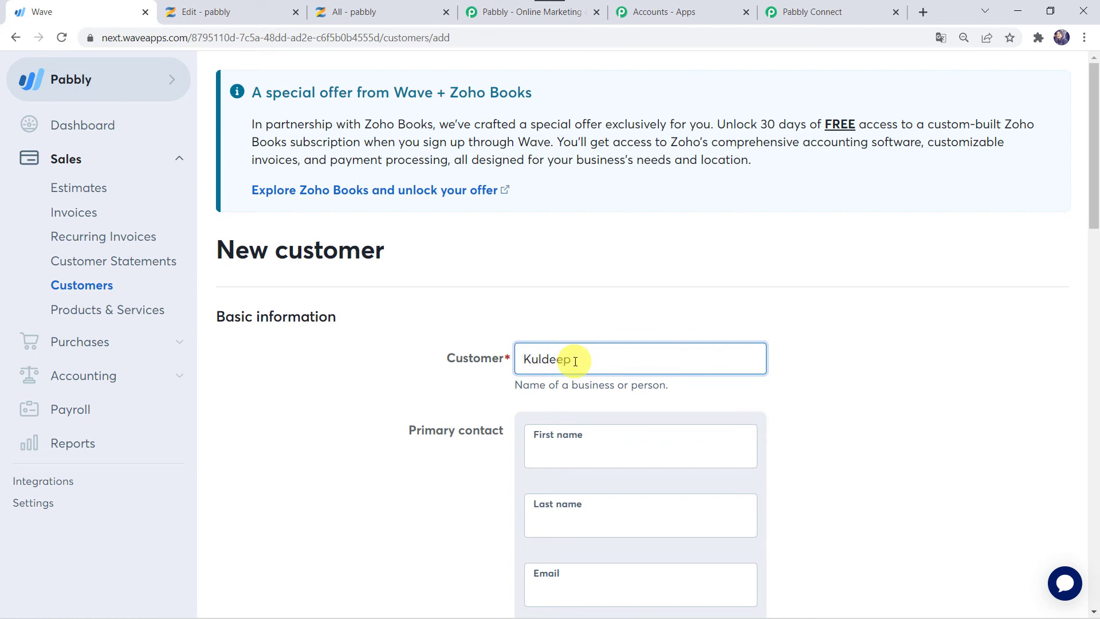
key("Tab")
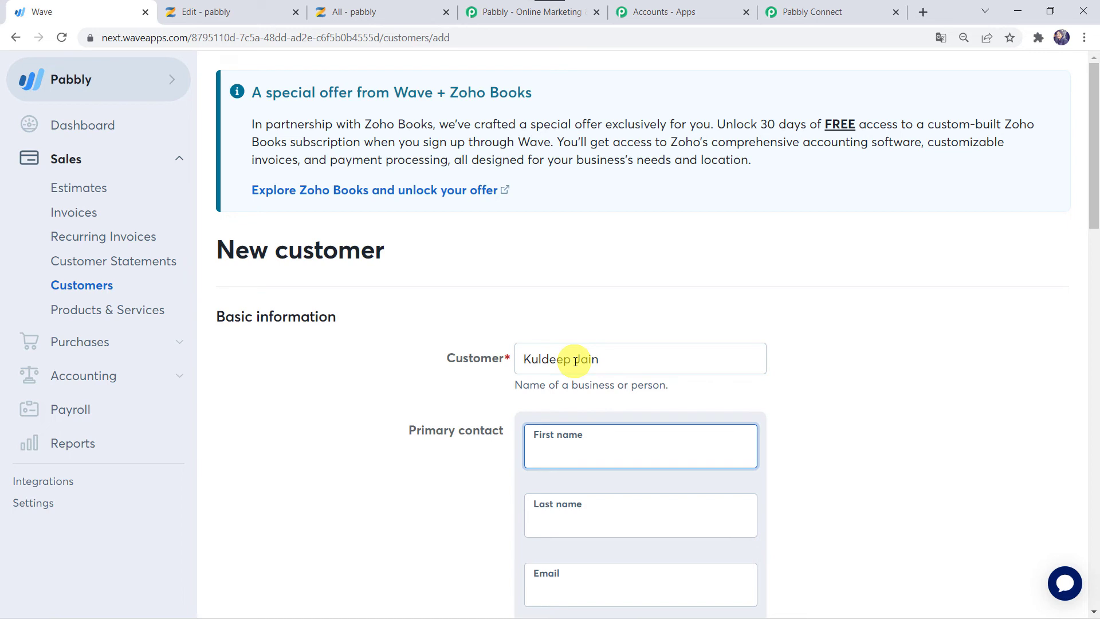
type("Kuldeep")
key("Tab")
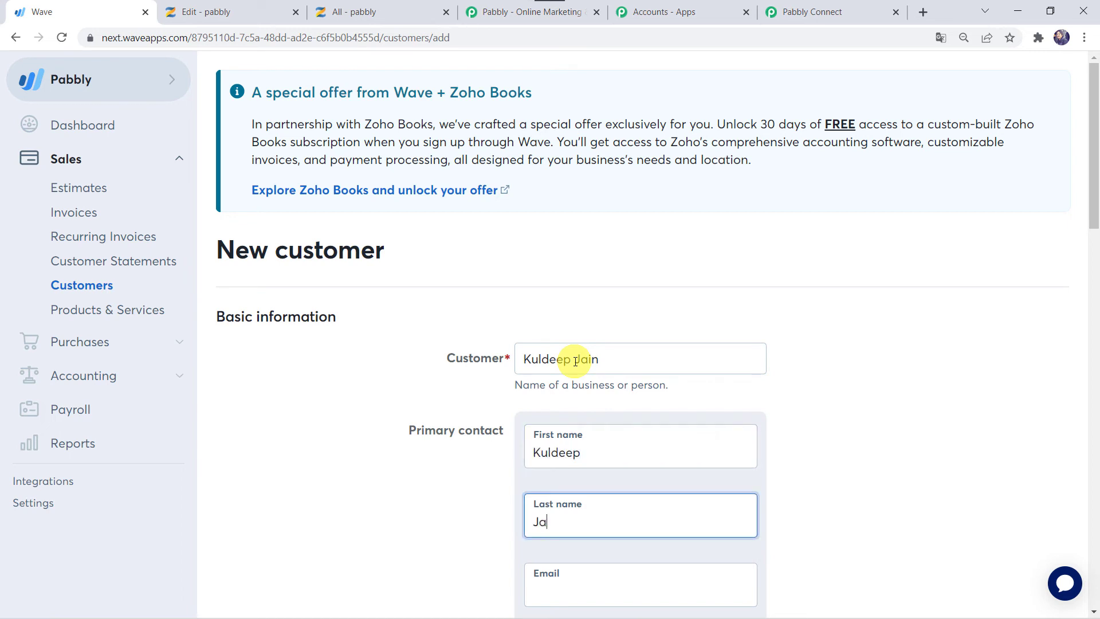
key("Tab")
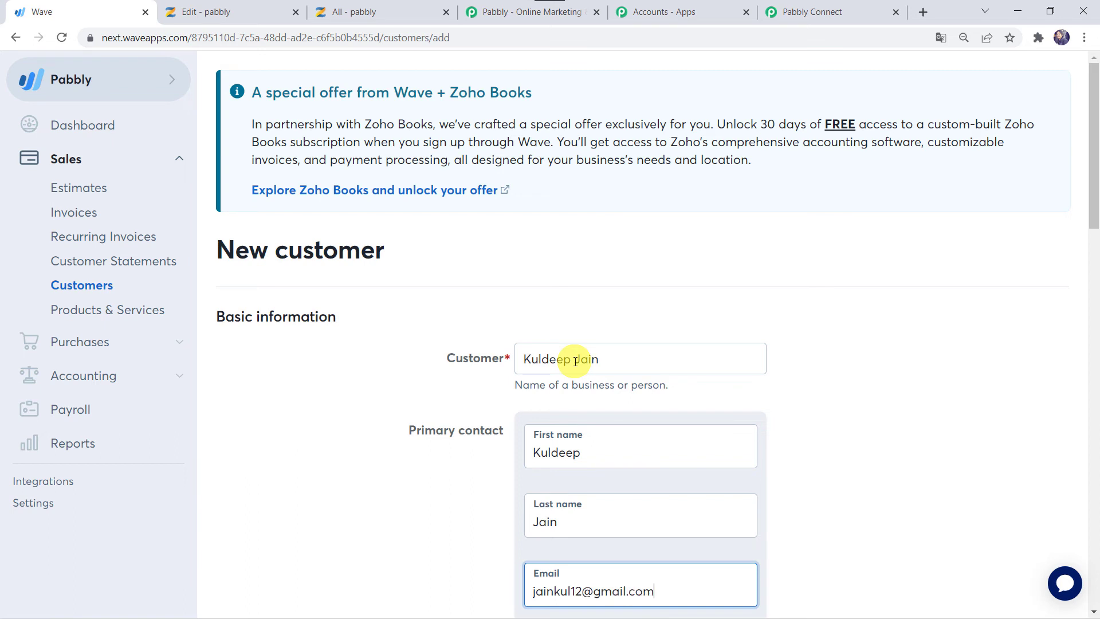
key("Tab")
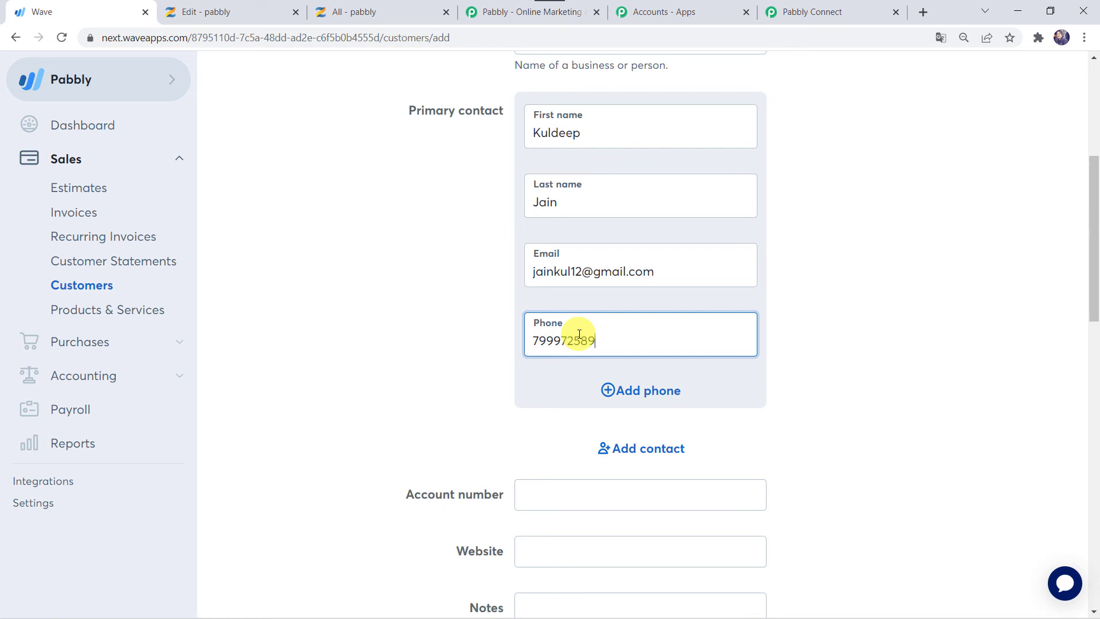
scroll(579, 334, "down", 12)
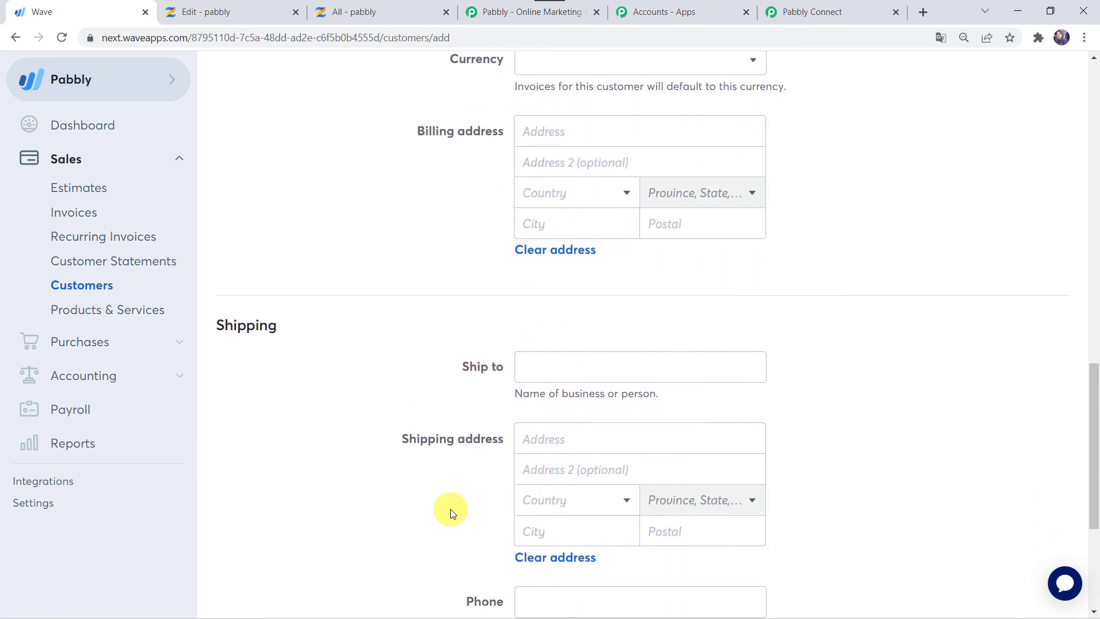
scroll(449, 508, "down", 5)
left_click(654, 528)
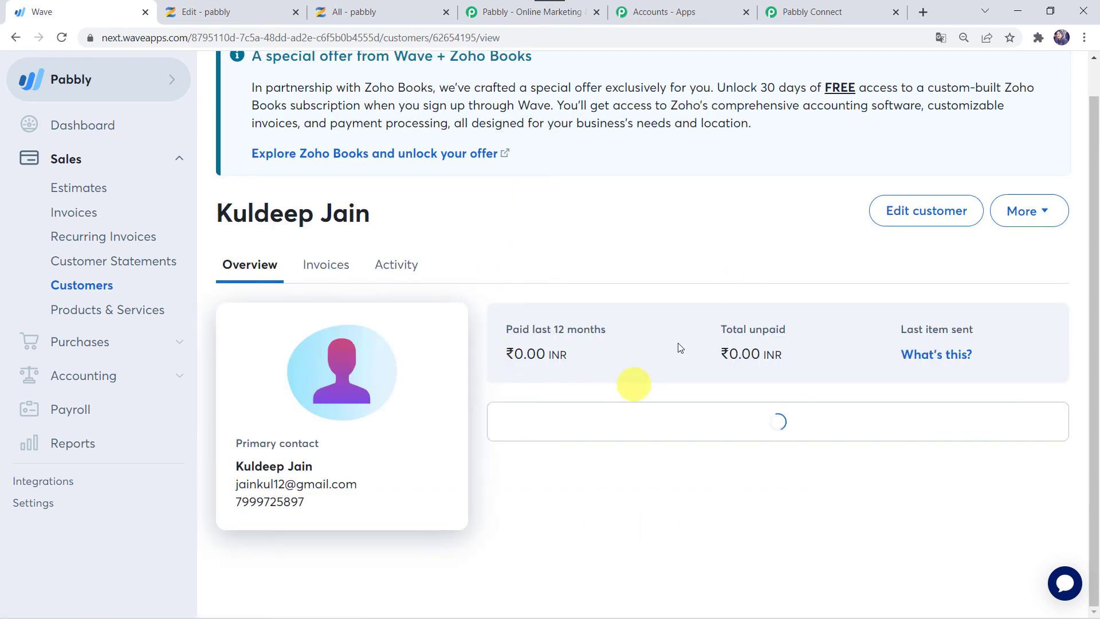
scroll(613, 211, "down", 2)
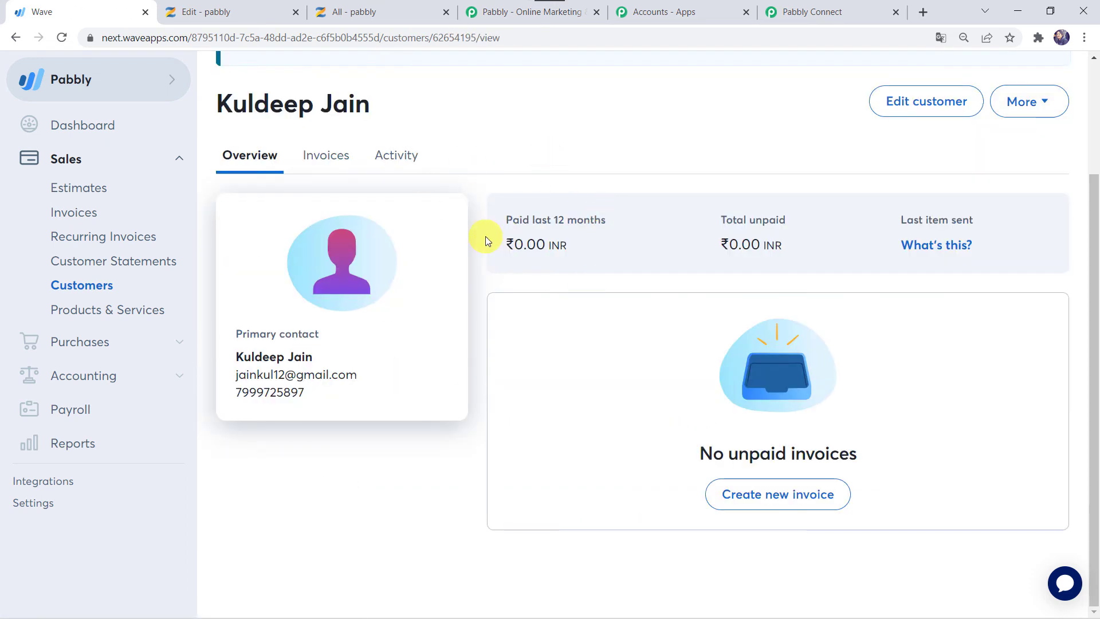
scroll(486, 236, "up", 2)
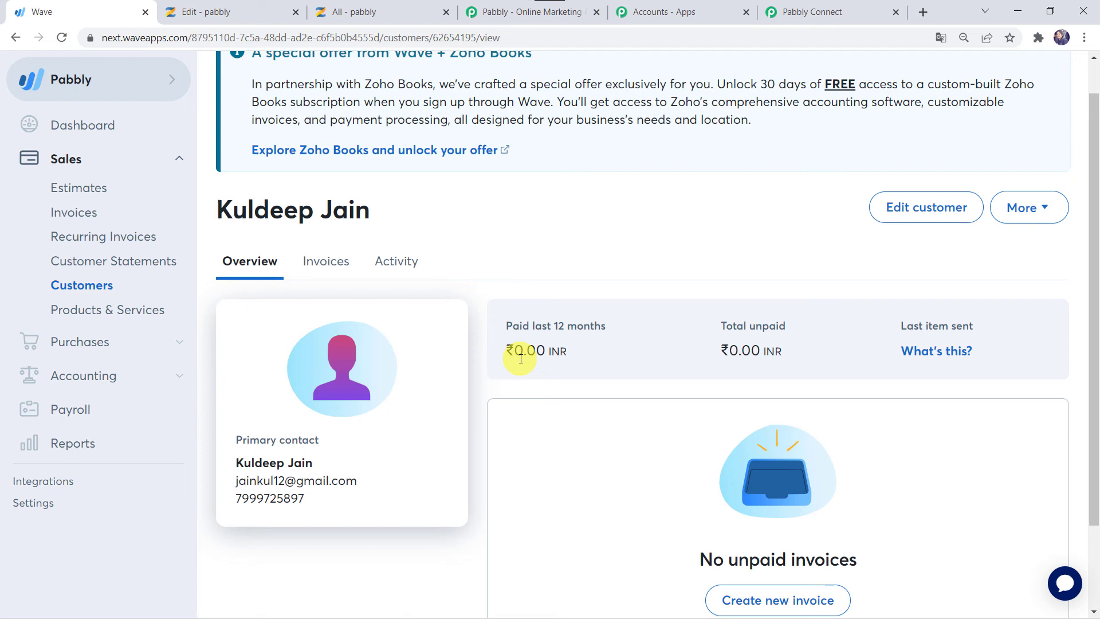
Reload Zenler's Yoga People list until it shows 8 results with the new customer as Student
left_click(367, 10)
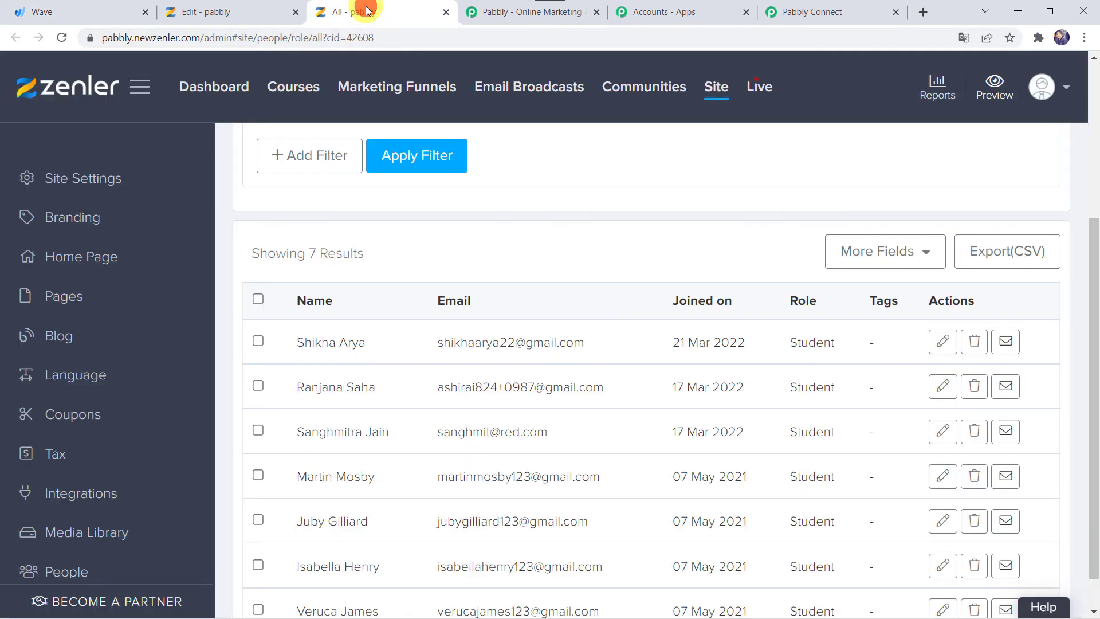
left_click(58, 40)
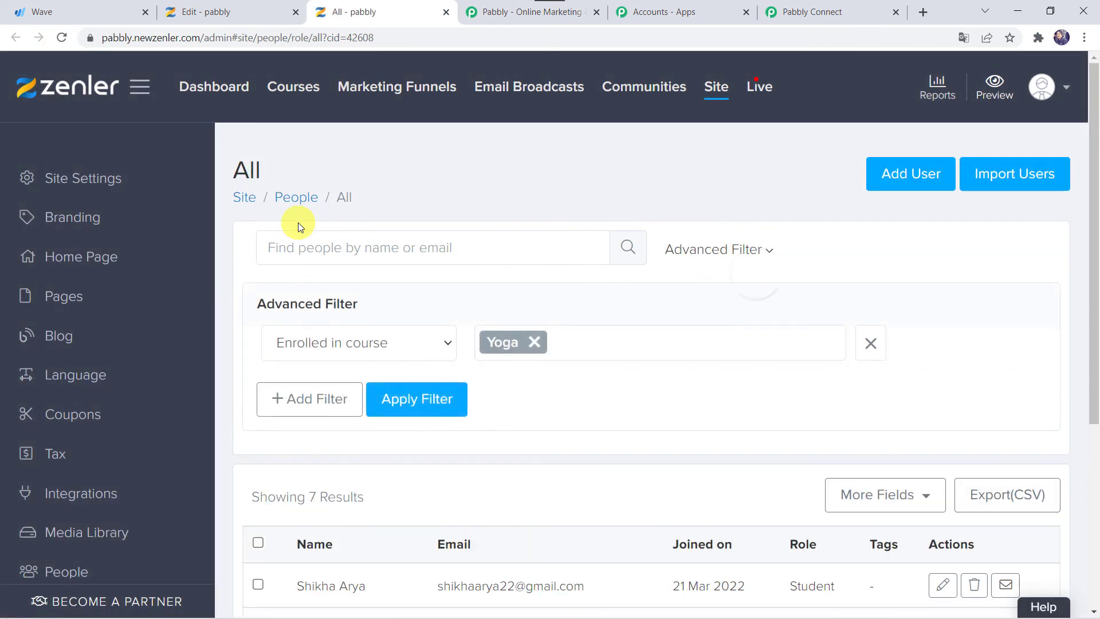
scroll(388, 458, "down", 1)
scroll(388, 458, "down", 3)
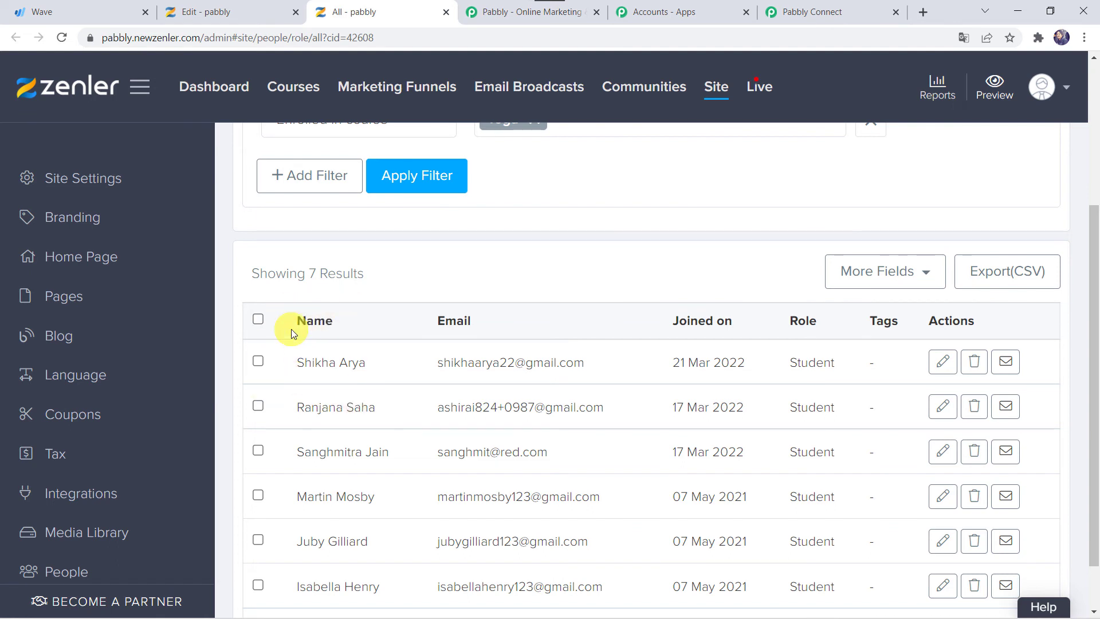
left_click(60, 40)
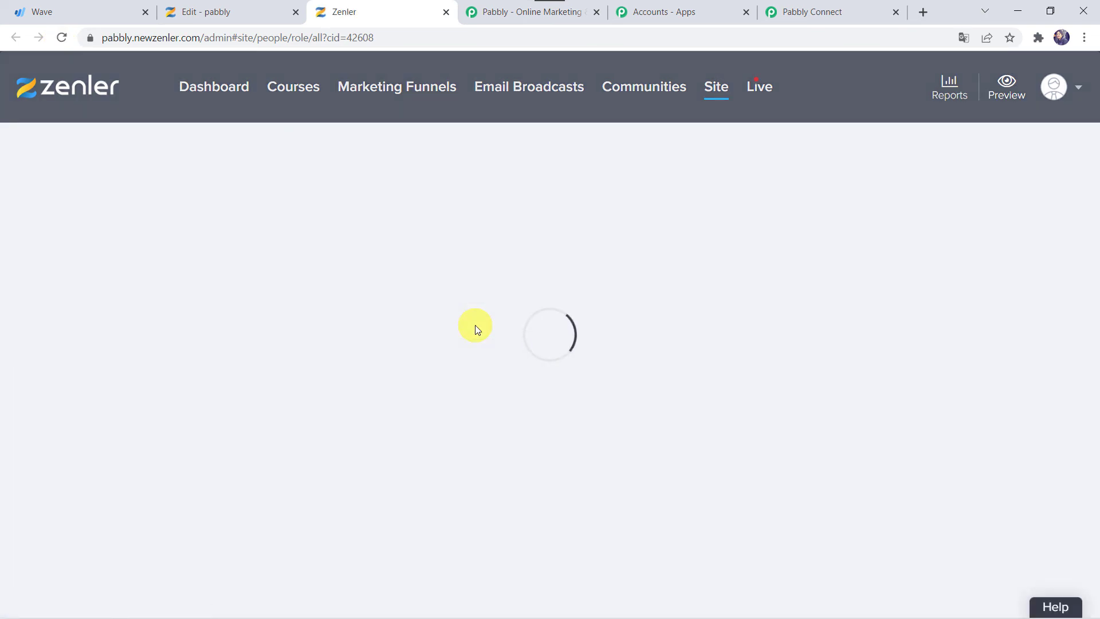
scroll(475, 325, "down", 4)
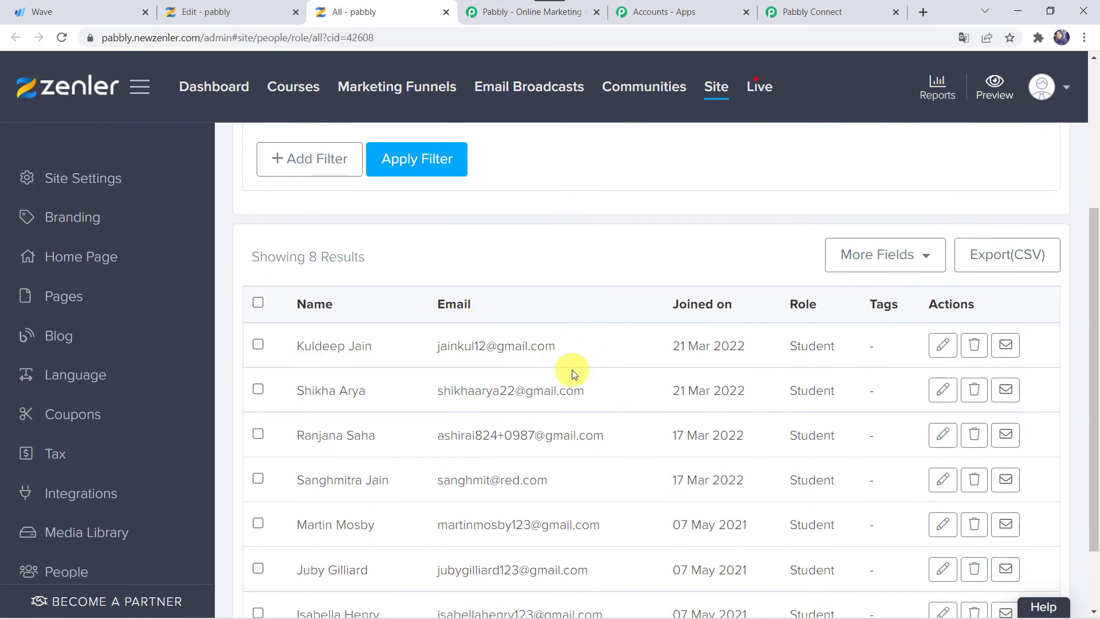
scroll(394, 305, "up", 4)
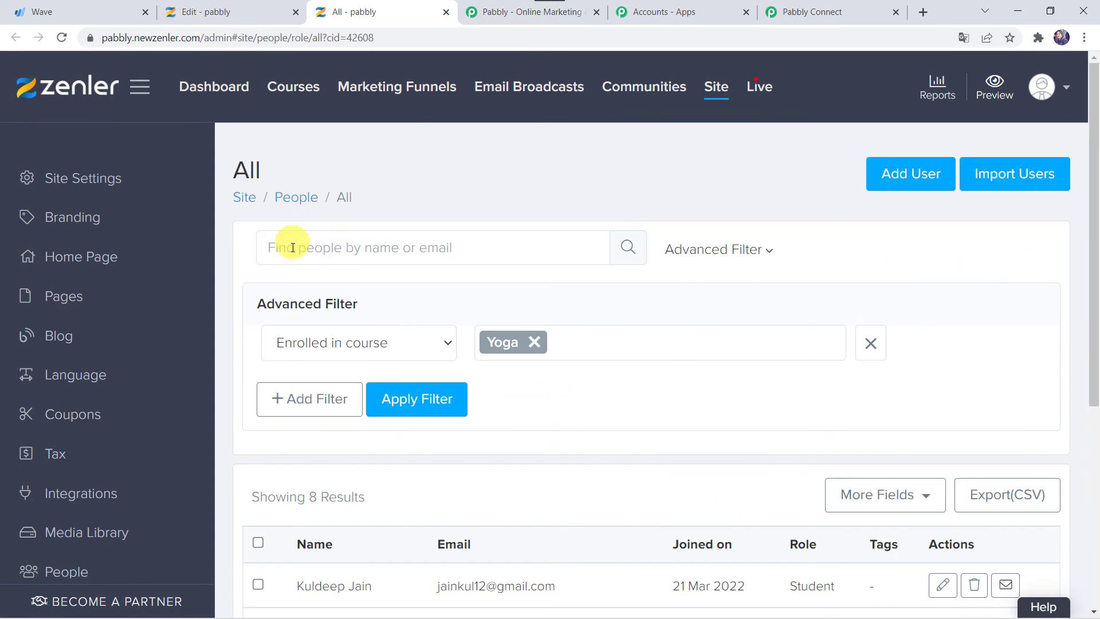
scroll(687, 395, "down", 4)
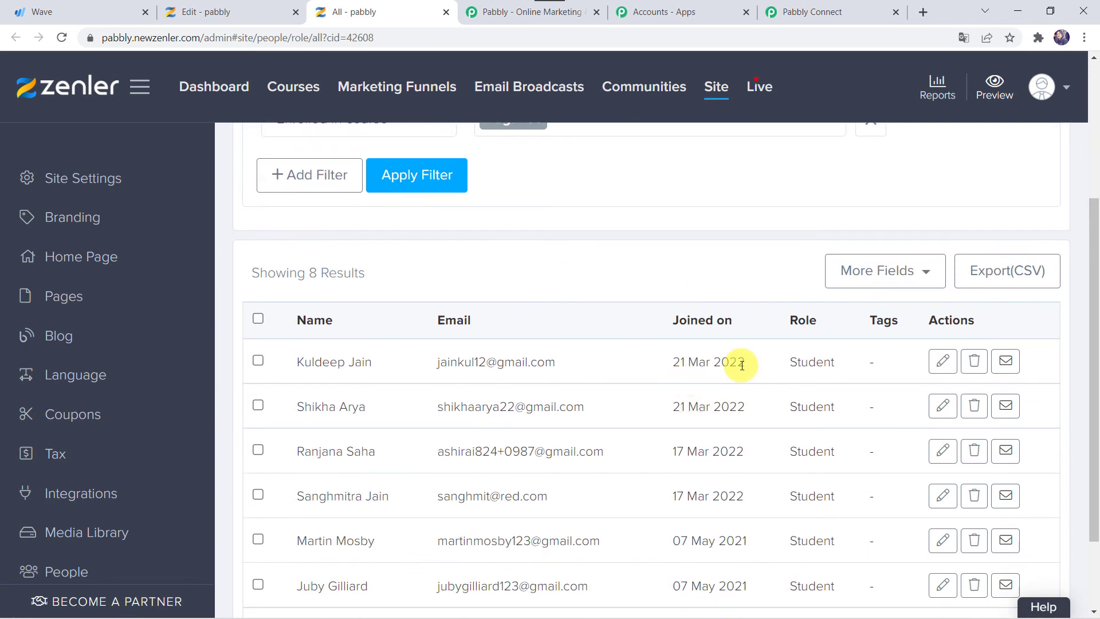
Collapse the Zenler enrollment, Split Text and Wave New Customer cards in the workflow editor
left_click(865, 14)
scroll(541, 173, "up", 15)
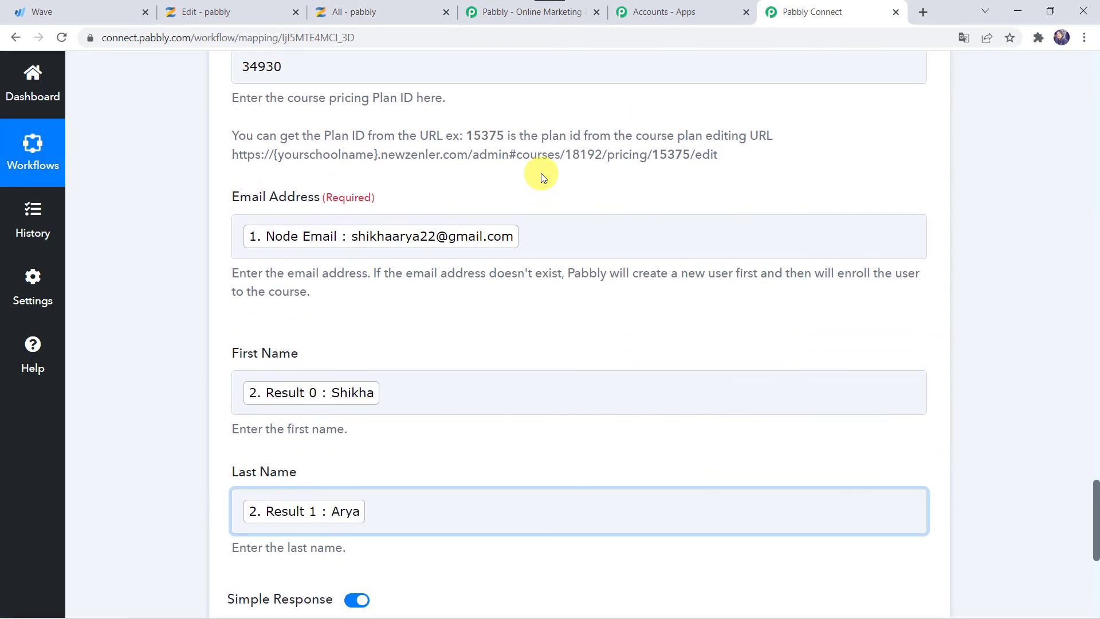
left_click(520, 130)
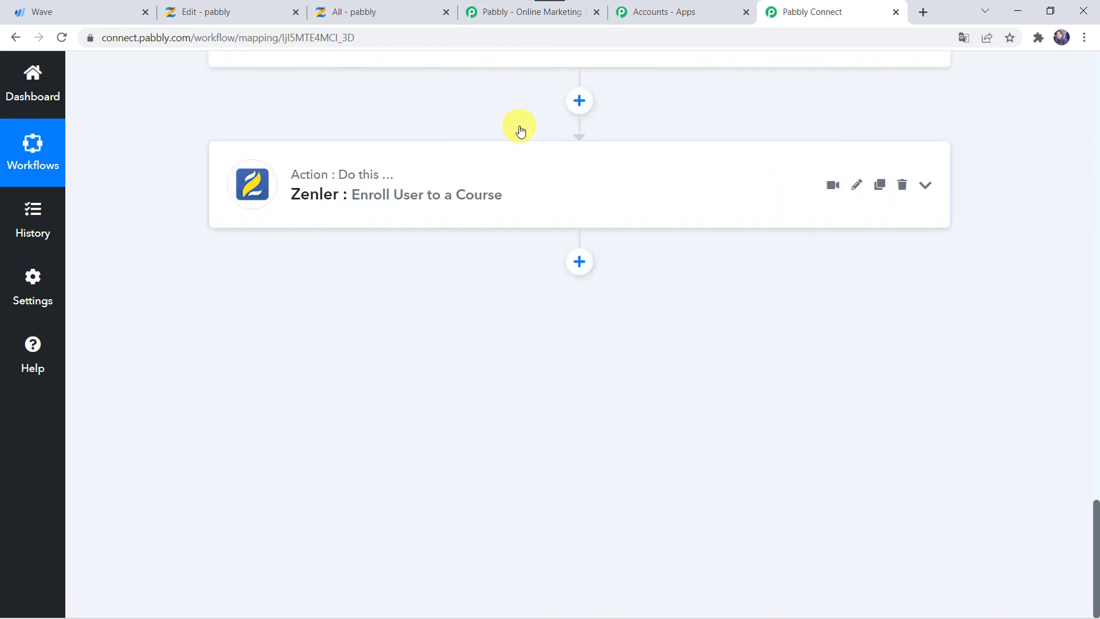
scroll(519, 127, "up", 10)
scroll(461, 189, "up", 8)
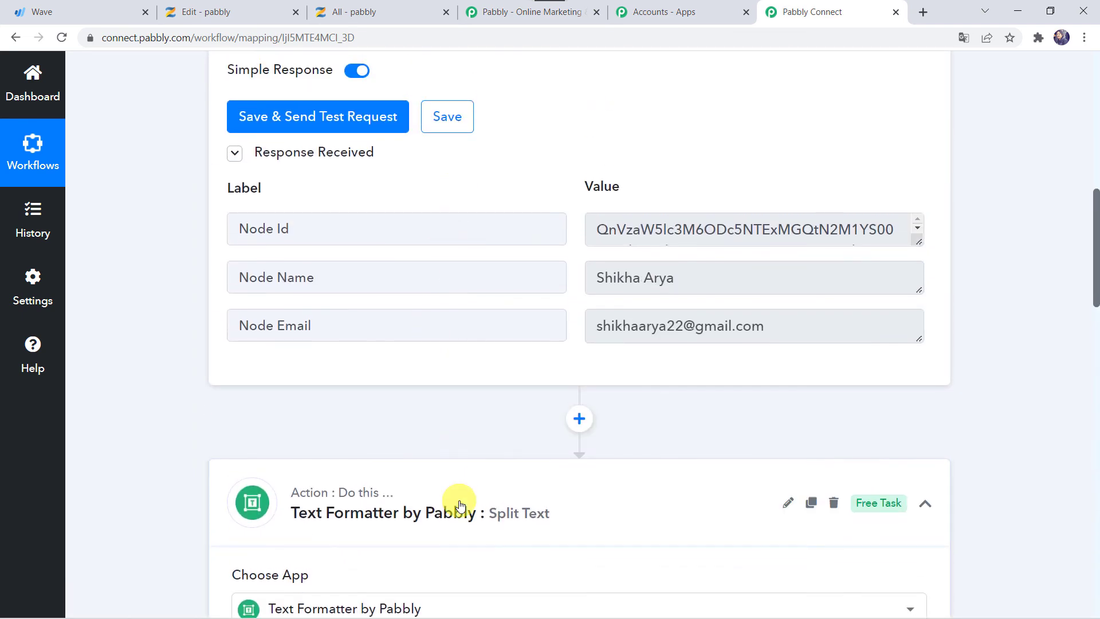
left_click(460, 504)
scroll(459, 498, "up", 10)
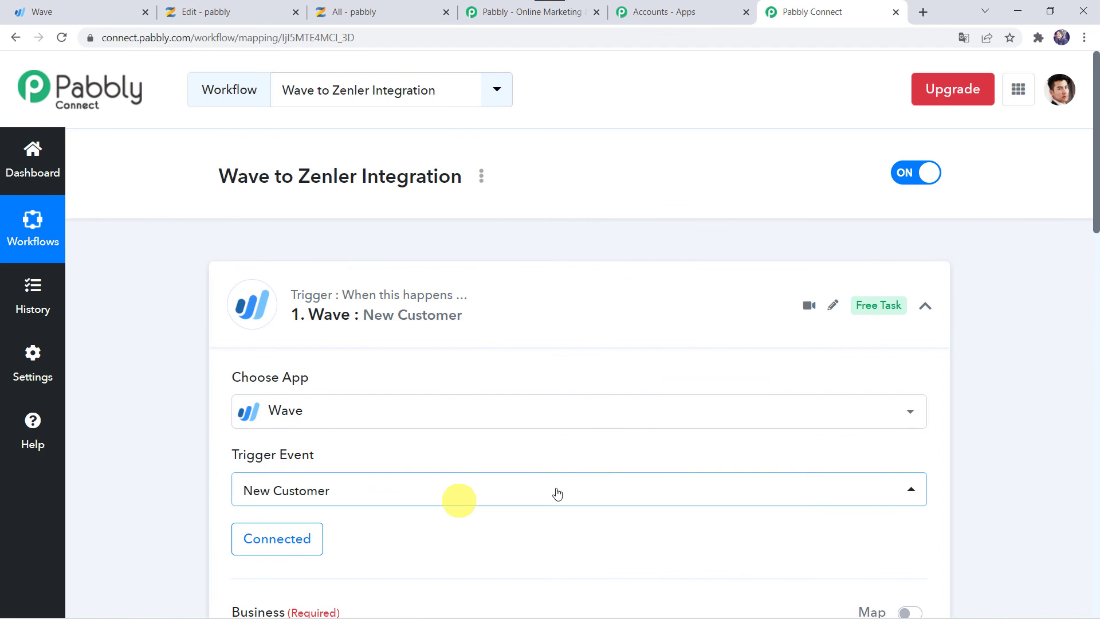
left_click(509, 300)
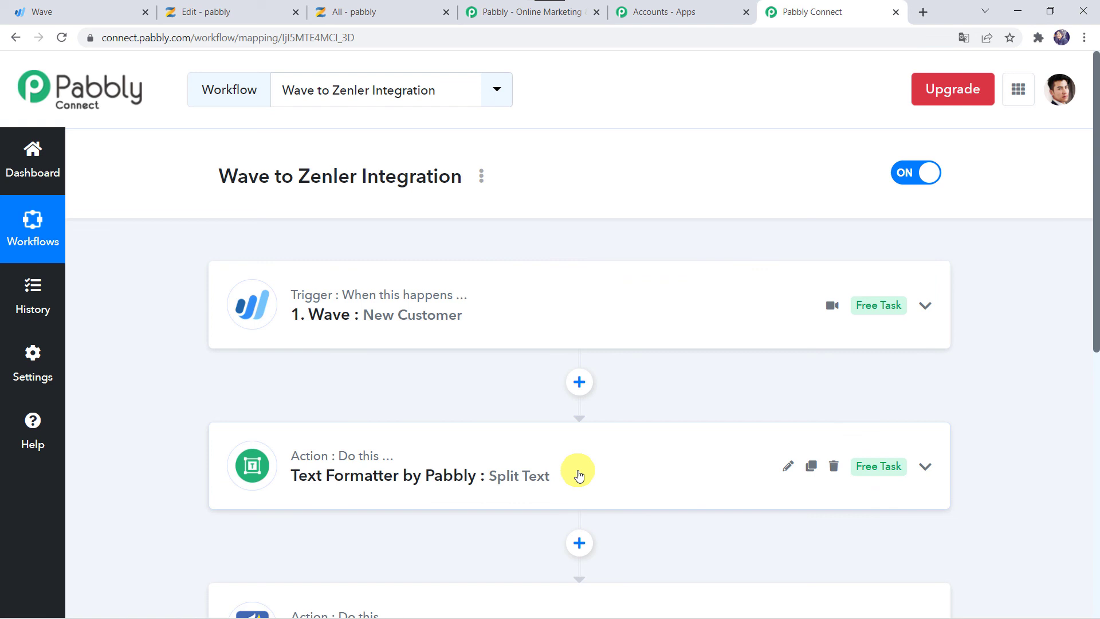
scroll(579, 474, "down", 2)
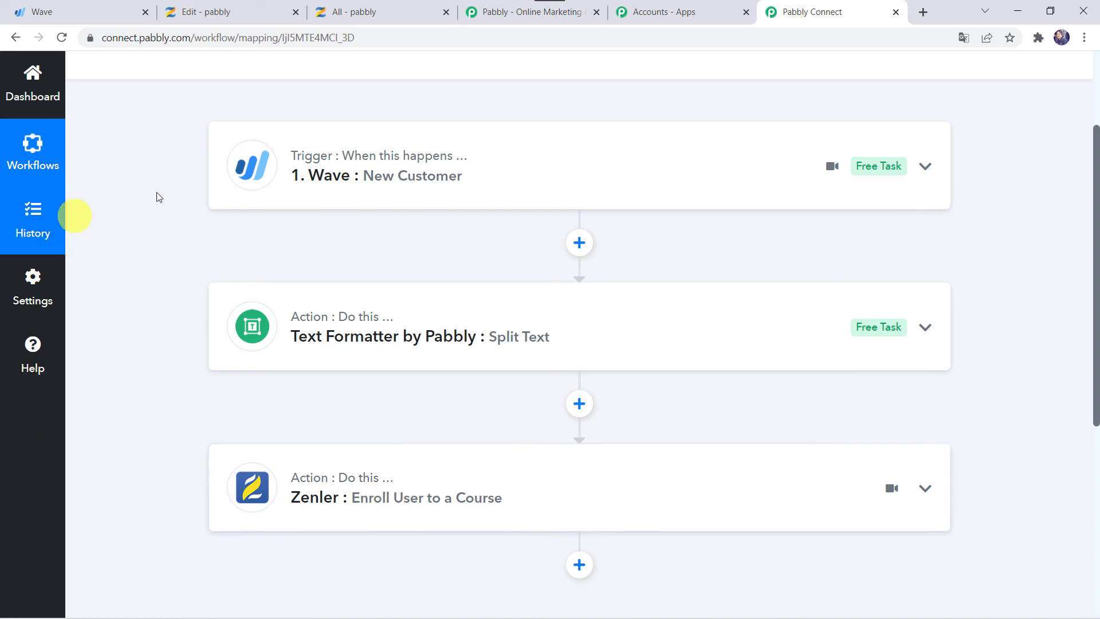
scroll(311, 515, "up", 3)
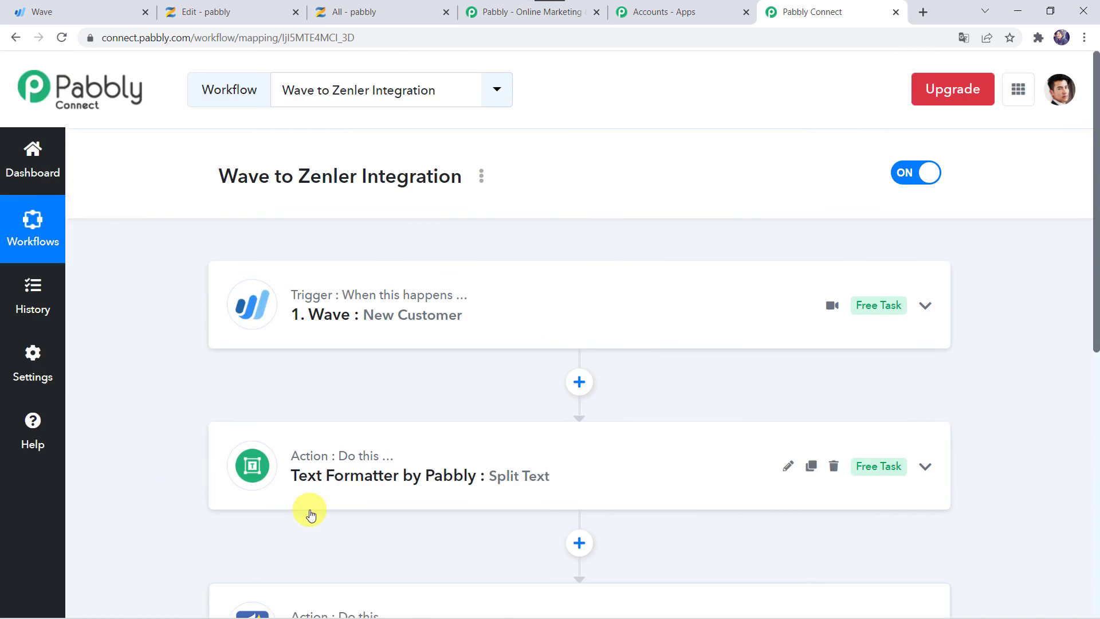